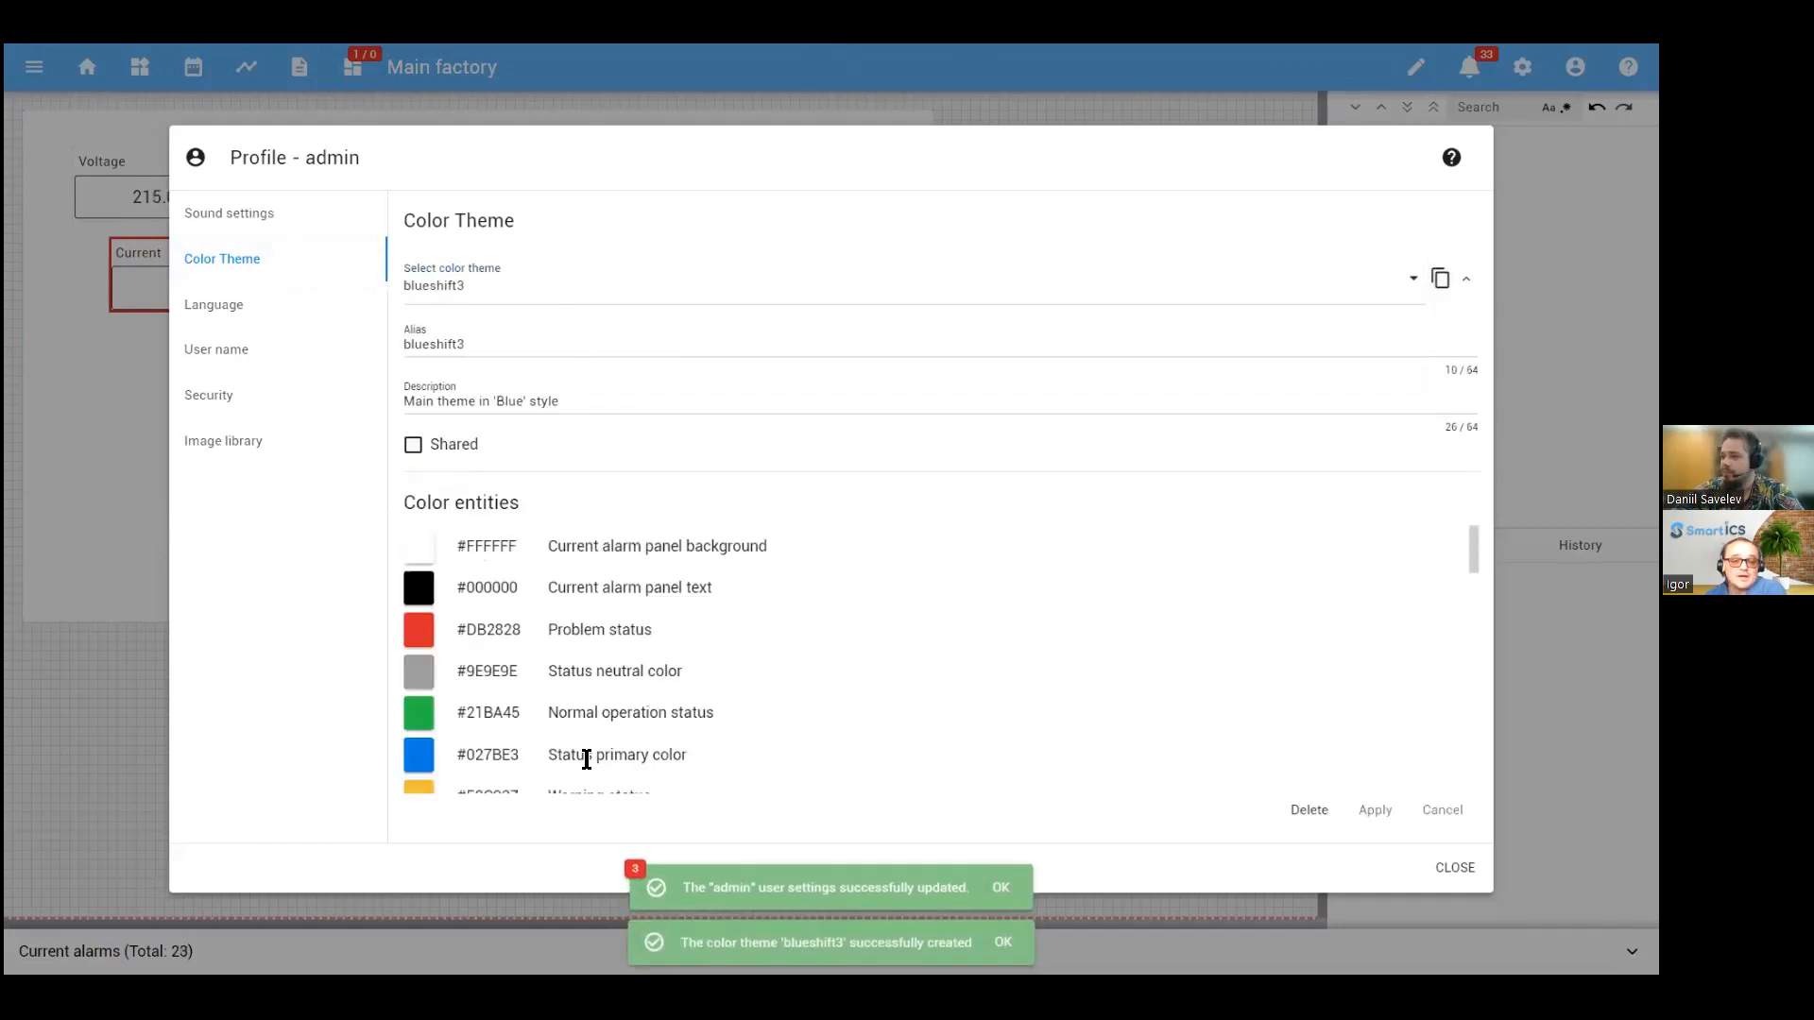
Step: Set the Toolbar color of the blueshift3 theme to green #5BD952
scroll(616, 675, "down", 2)
scroll(605, 633, "down", 3)
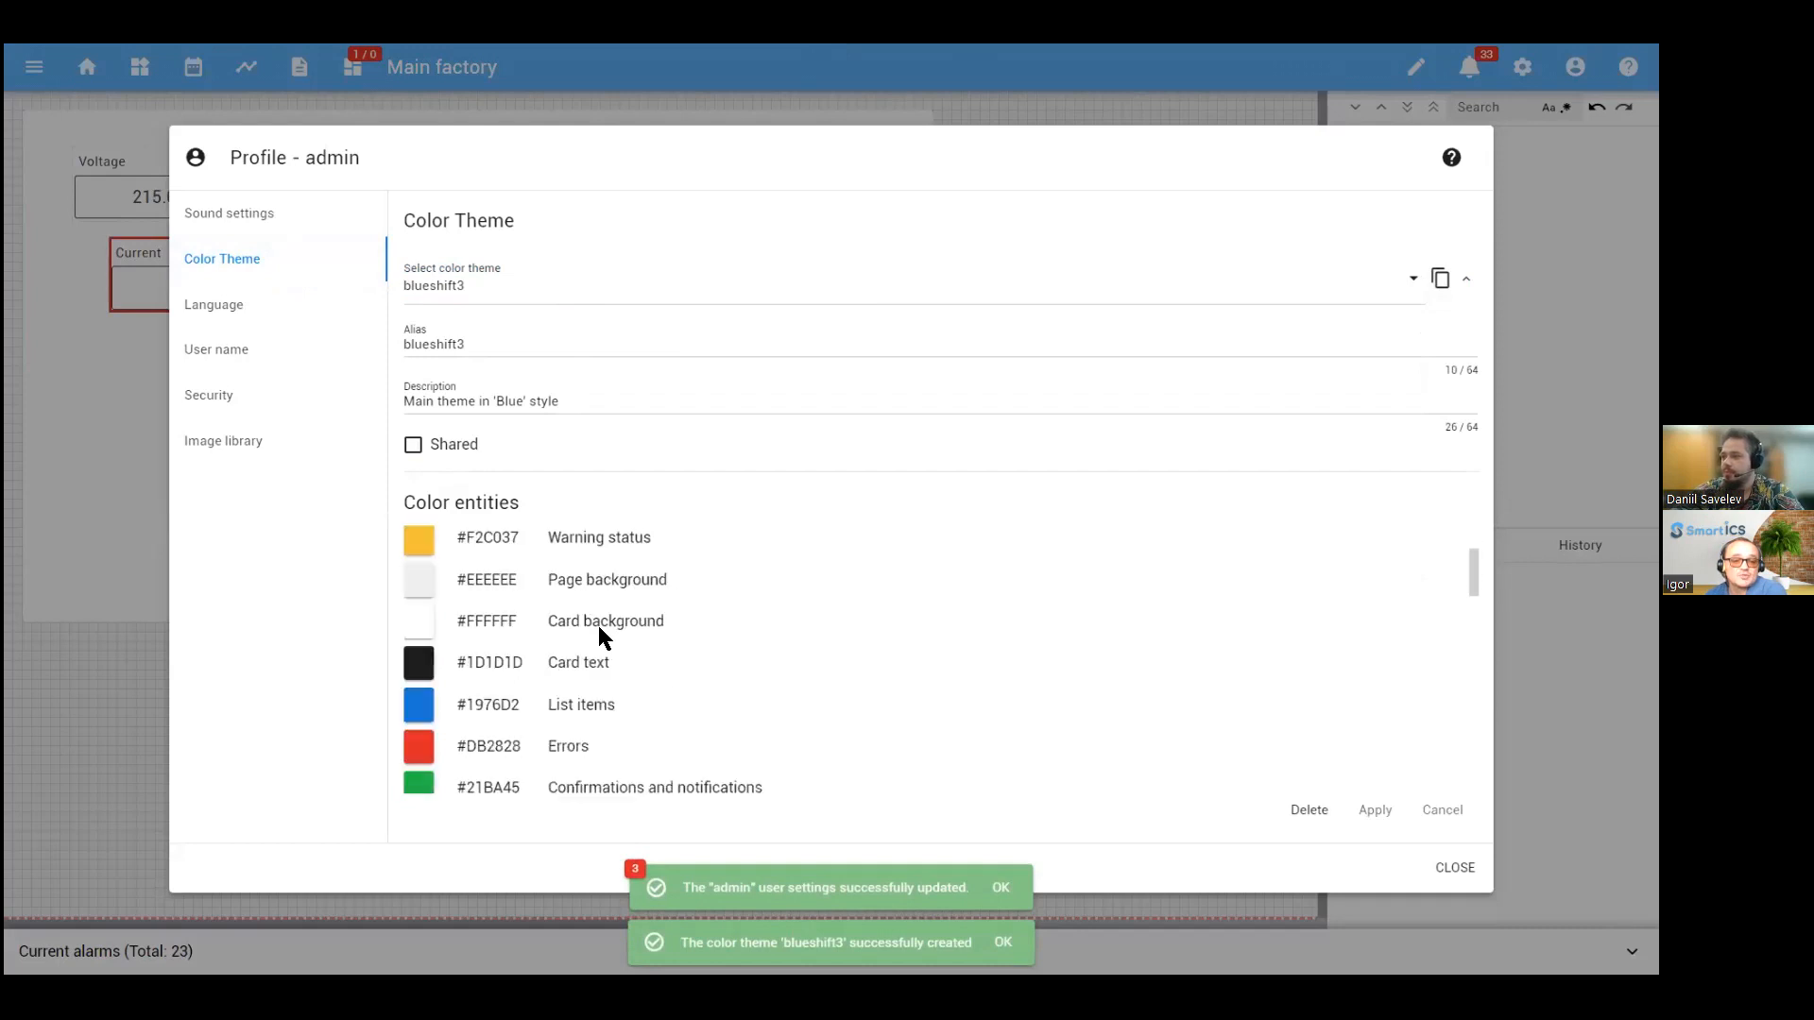
scroll(571, 611, "down", 8)
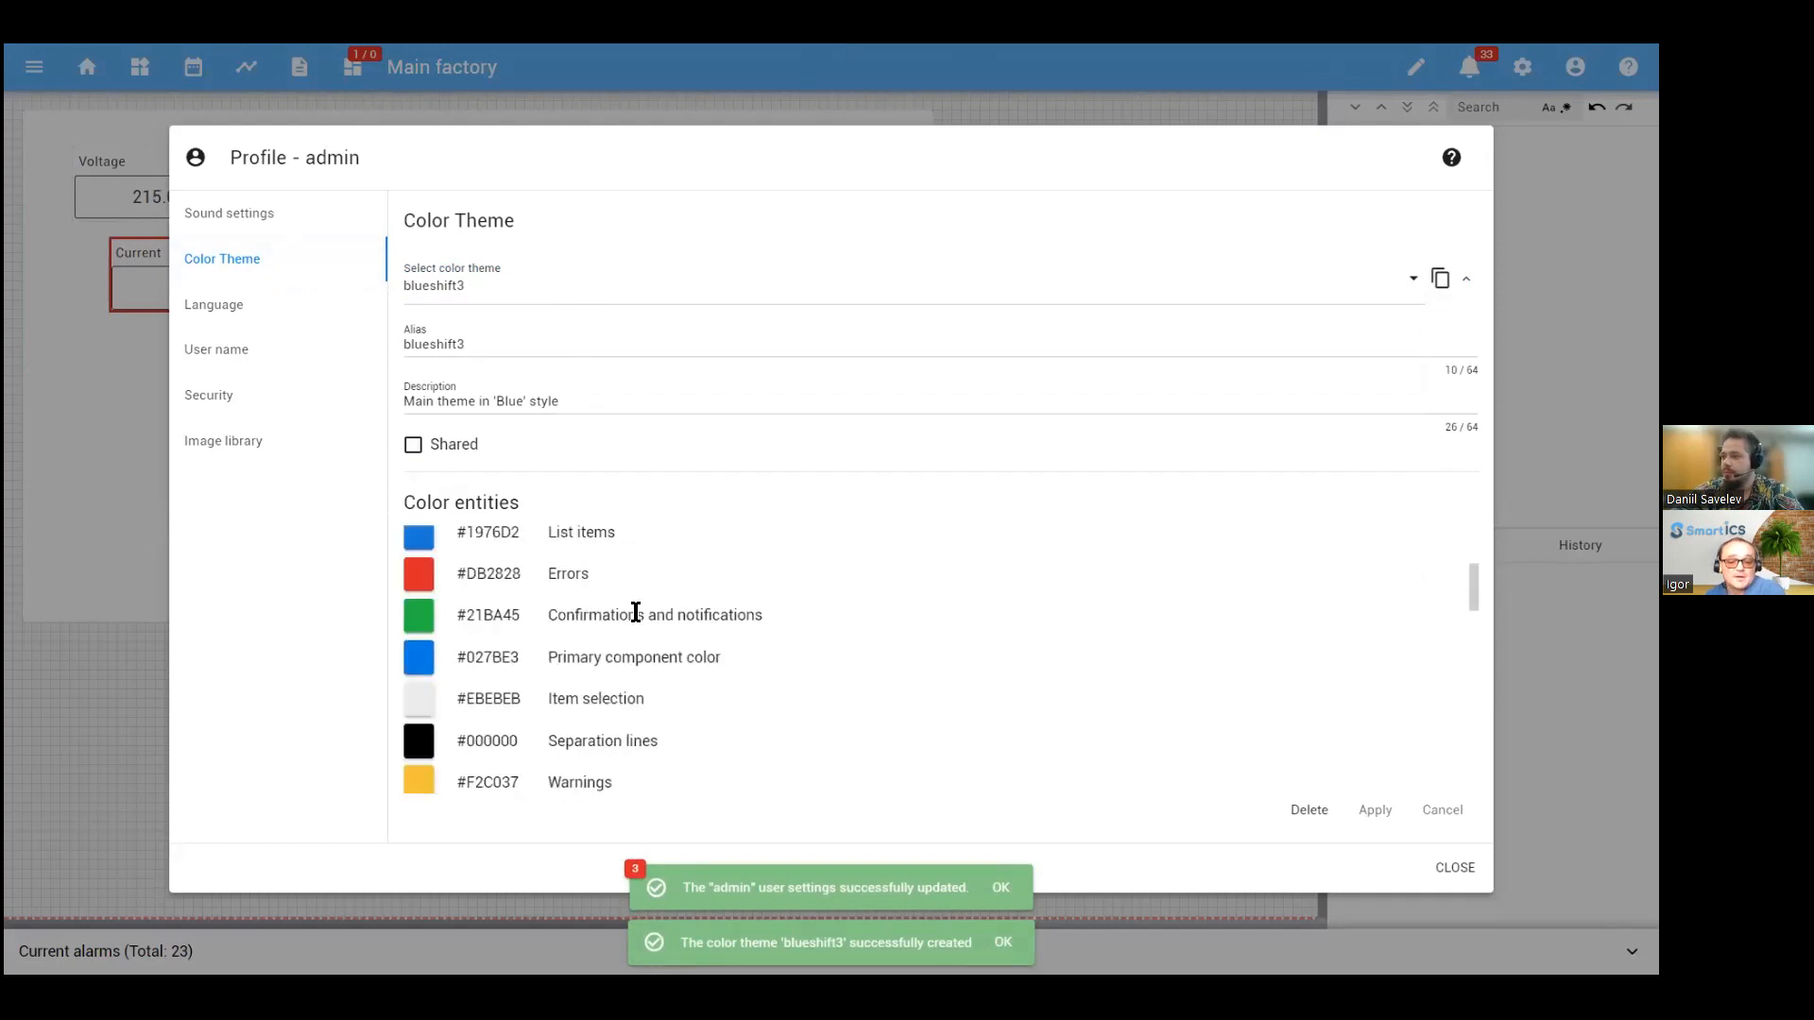
scroll(627, 610, "down", 4)
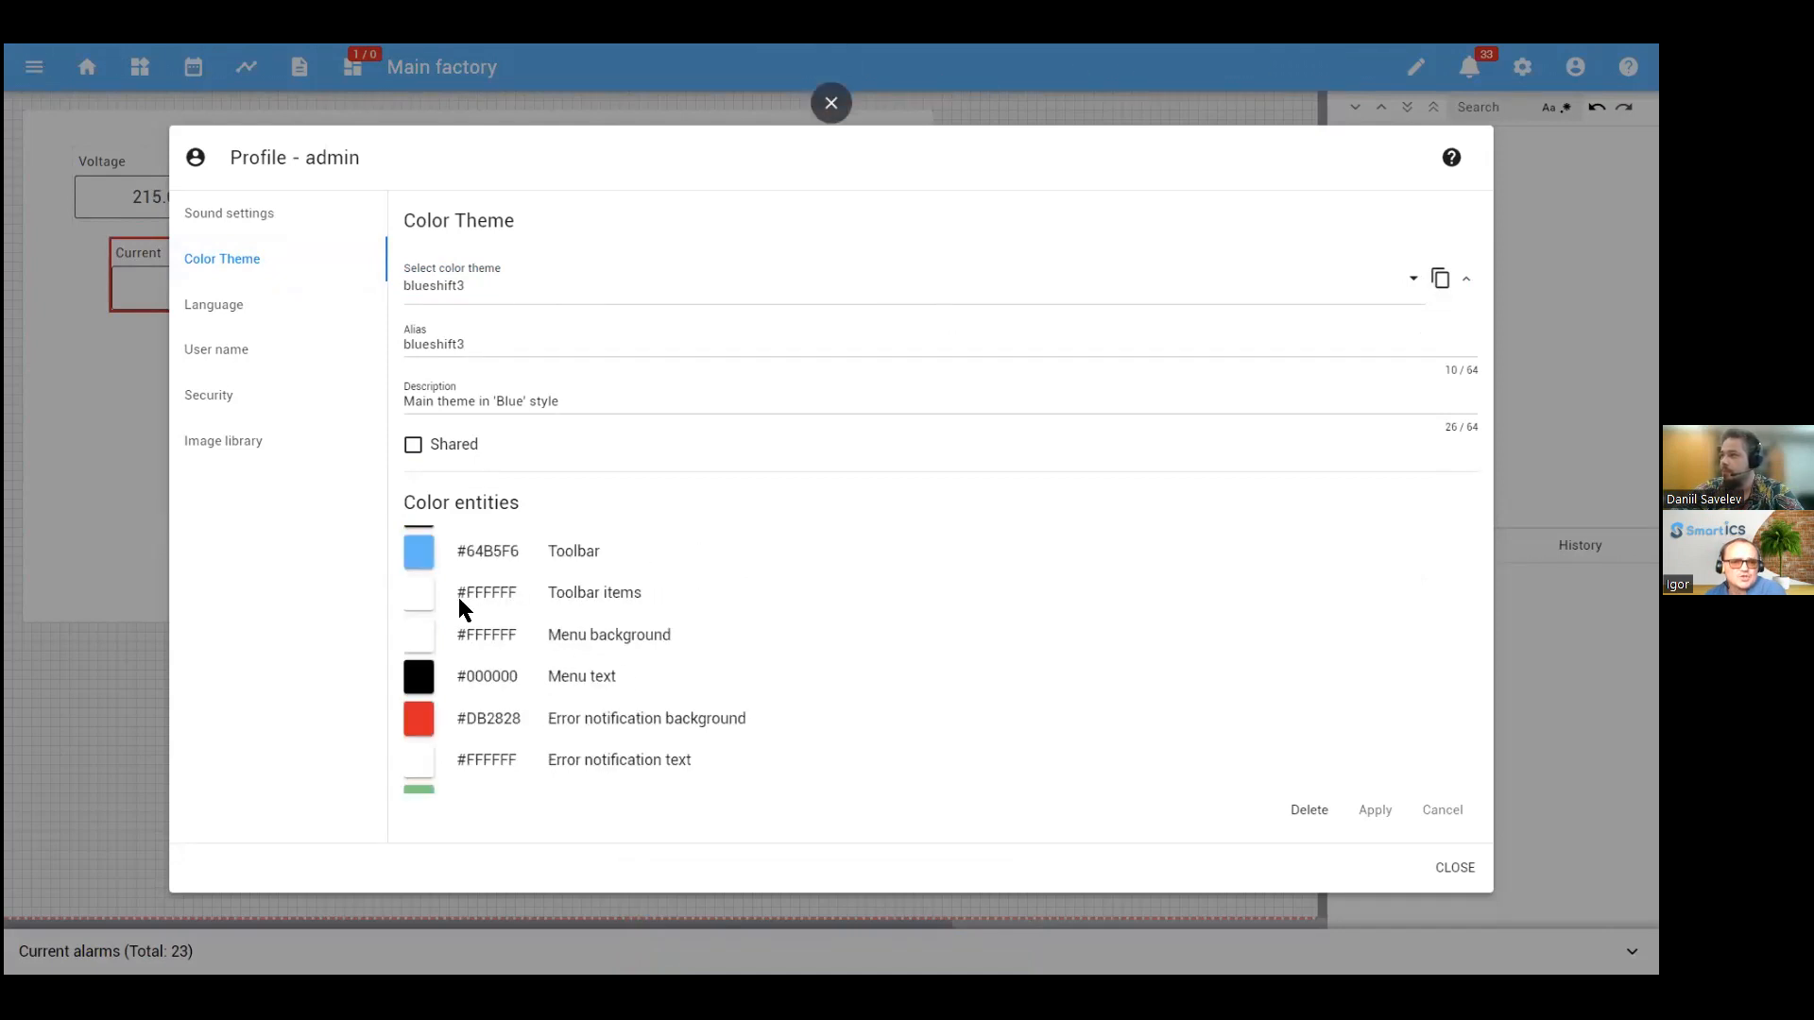
left_click(419, 551)
left_click(466, 825)
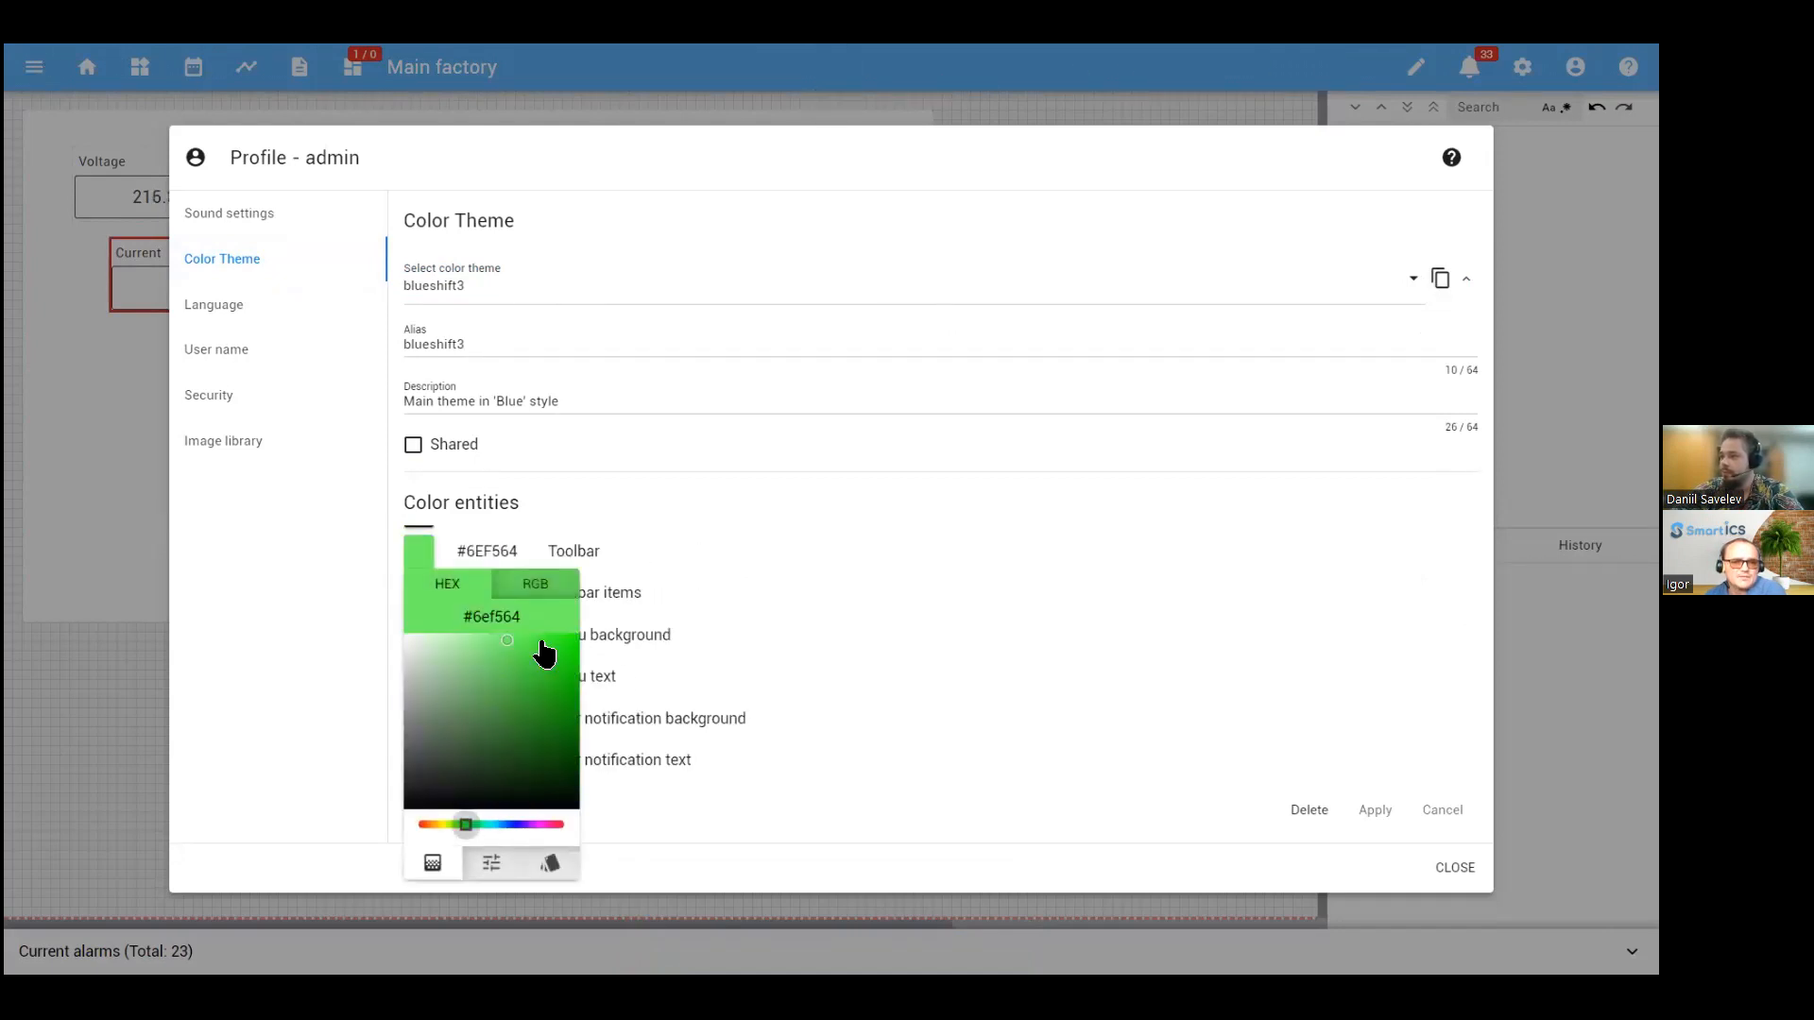
left_click(513, 660)
left_click(715, 683)
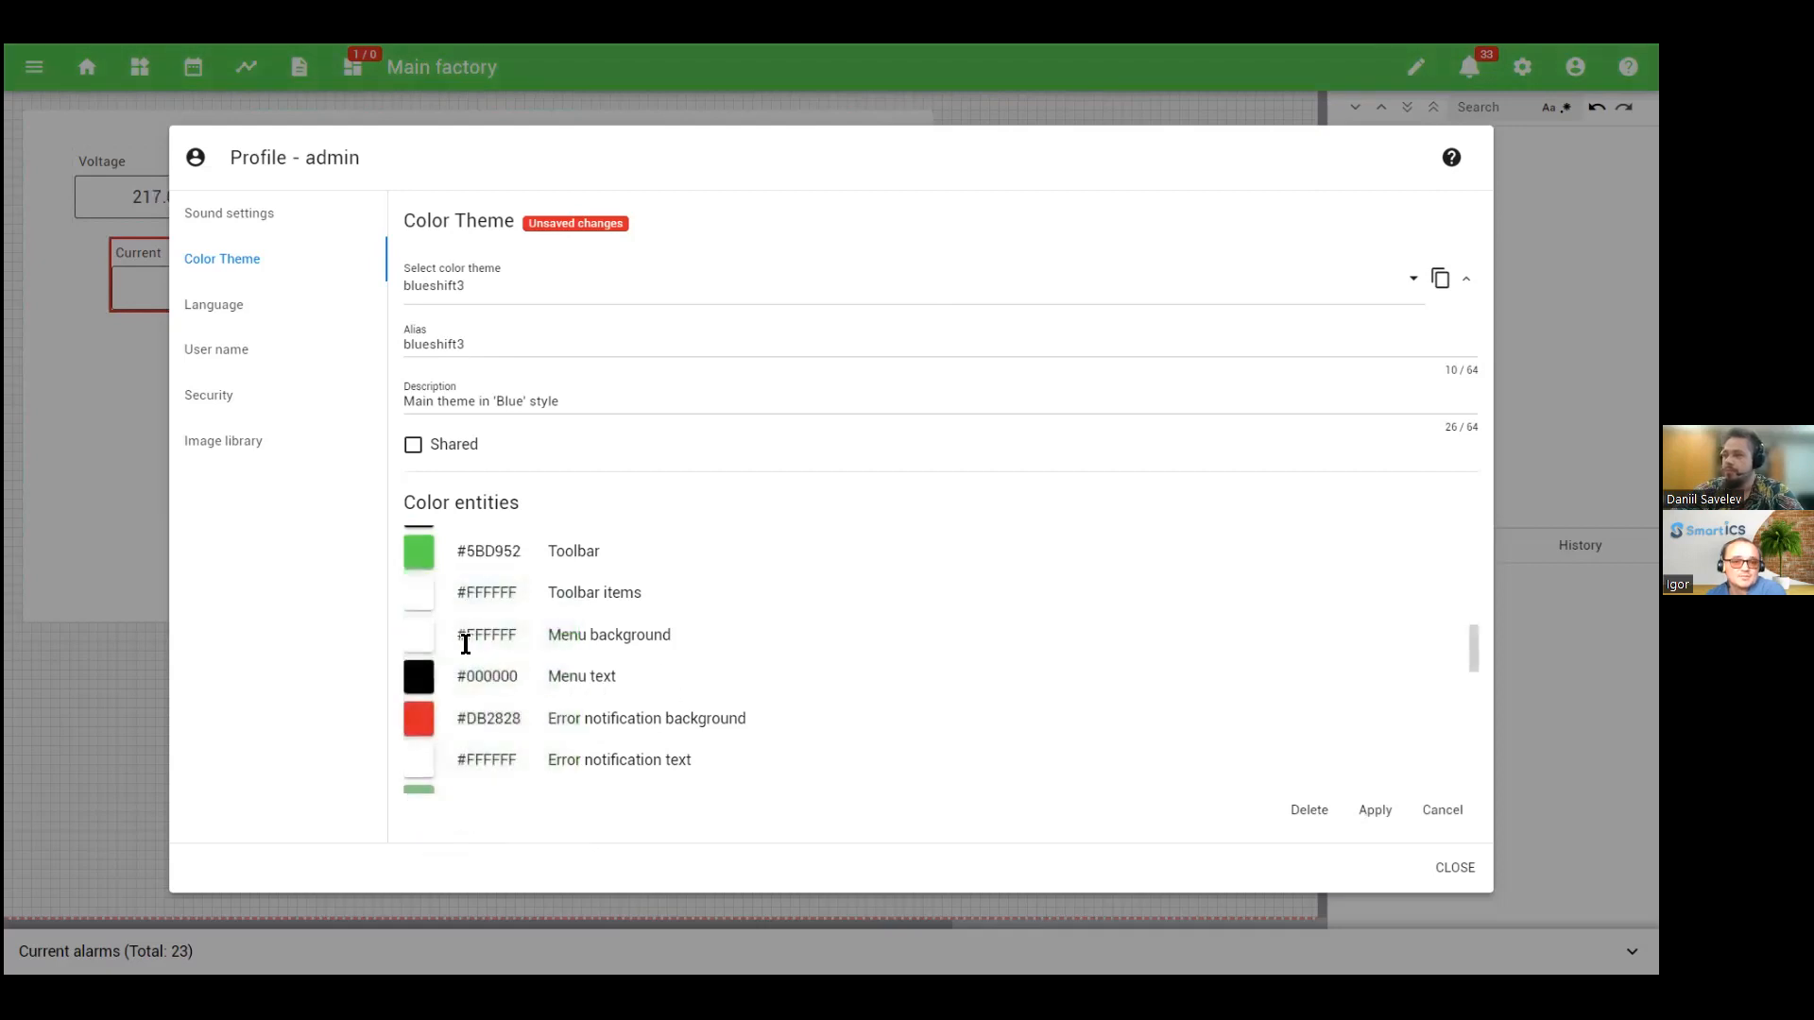
Step: Set the Menu background color to yellow #DFE35F, then apply the theme changes and close the profile settings
left_click(419, 650)
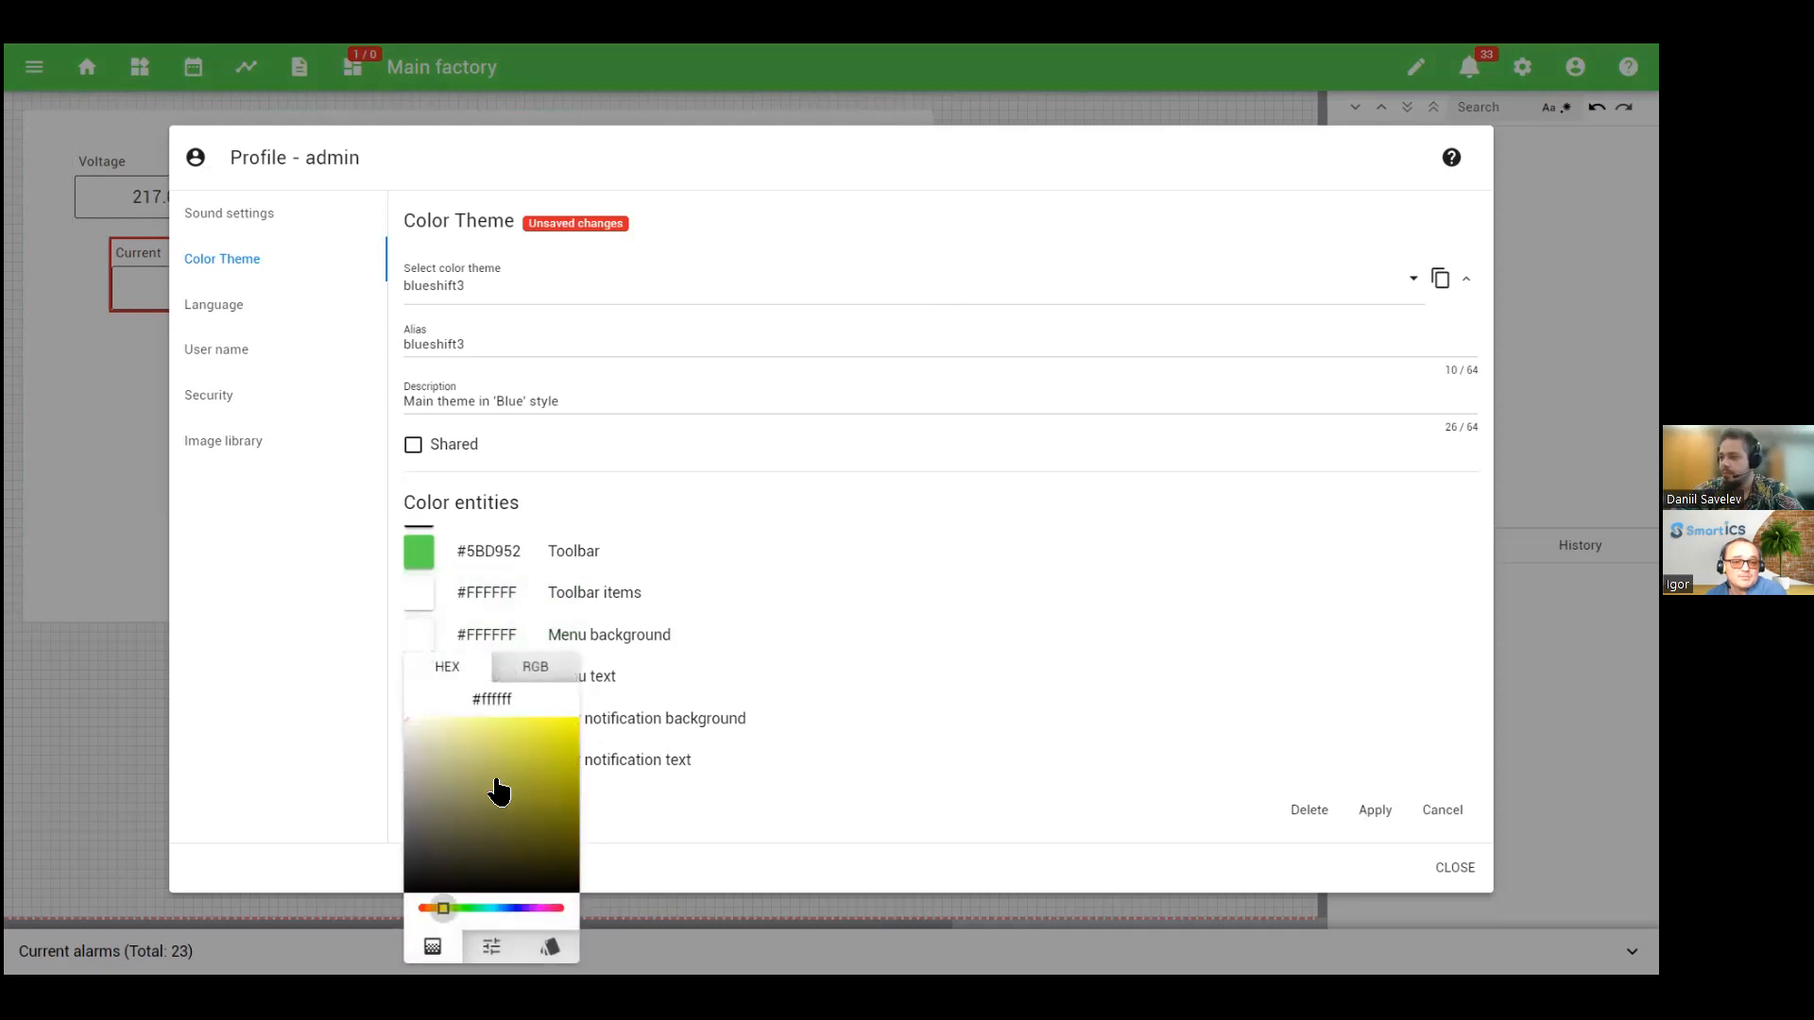
left_click(497, 790)
left_click(480, 762)
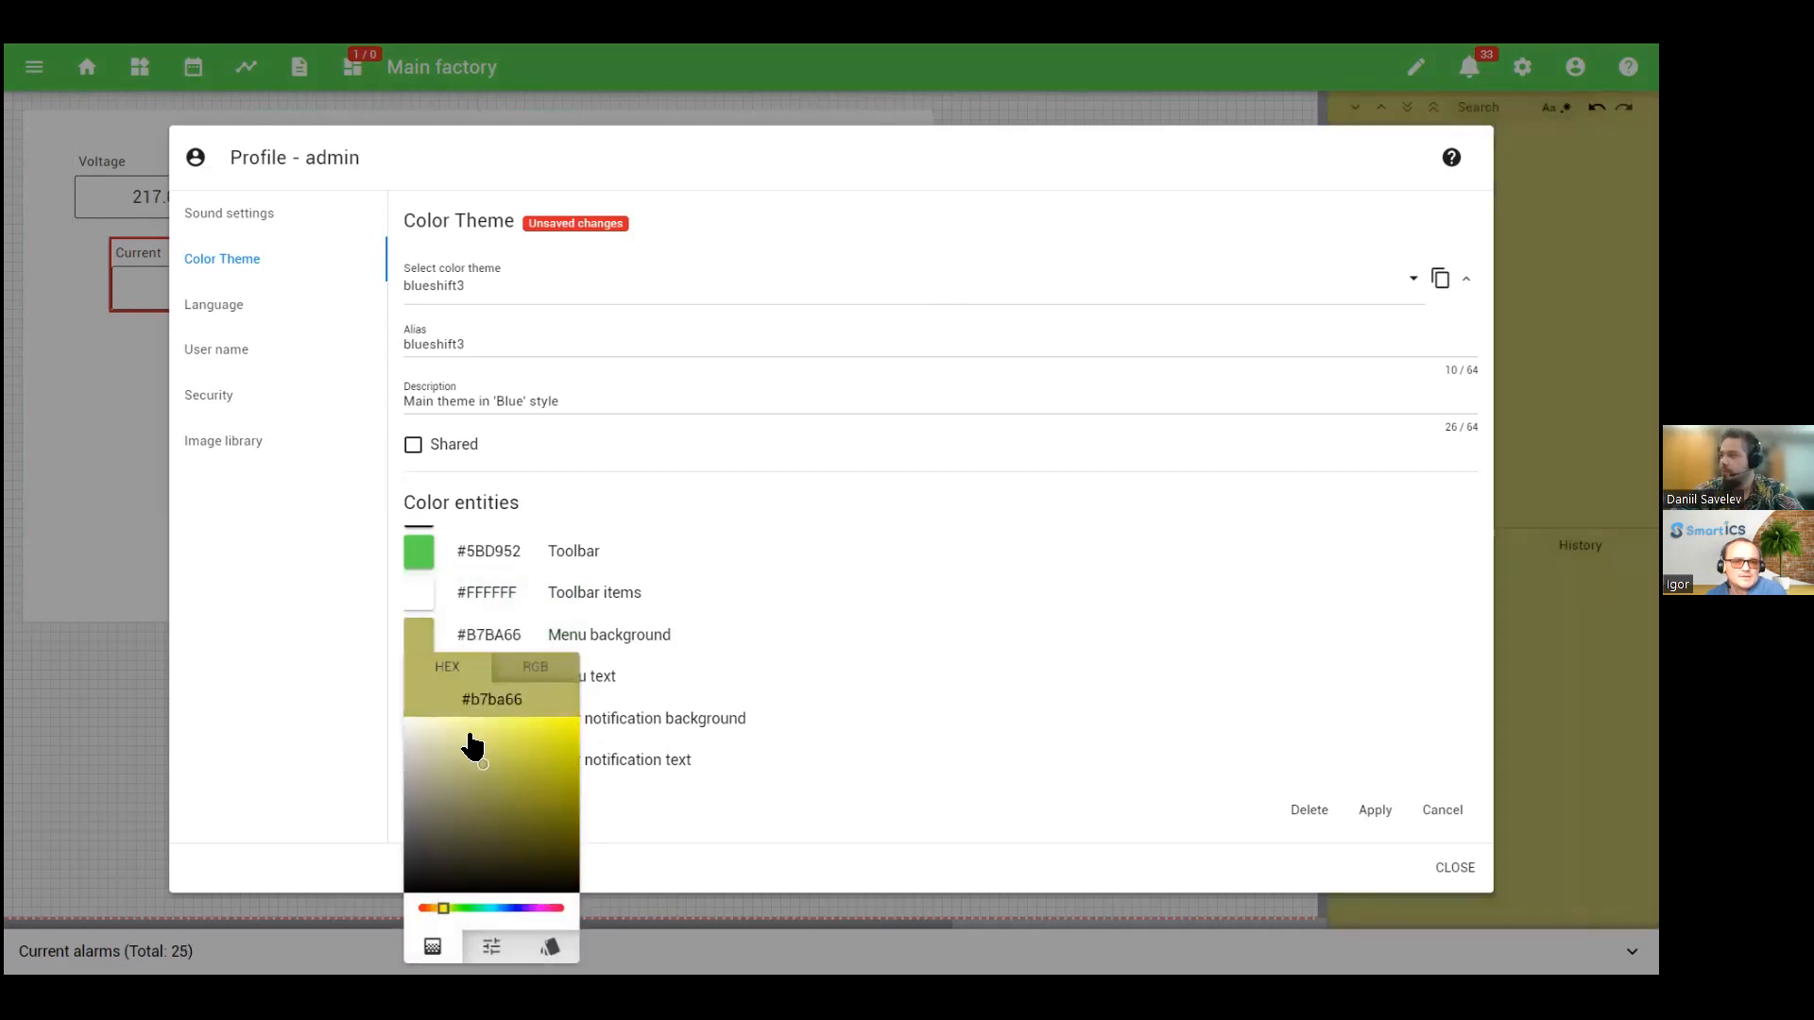
left_click(507, 748)
left_click(692, 807)
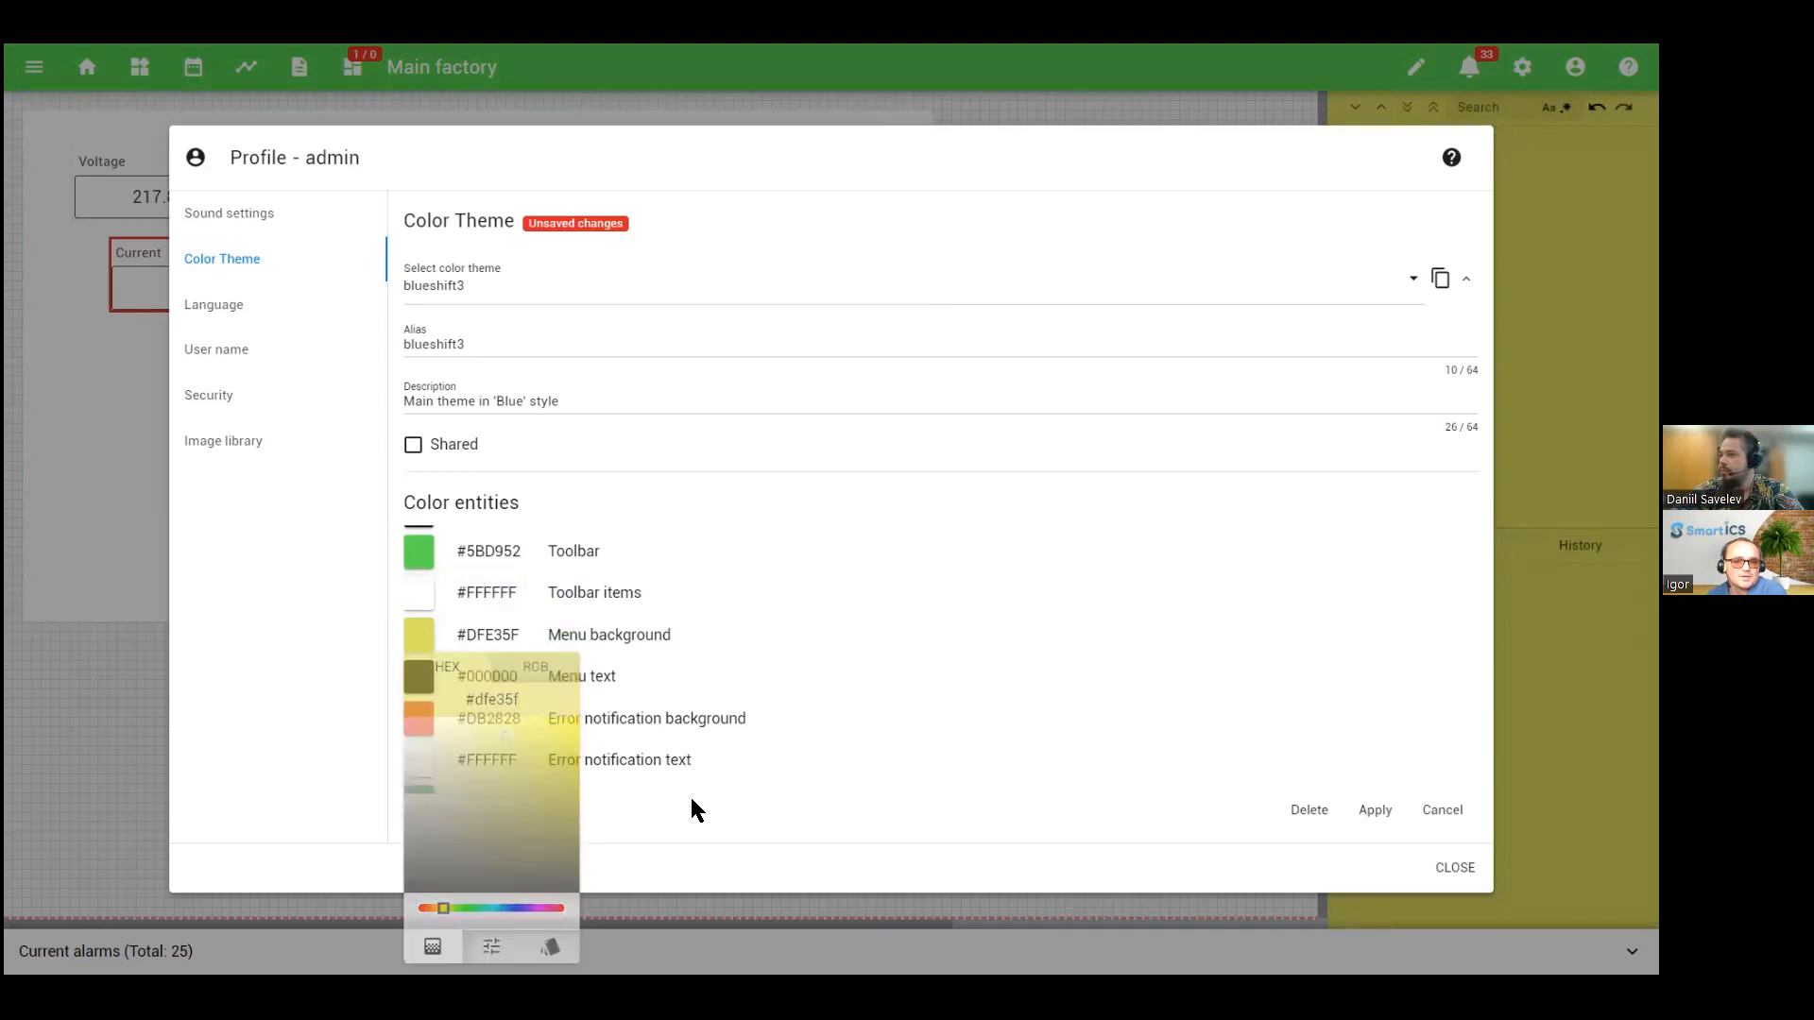
left_click(1378, 812)
left_click(1453, 869)
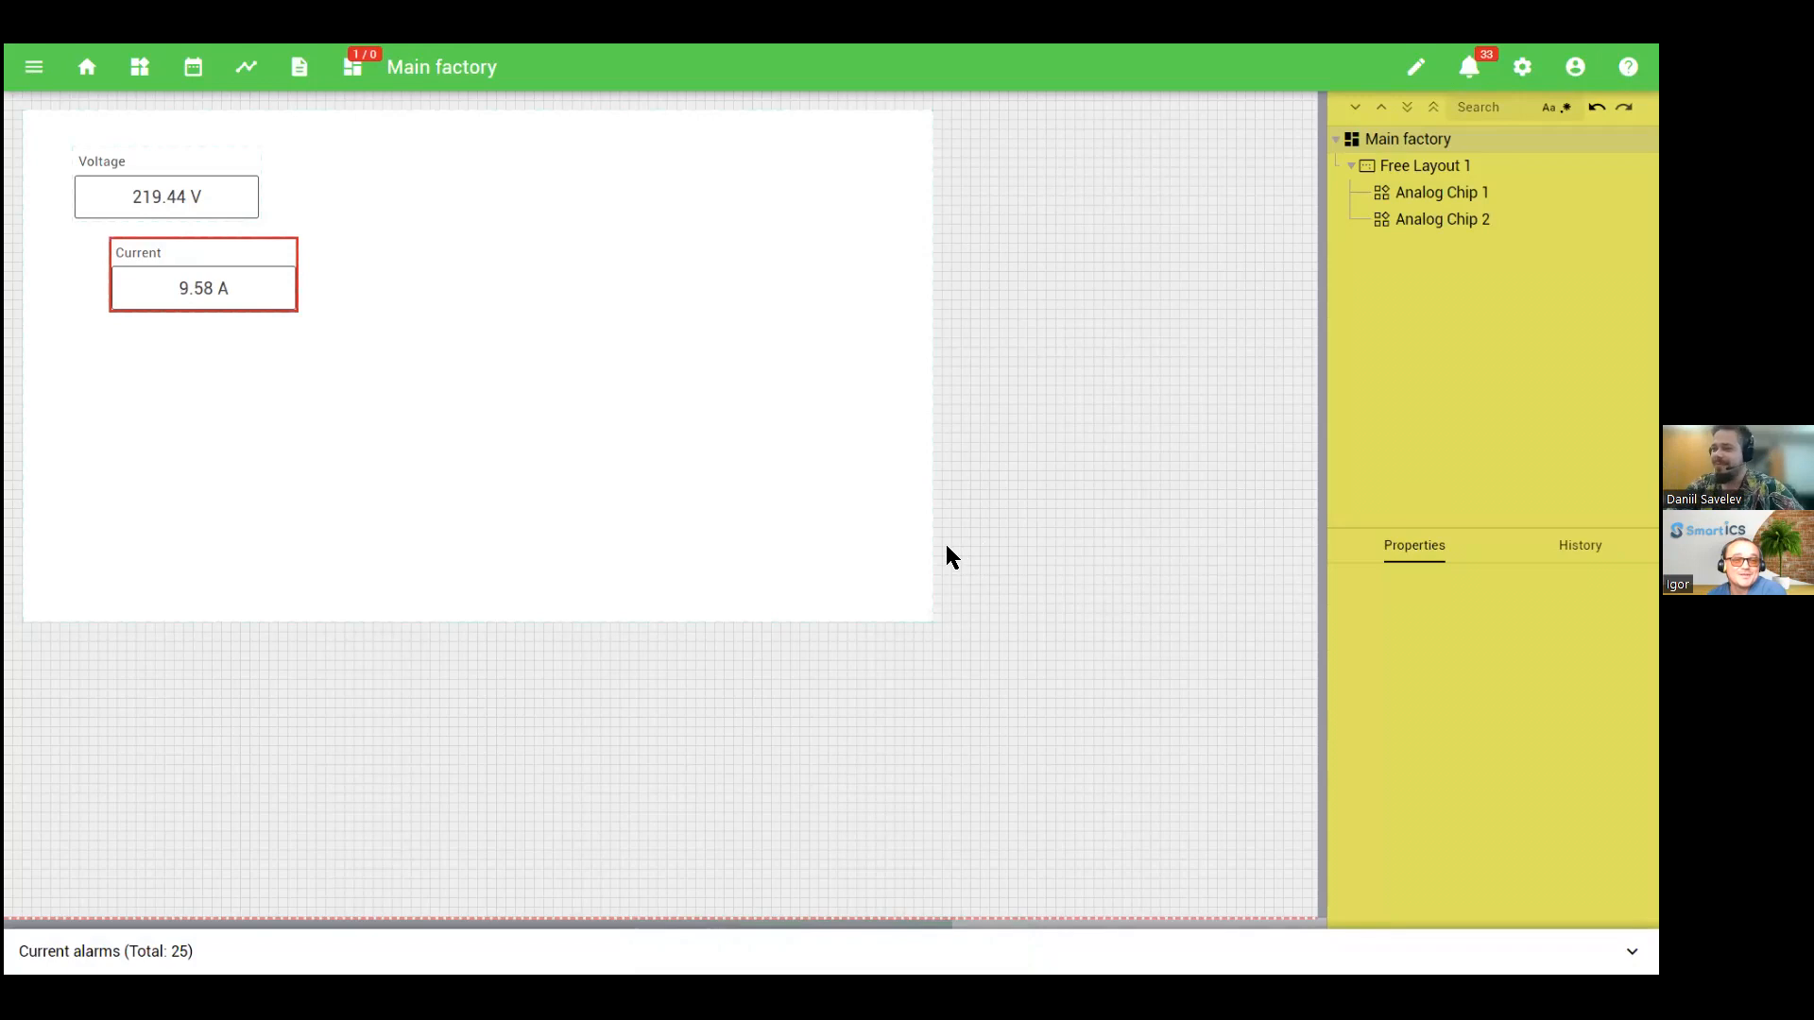
Step: Collapse and re-expand the Main factory page tree and open the Power1 page under Plant 1
left_click(609, 484)
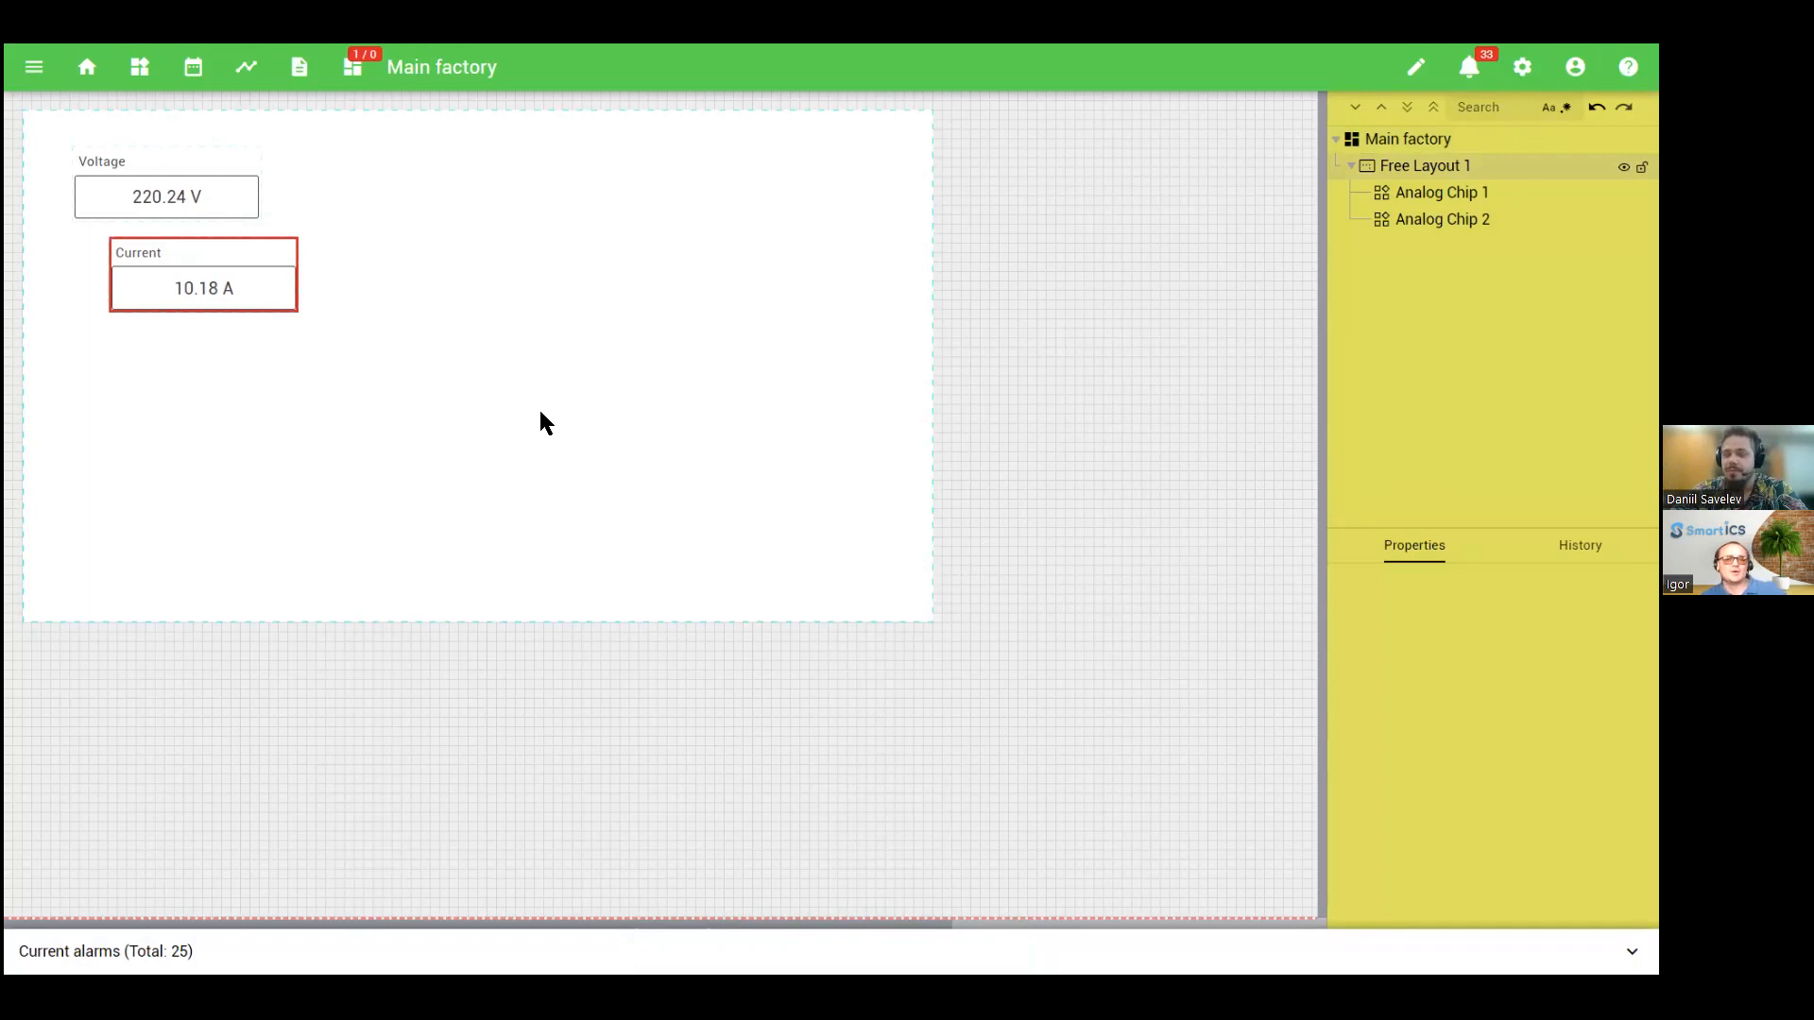
left_click(35, 68)
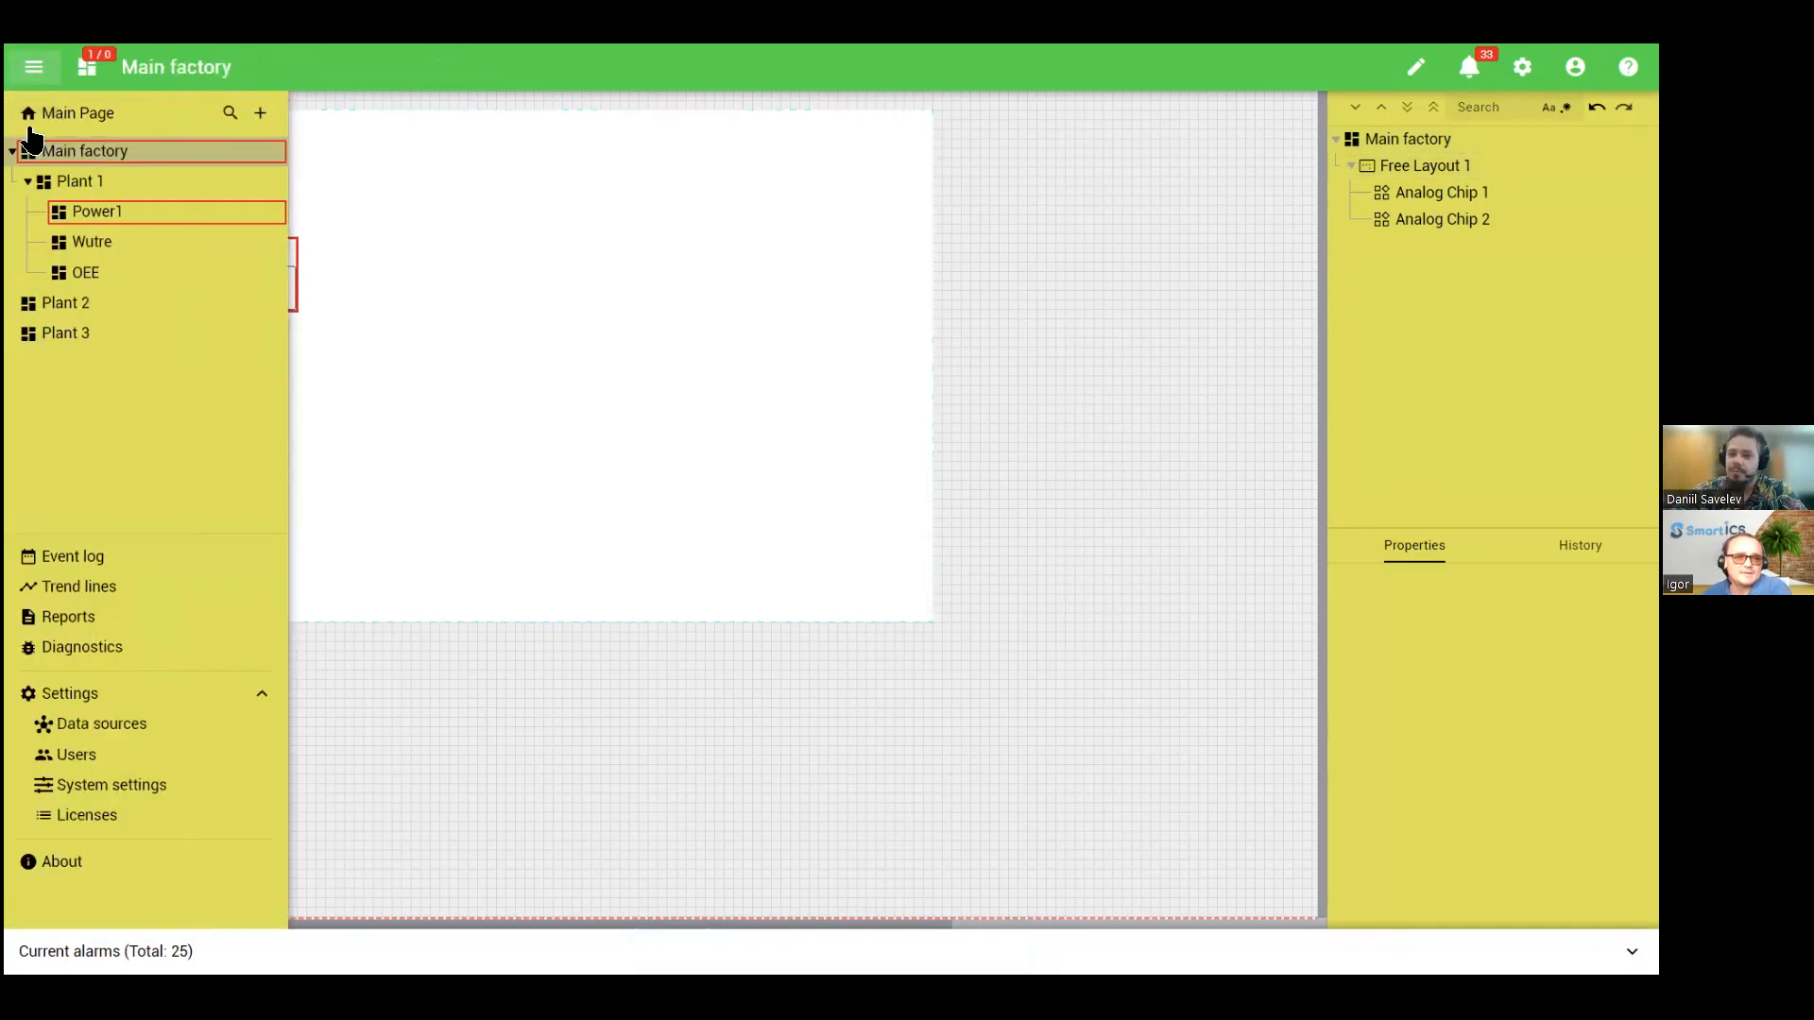
left_click(28, 180)
left_click(13, 151)
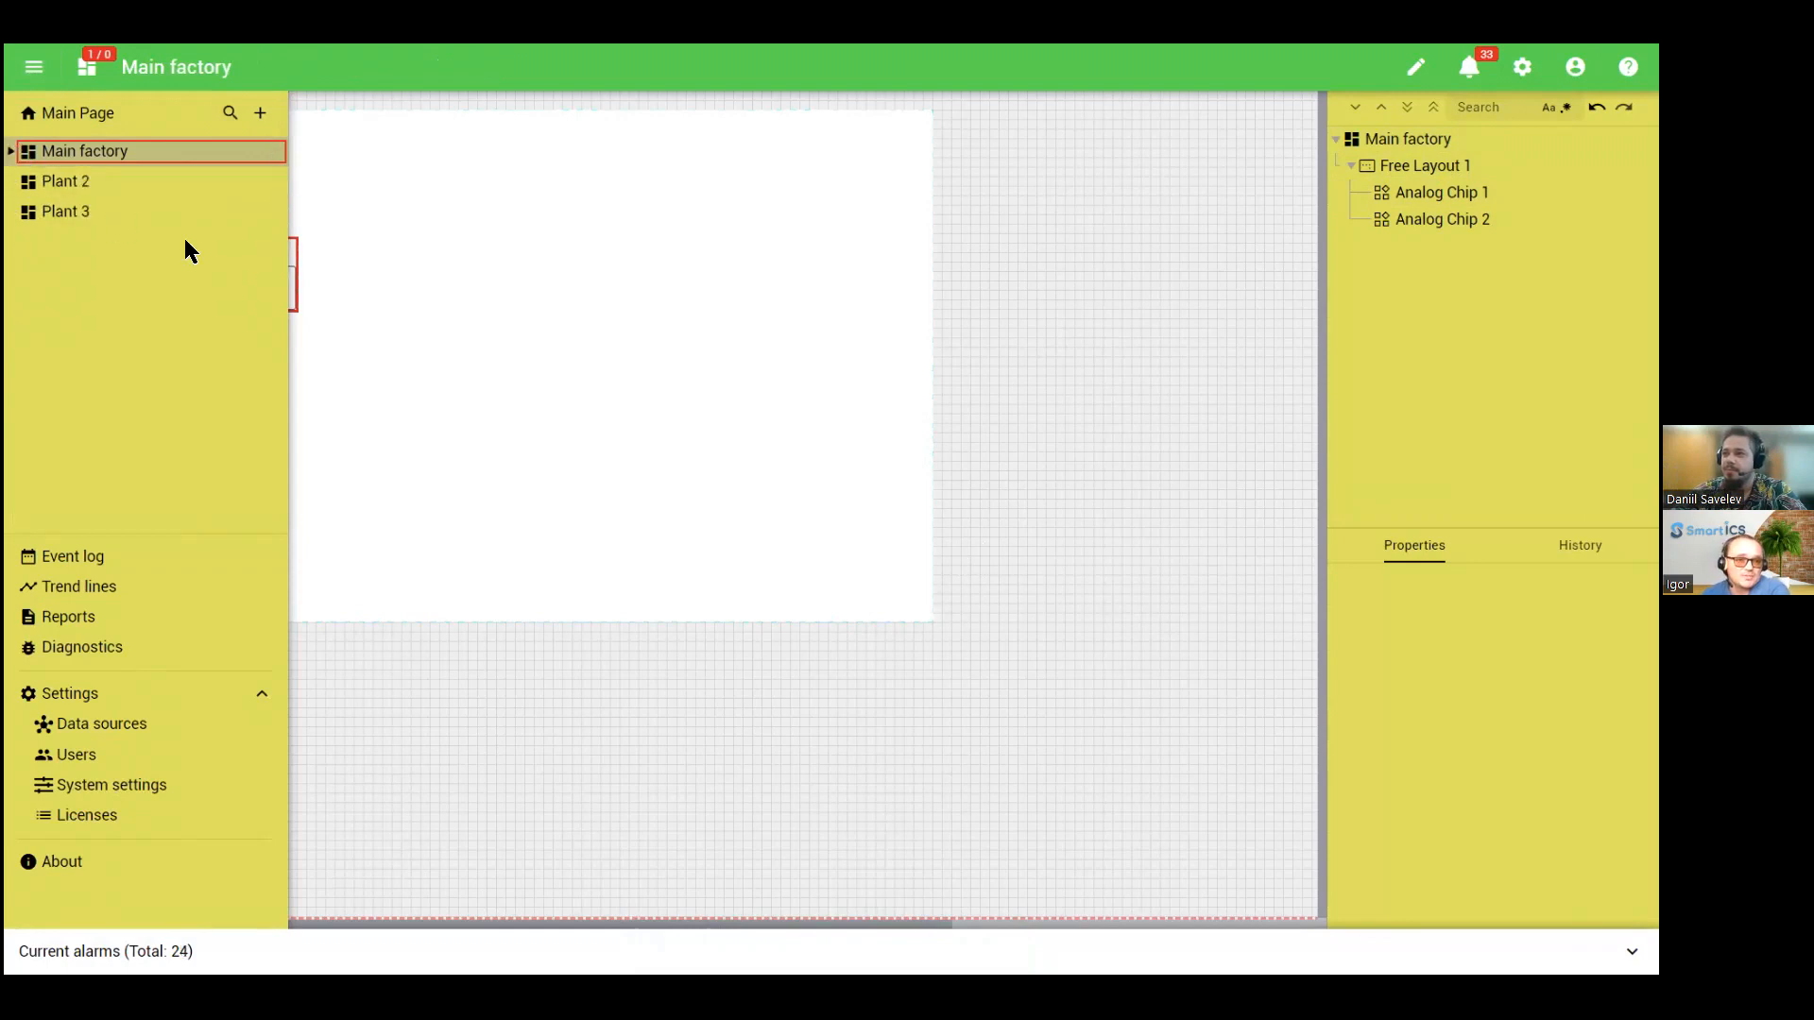
left_click(12, 151)
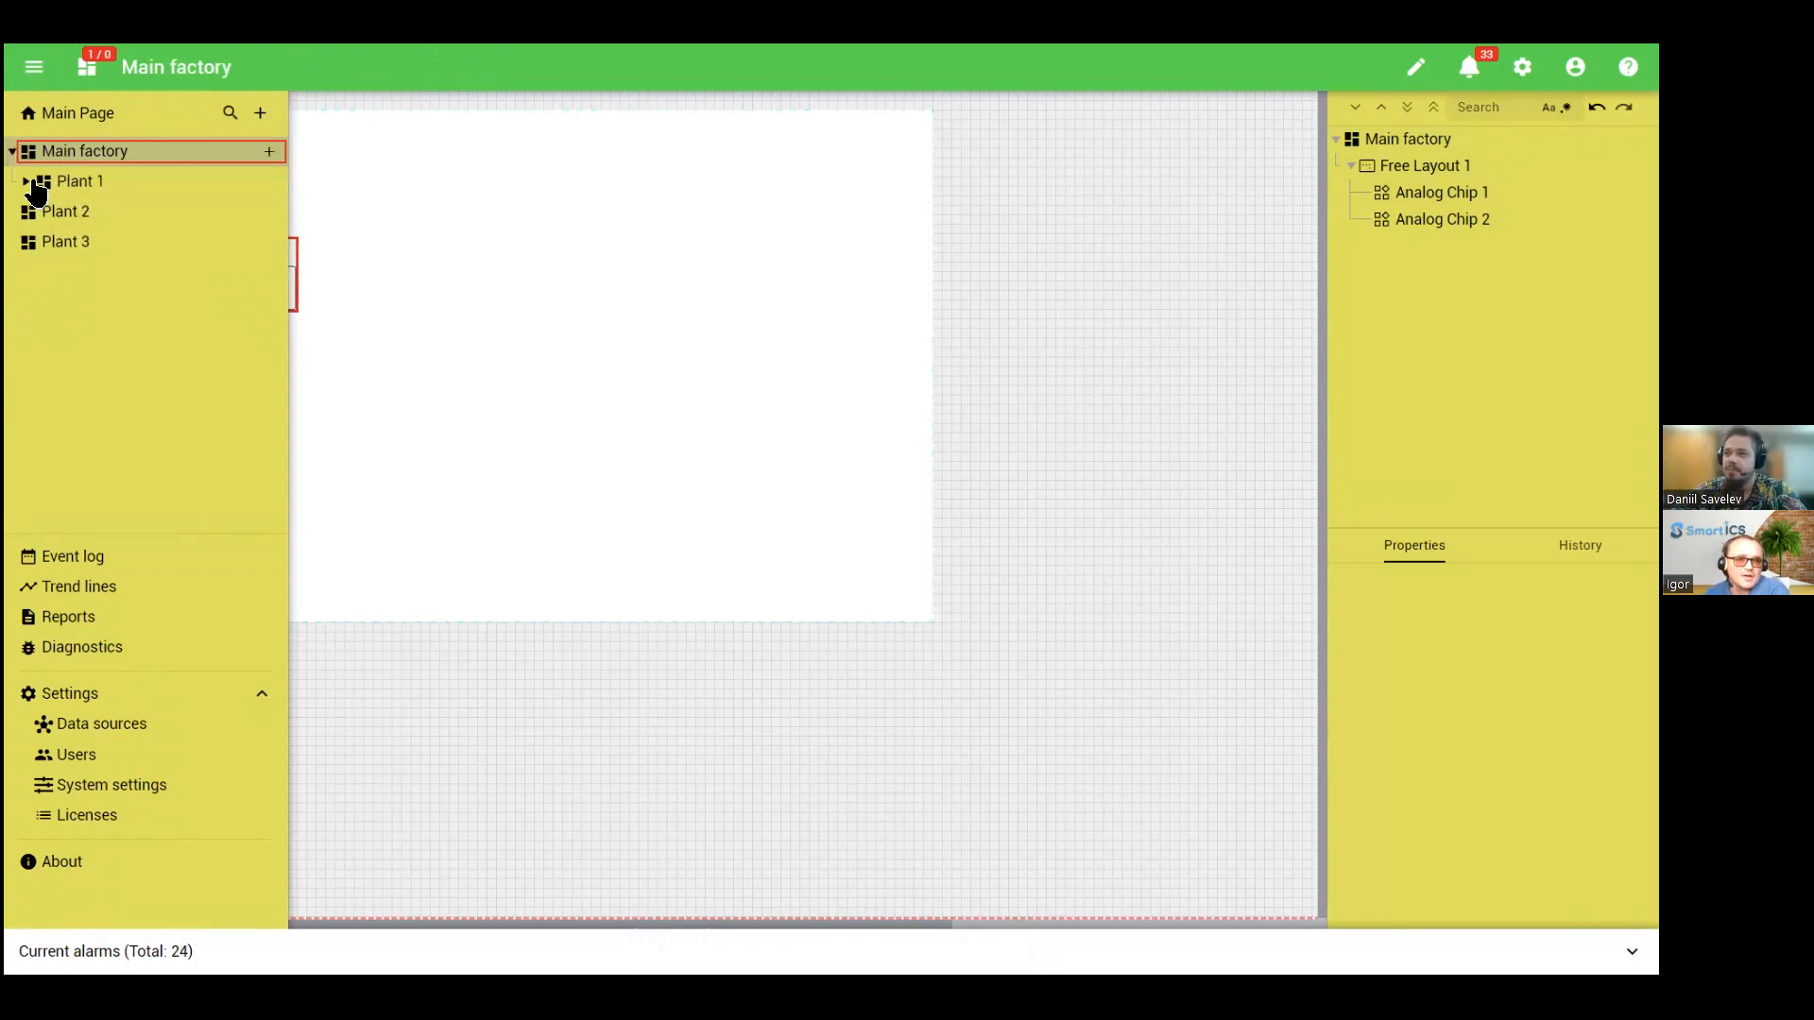
left_click(36, 183)
left_click(132, 212)
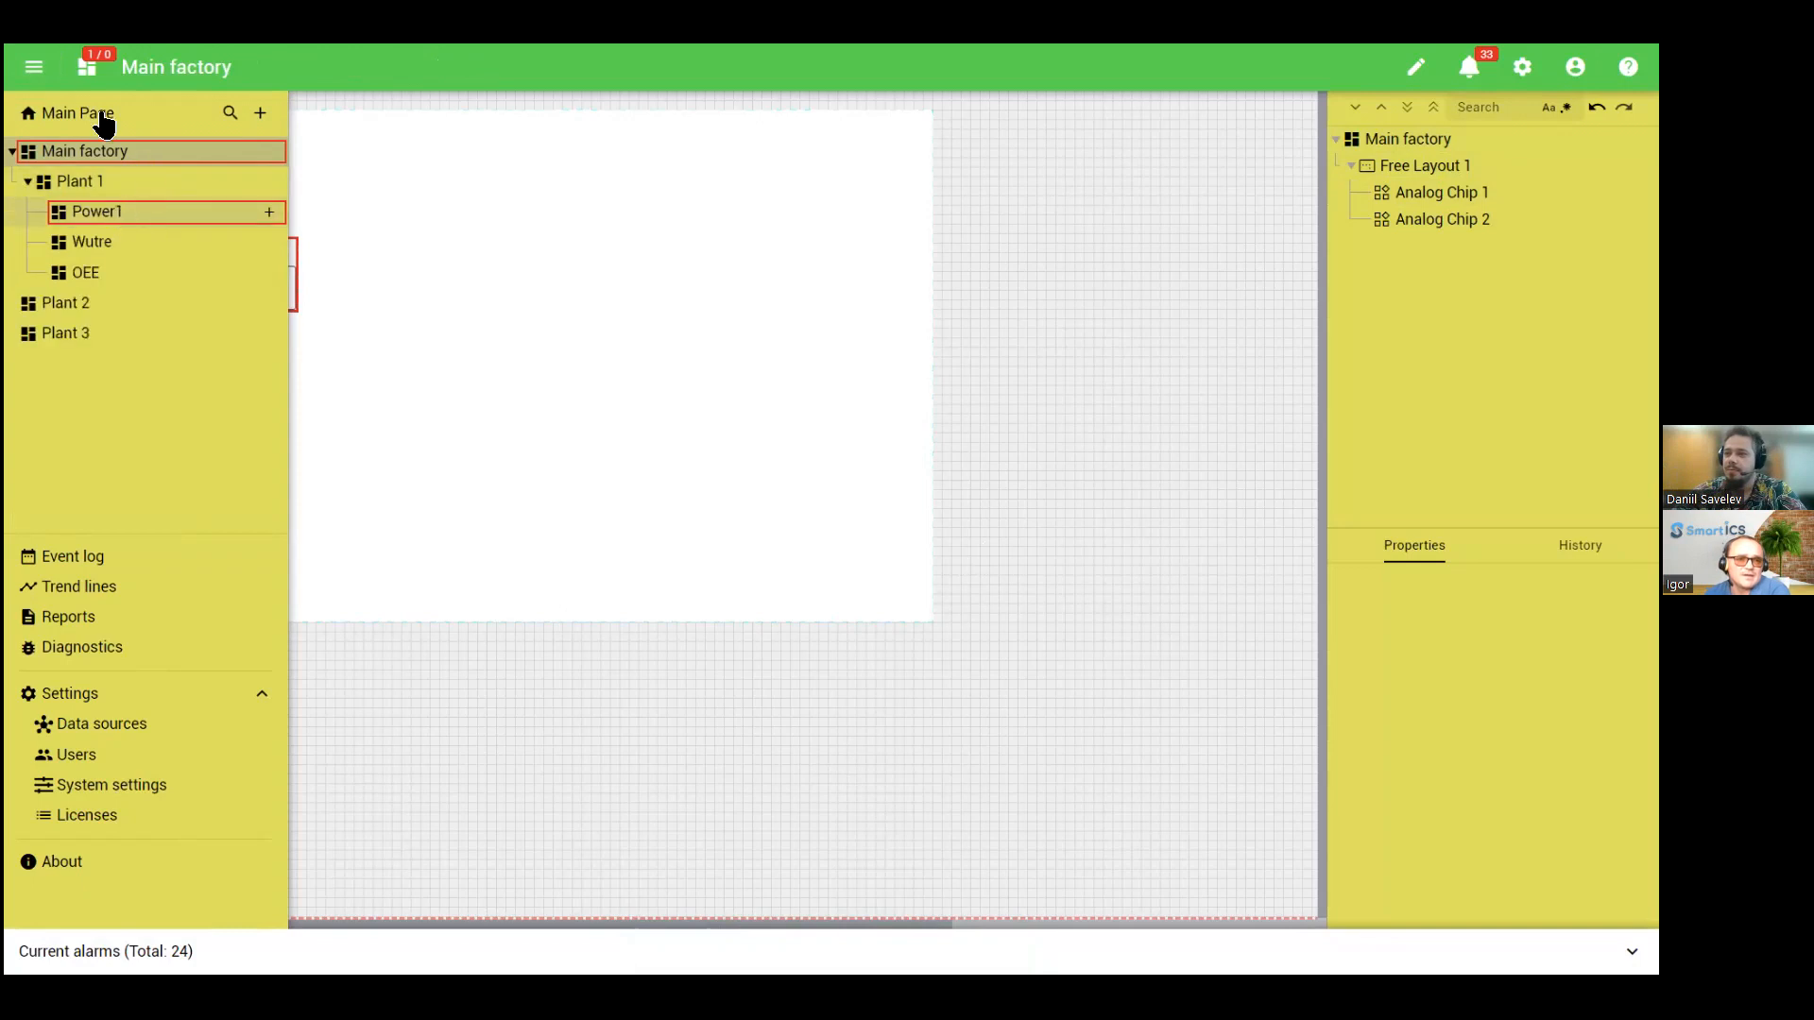
left_click(34, 66)
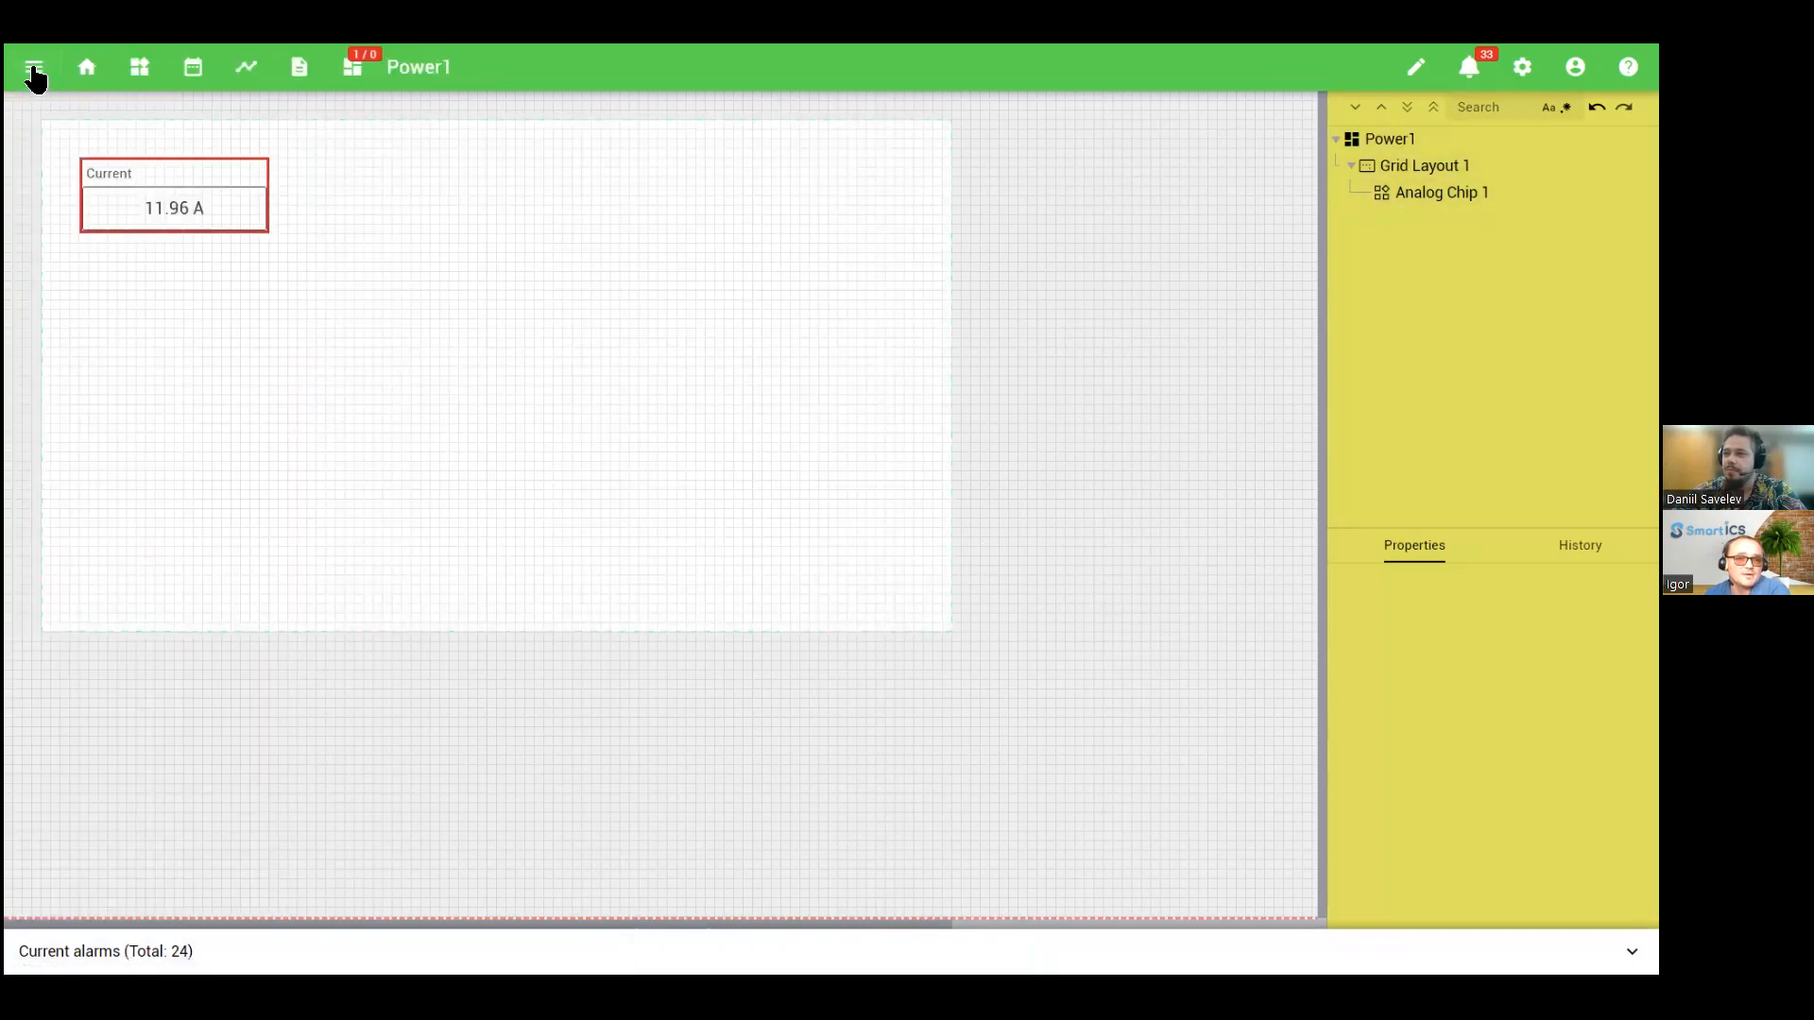
Step: Move the Power1, Wutre and OEE pages from Plant 1 to Plant 2 in the page tree
left_click(34, 68)
left_click(34, 182)
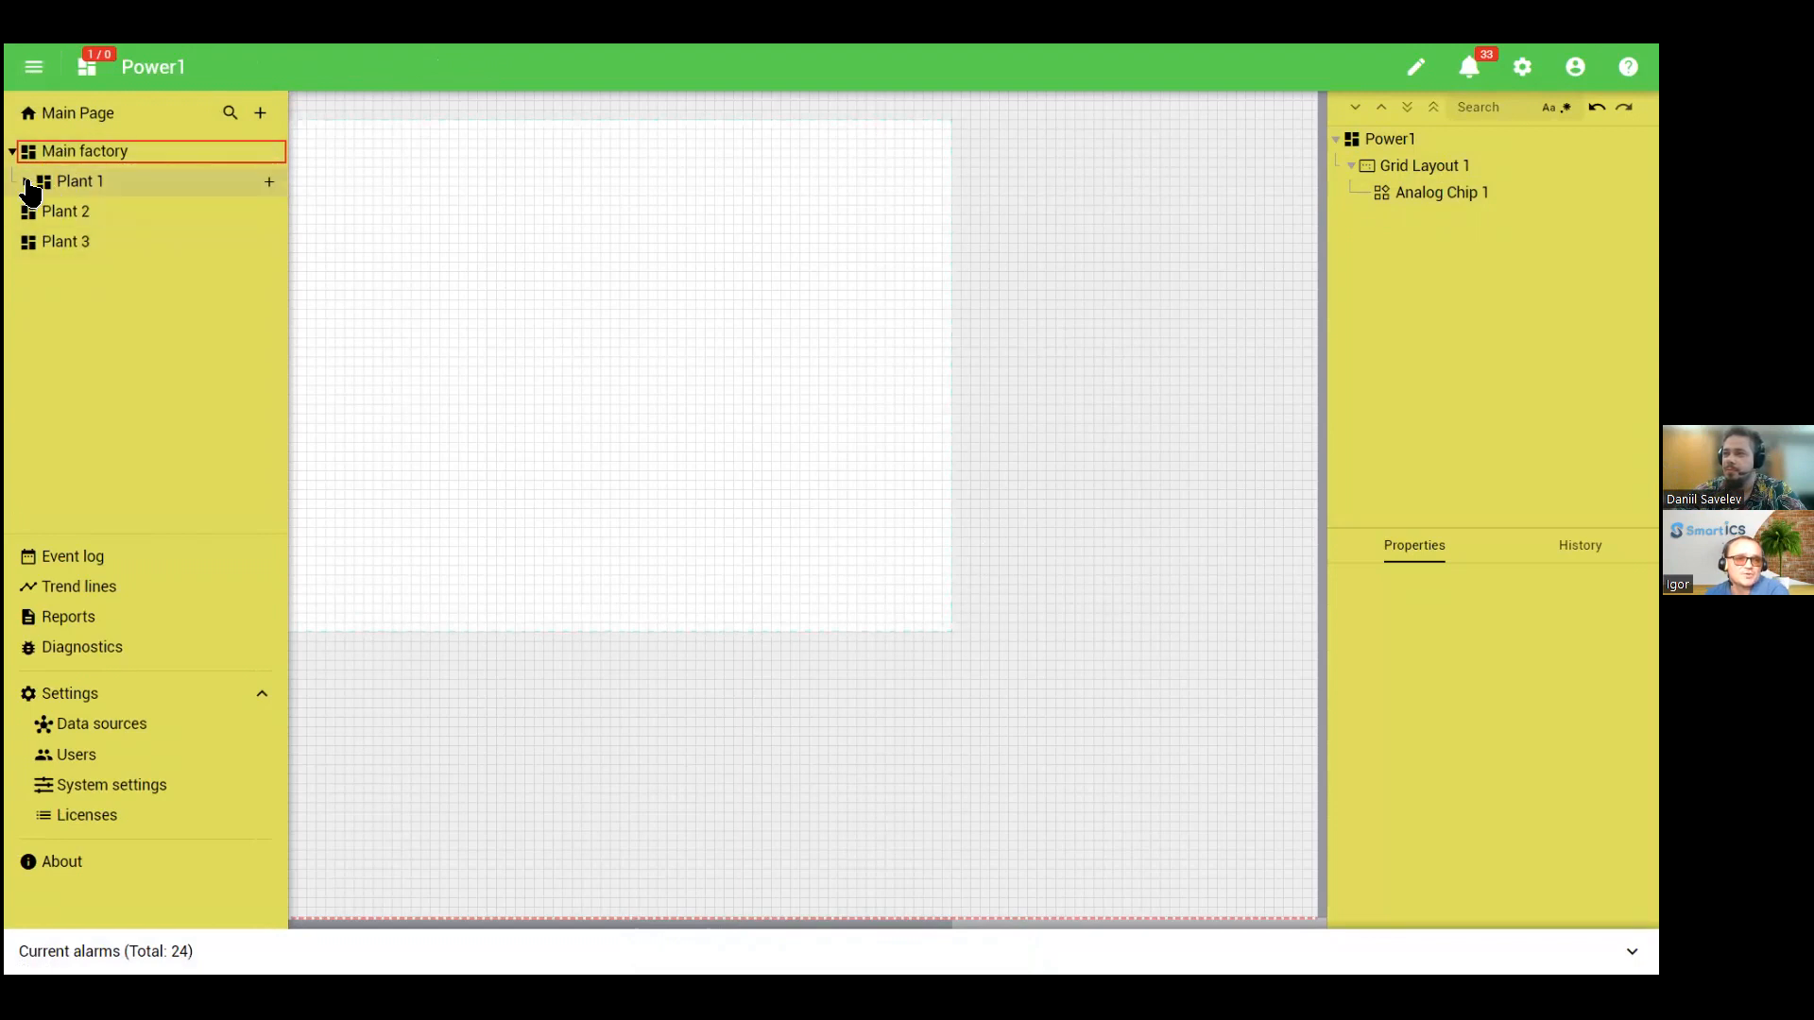
left_click(27, 183)
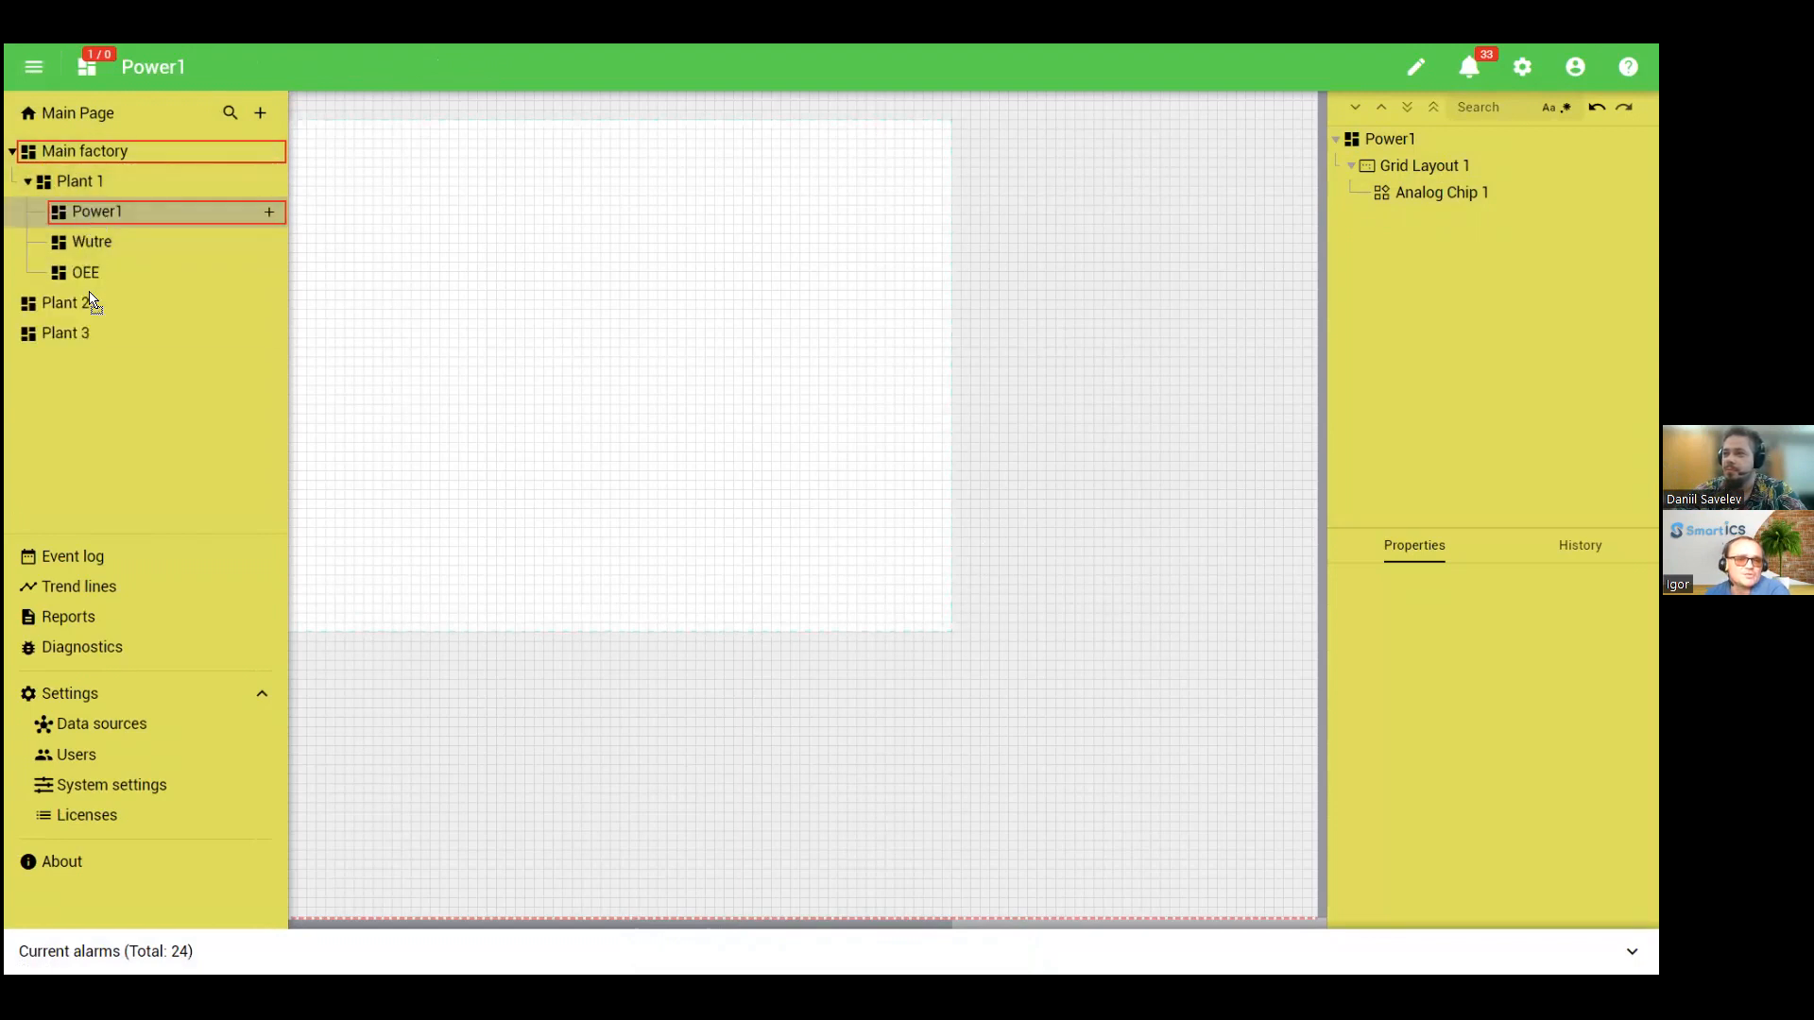
left_click_drag(117, 221, 56, 249)
left_click(13, 212)
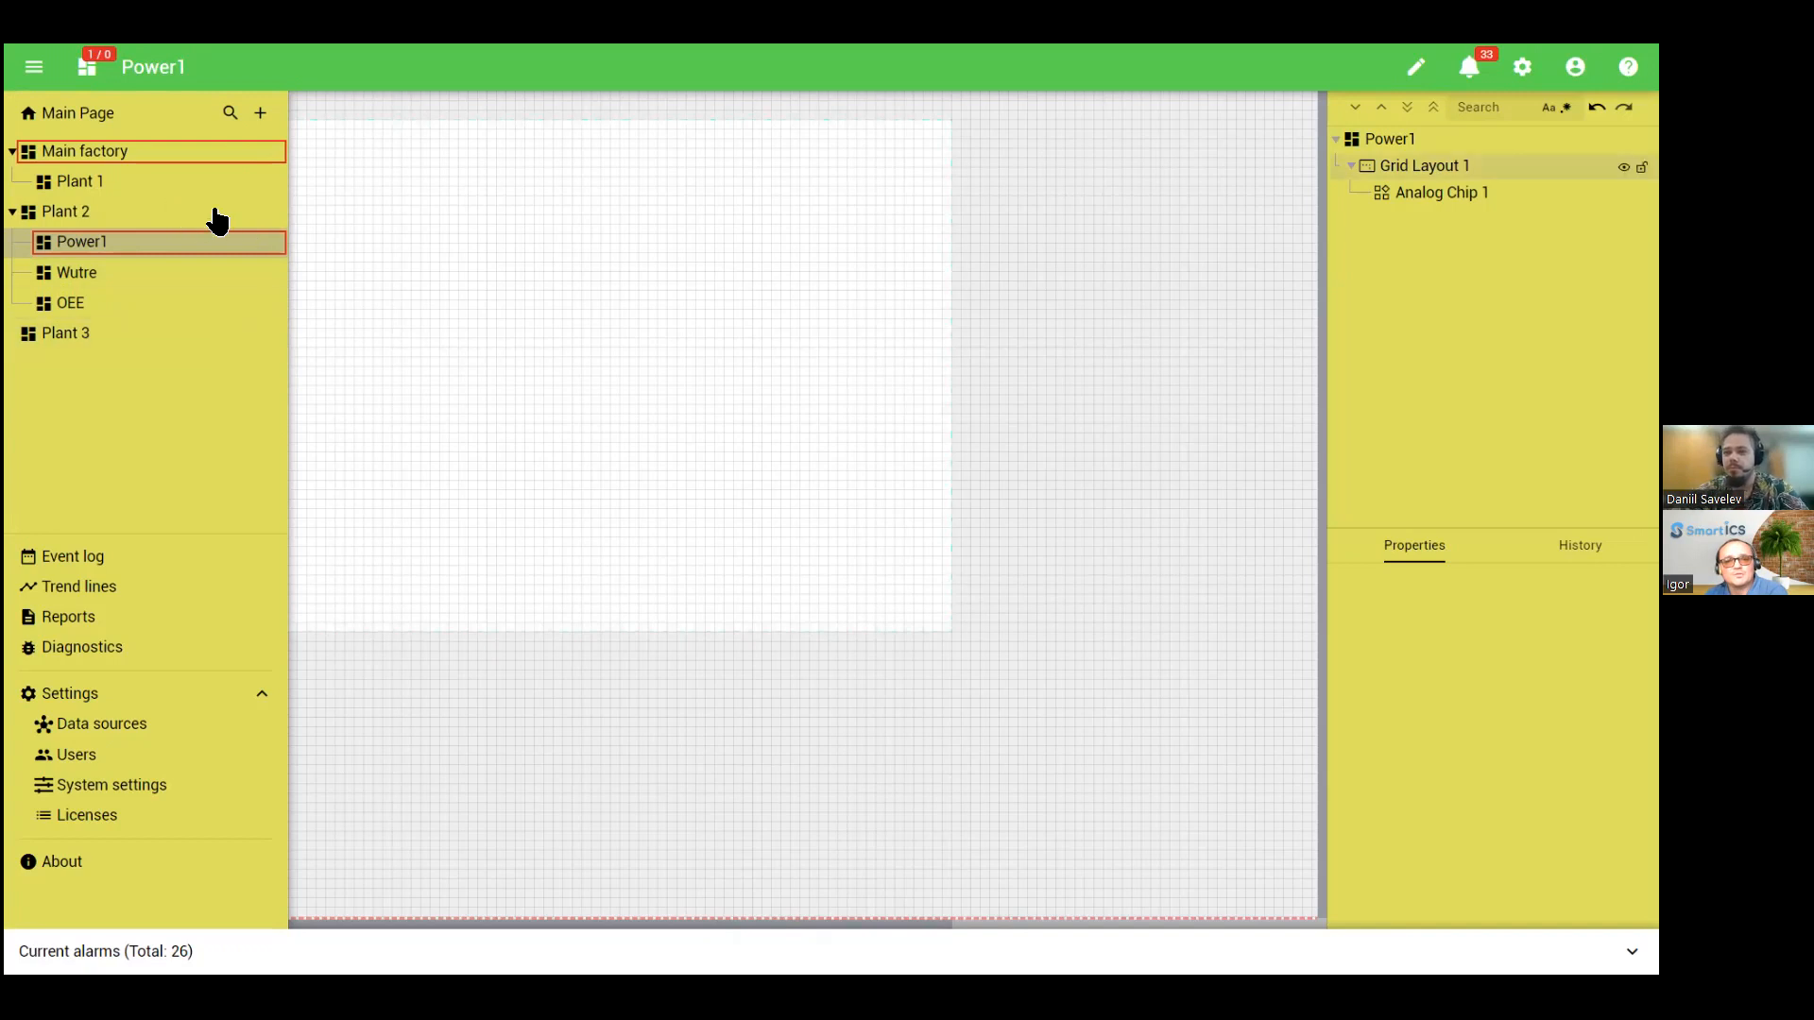
Step: Return to the Main factory page, duplicate the Current chip and place the copy directly below the original
left_click(34, 69)
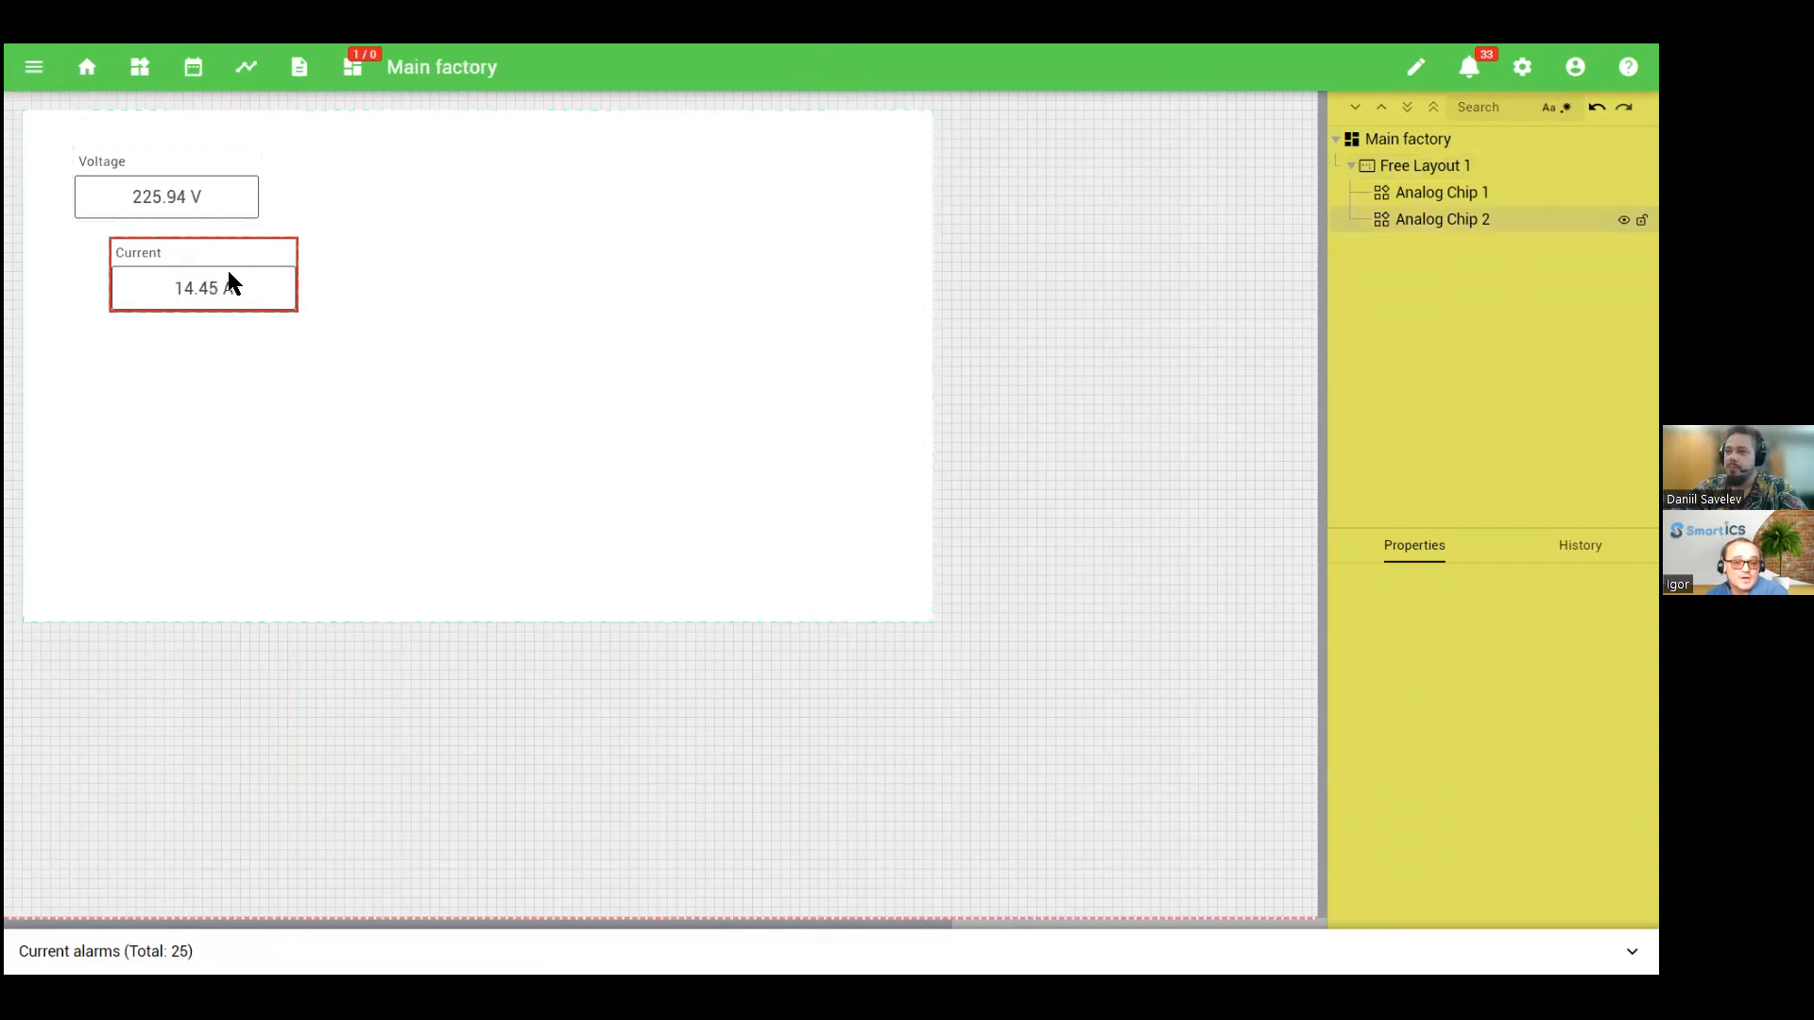
right_click(229, 274)
left_click(302, 297)
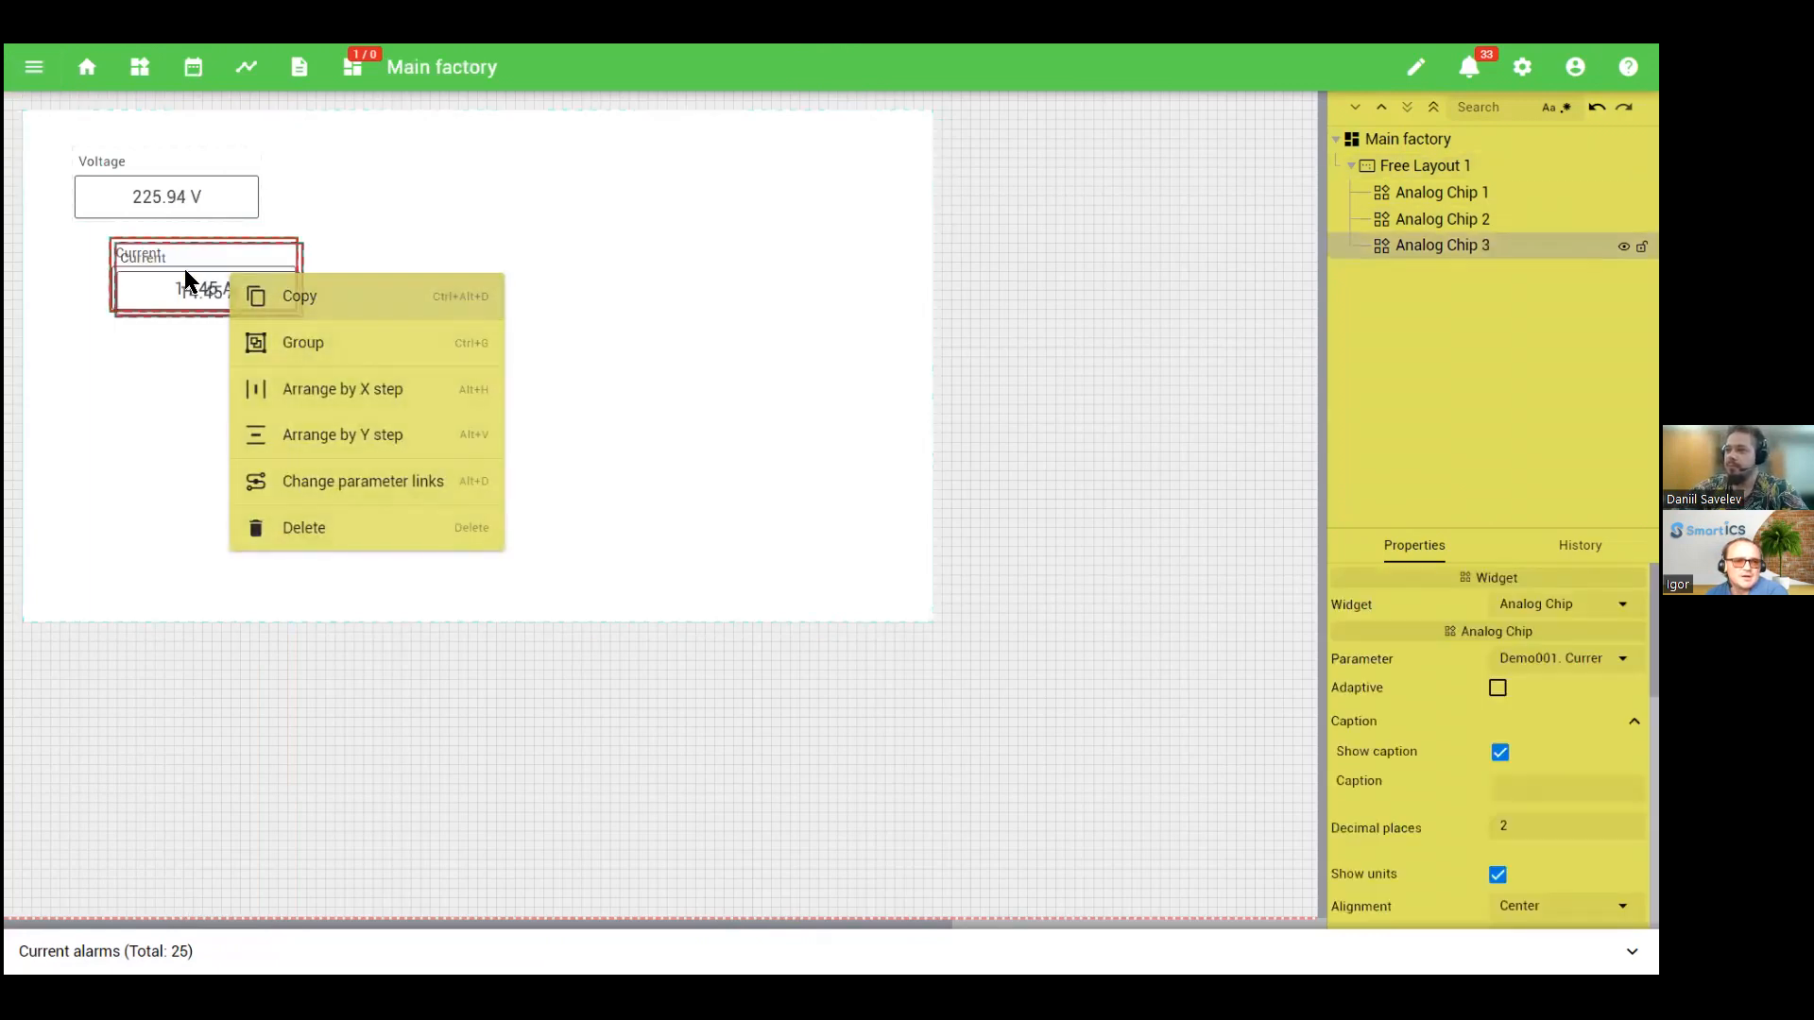
left_click_drag(185, 274, 184, 361)
Step: Change the parameter link of the copied Current chip to Demo001. Temperature
right_click(211, 356)
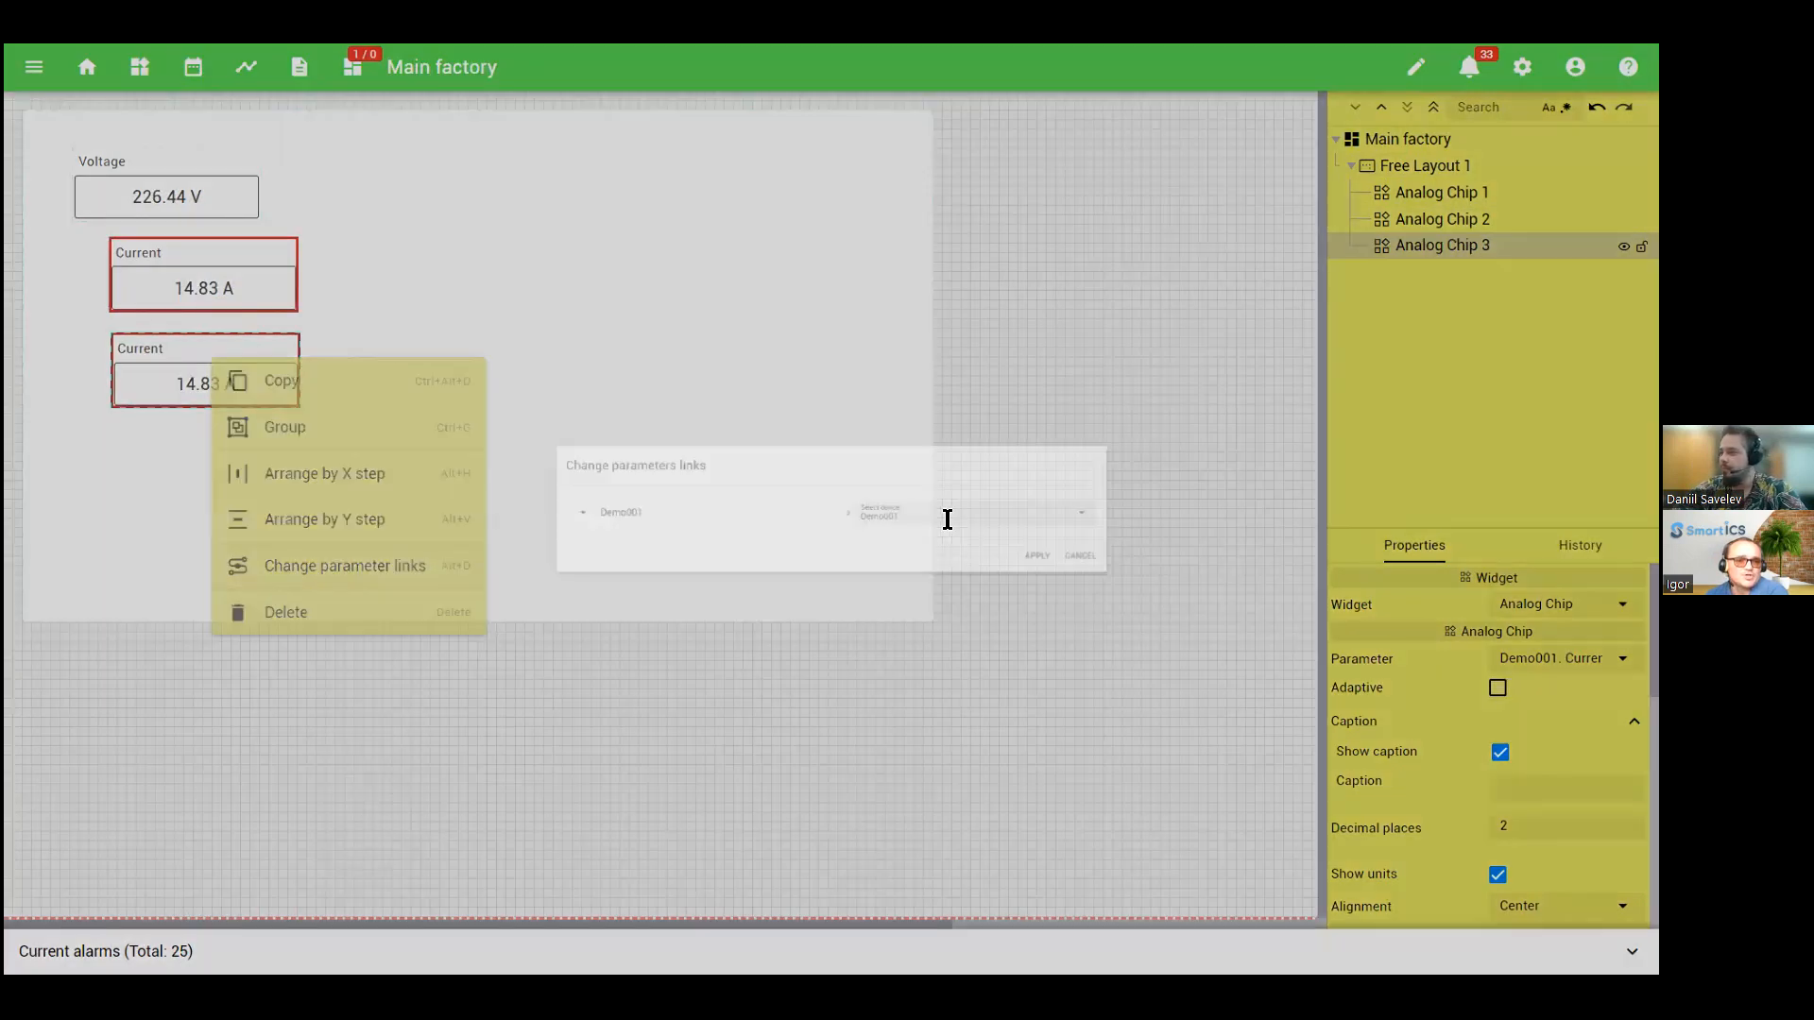
left_click(947, 520)
left_click(672, 518)
left_click(1013, 549)
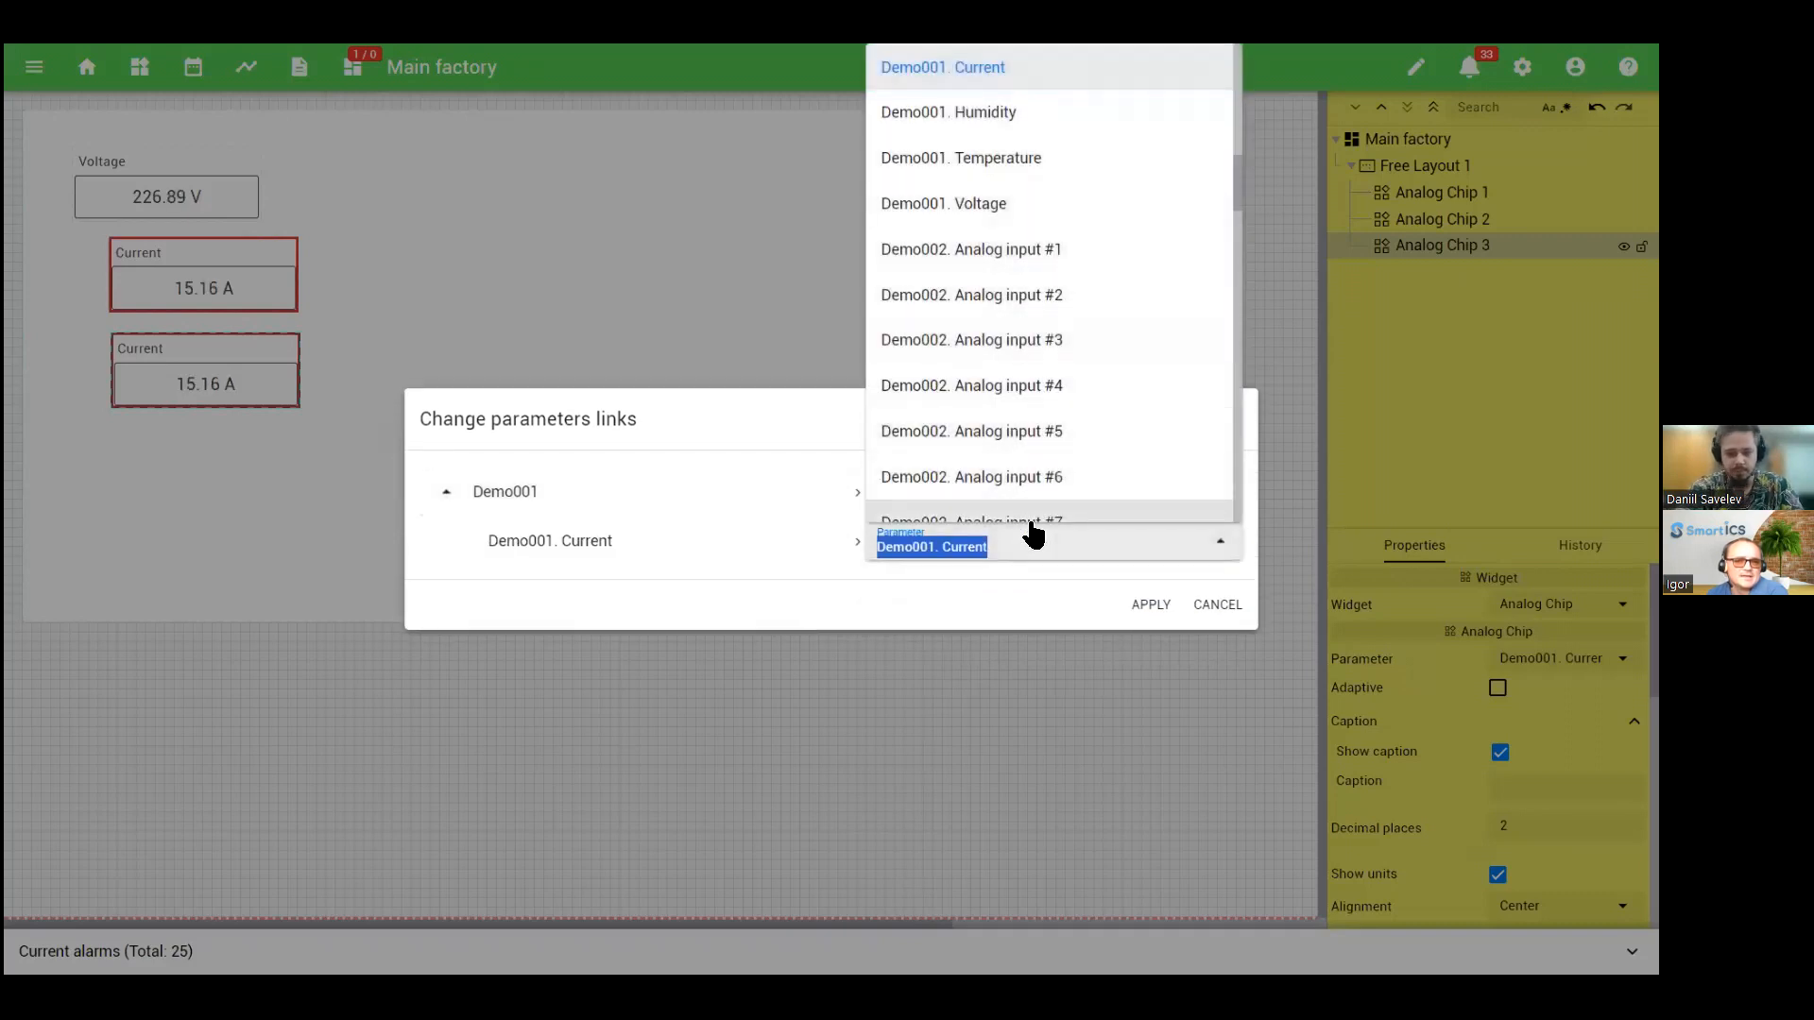
type("Tem")
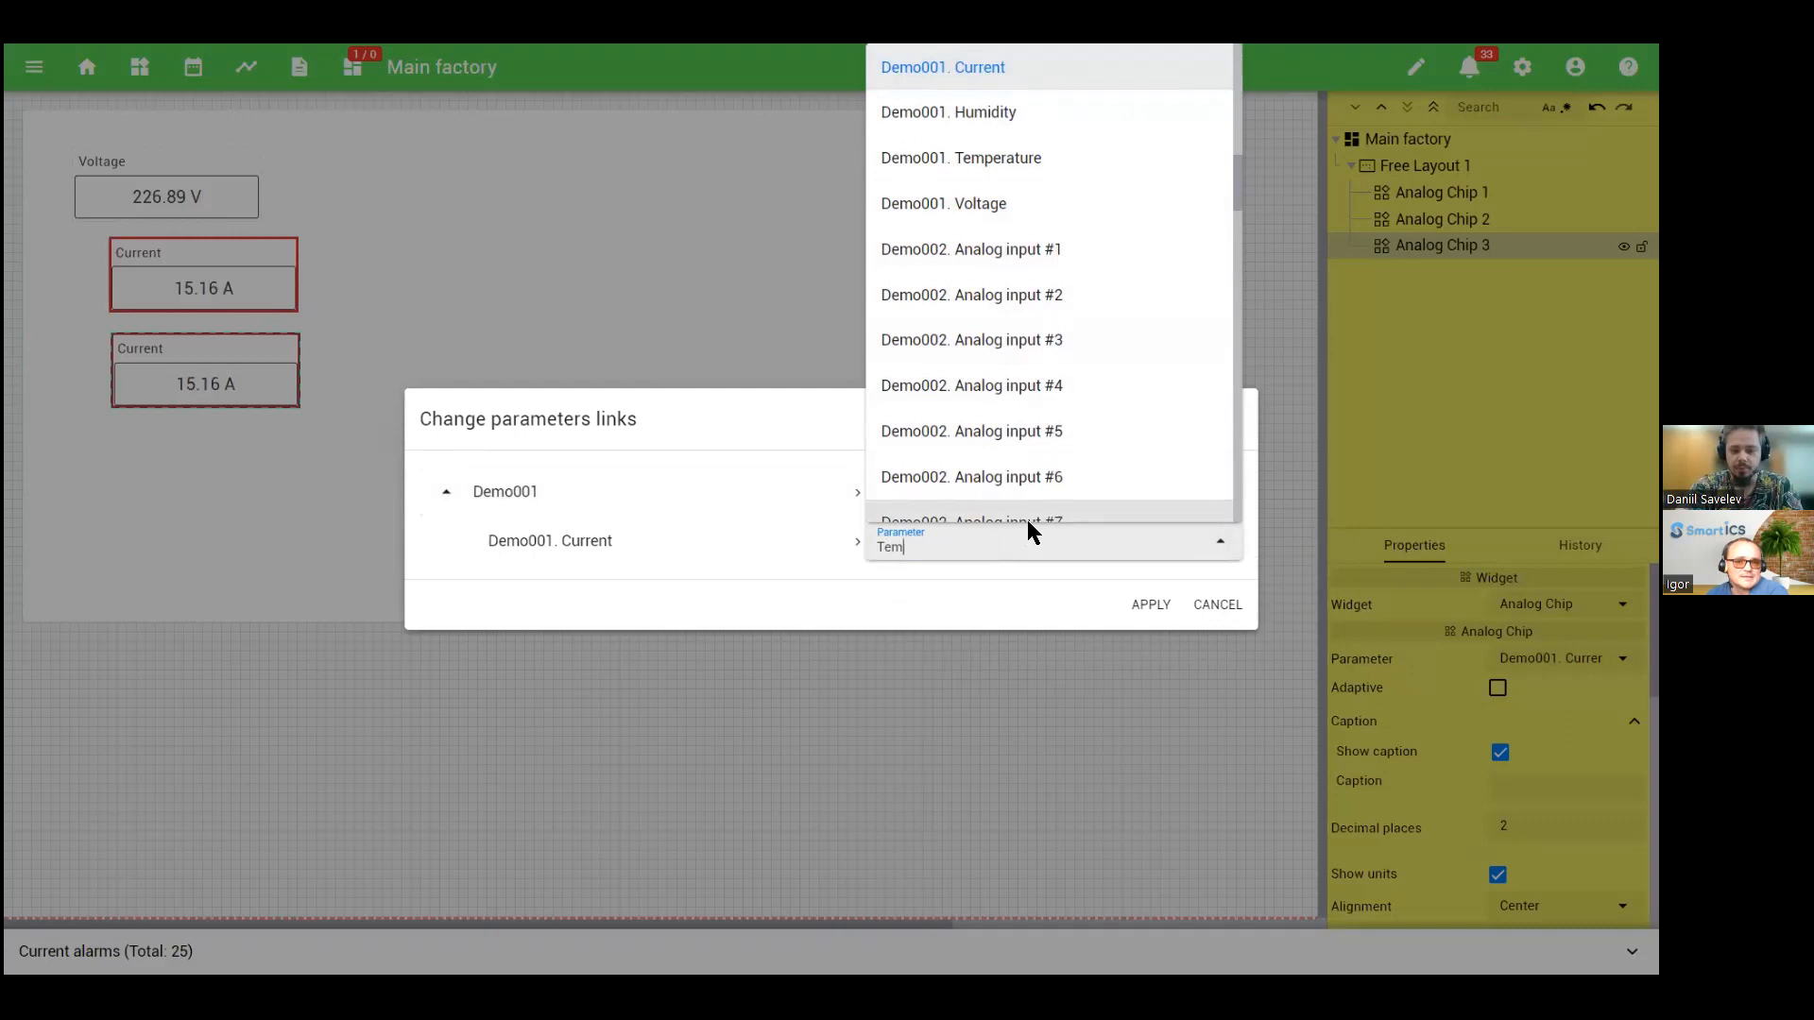
left_click(1028, 596)
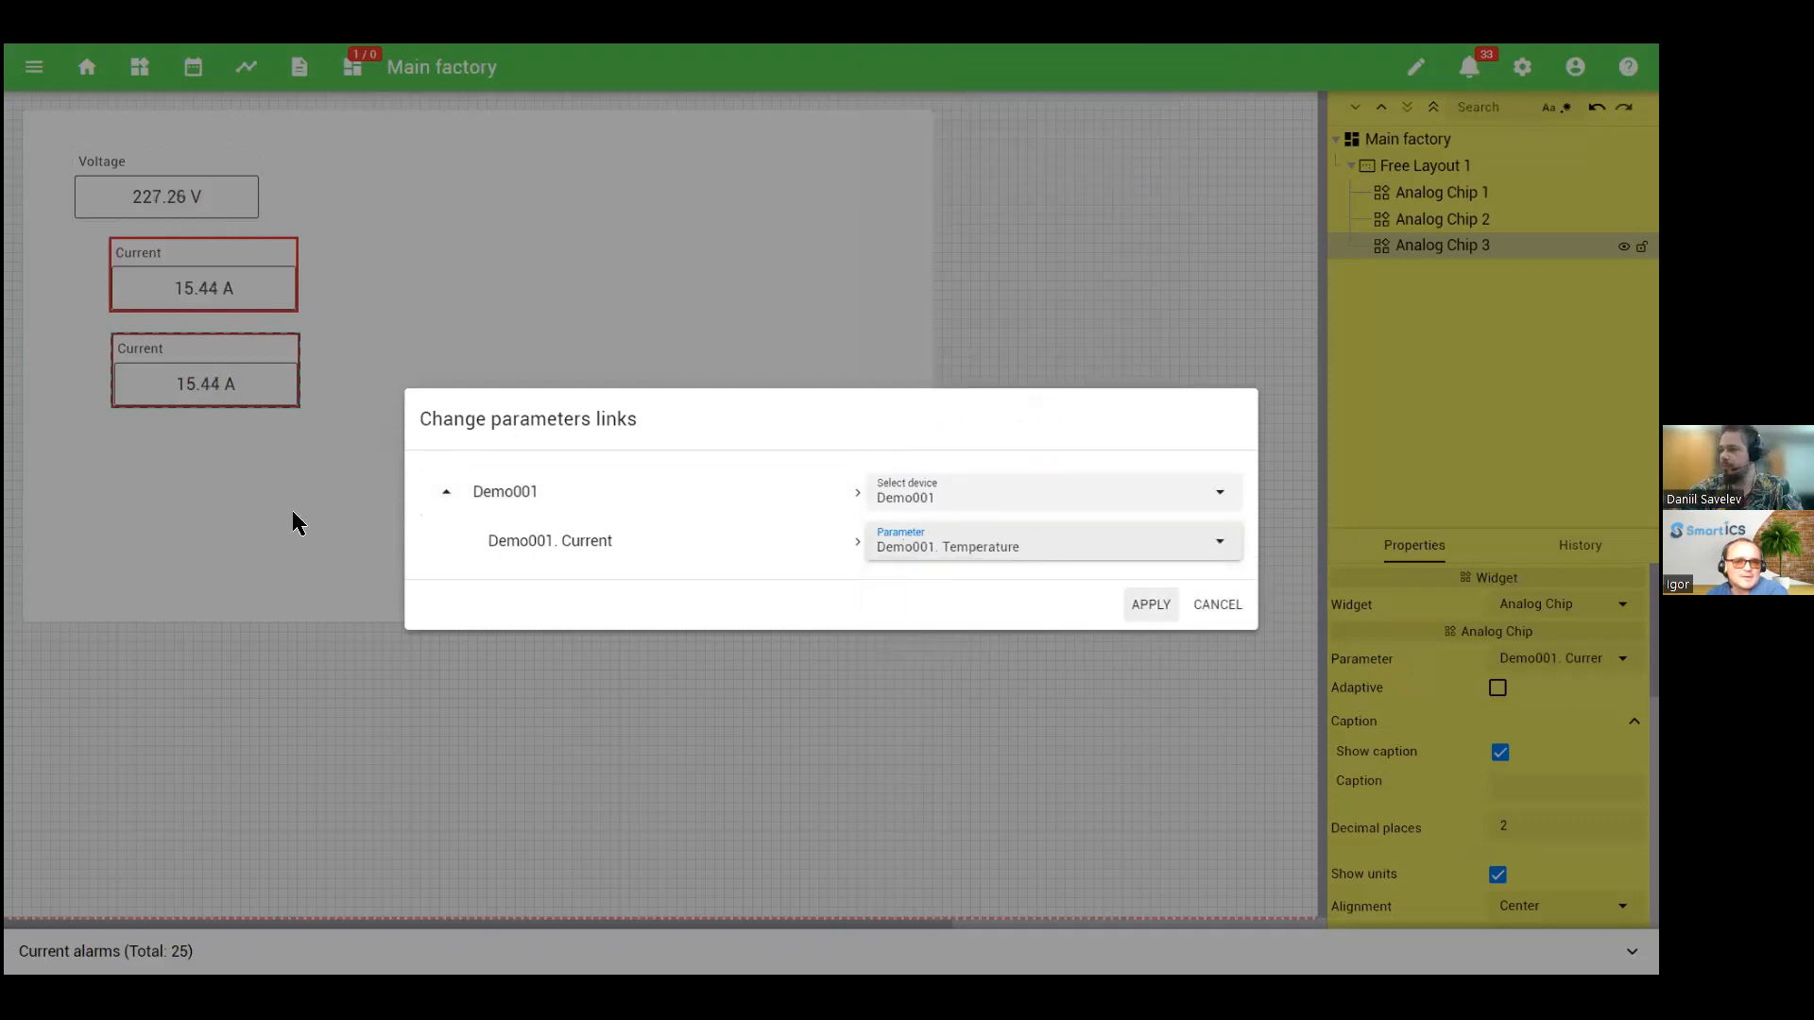
key("Return")
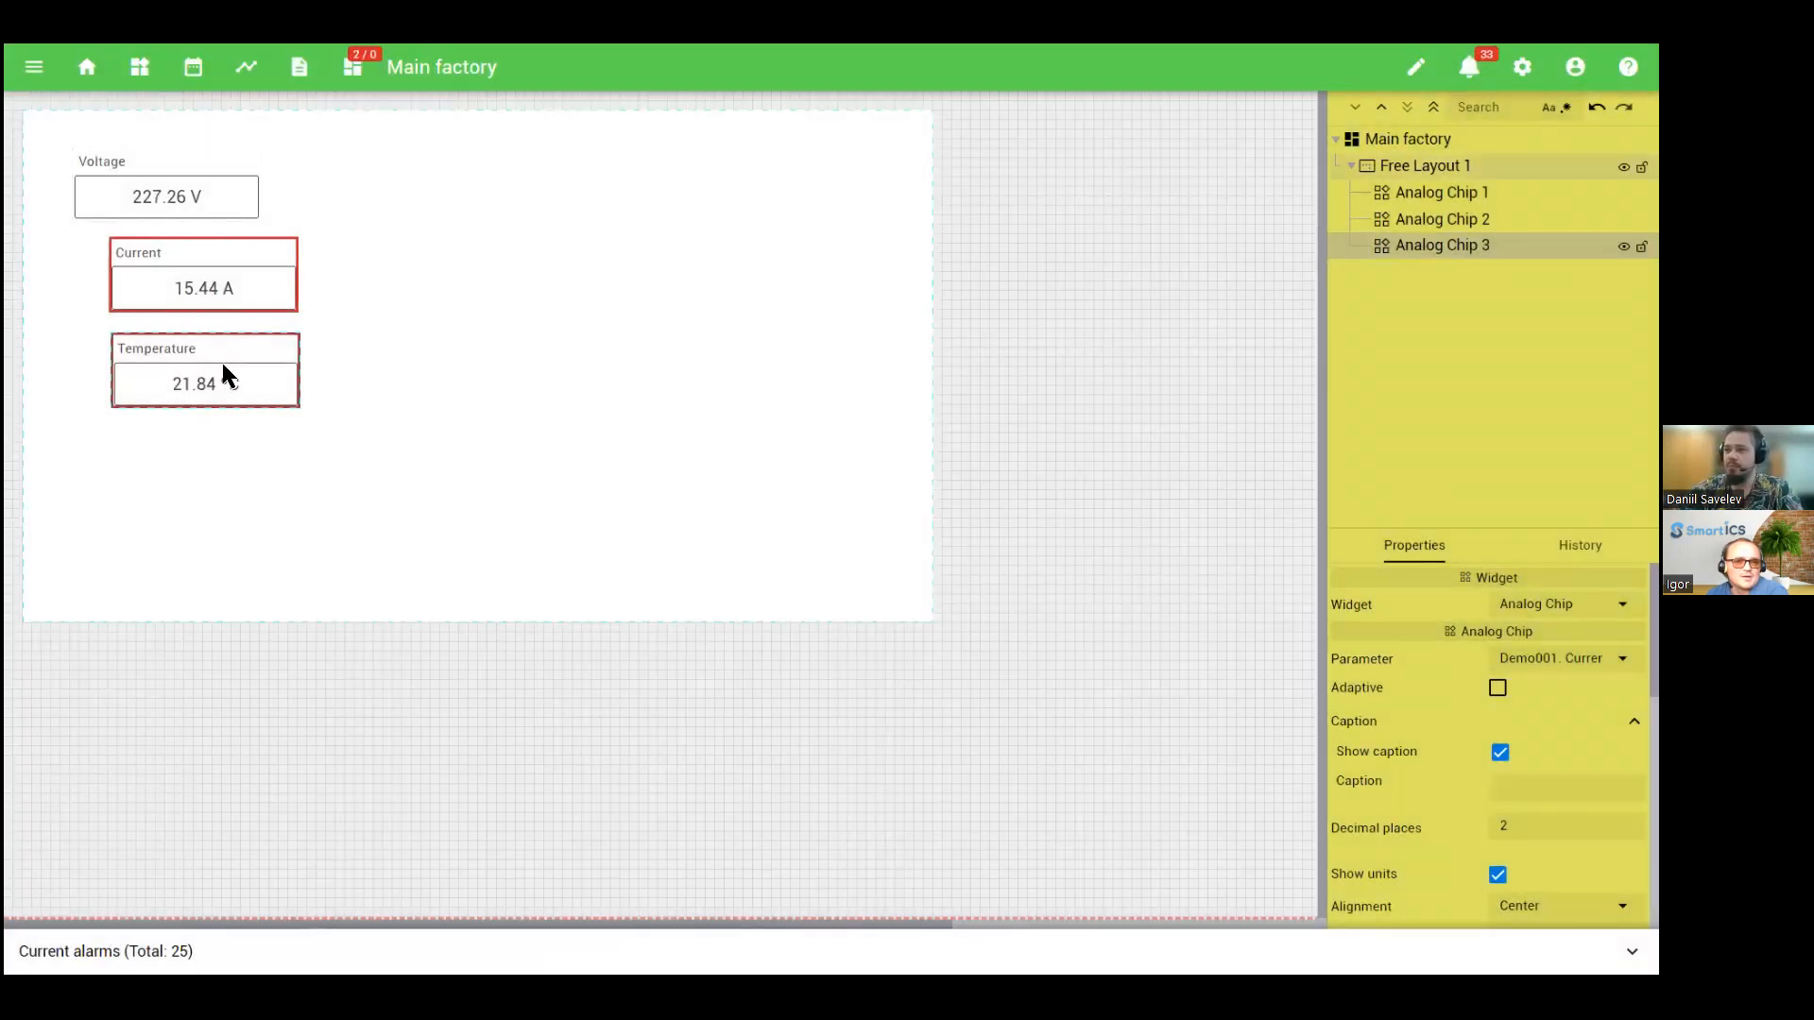
right_click(221, 360)
left_click(178, 204)
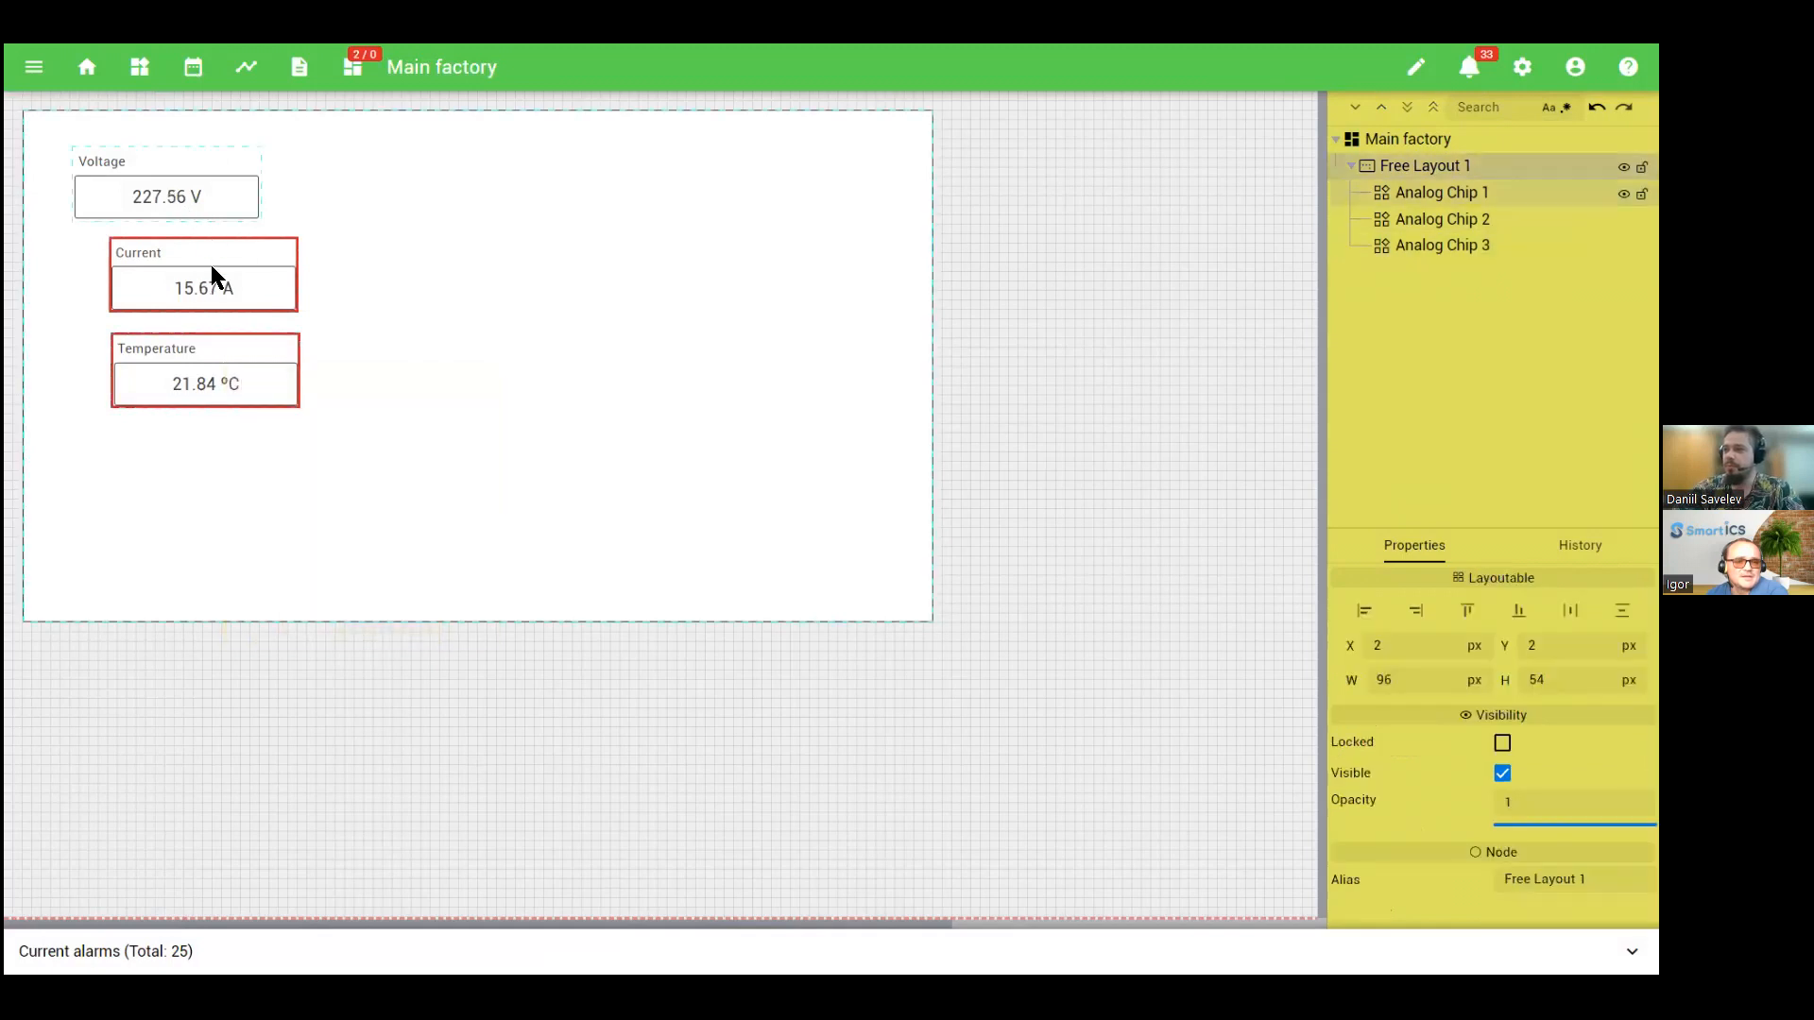
left_click(224, 365, "shift")
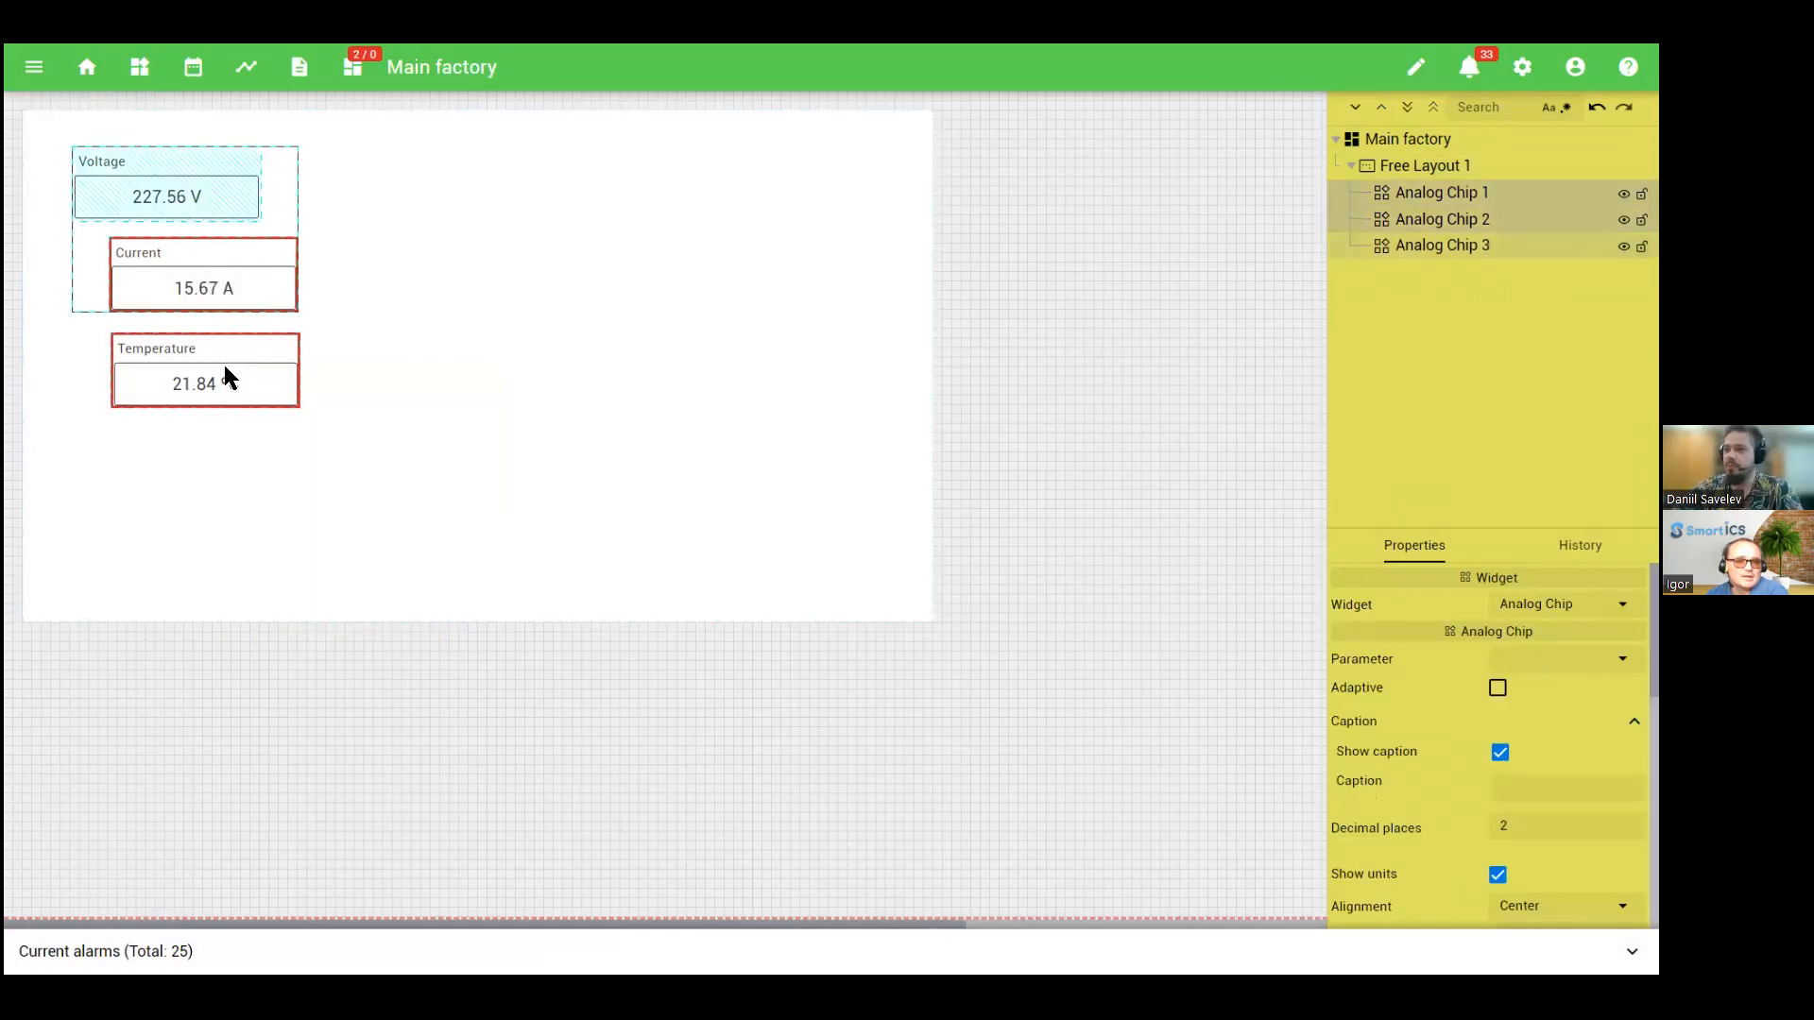
Step: Duplicate the Temperature chip and place the copy just below the original
left_click(286, 392)
right_click(228, 369)
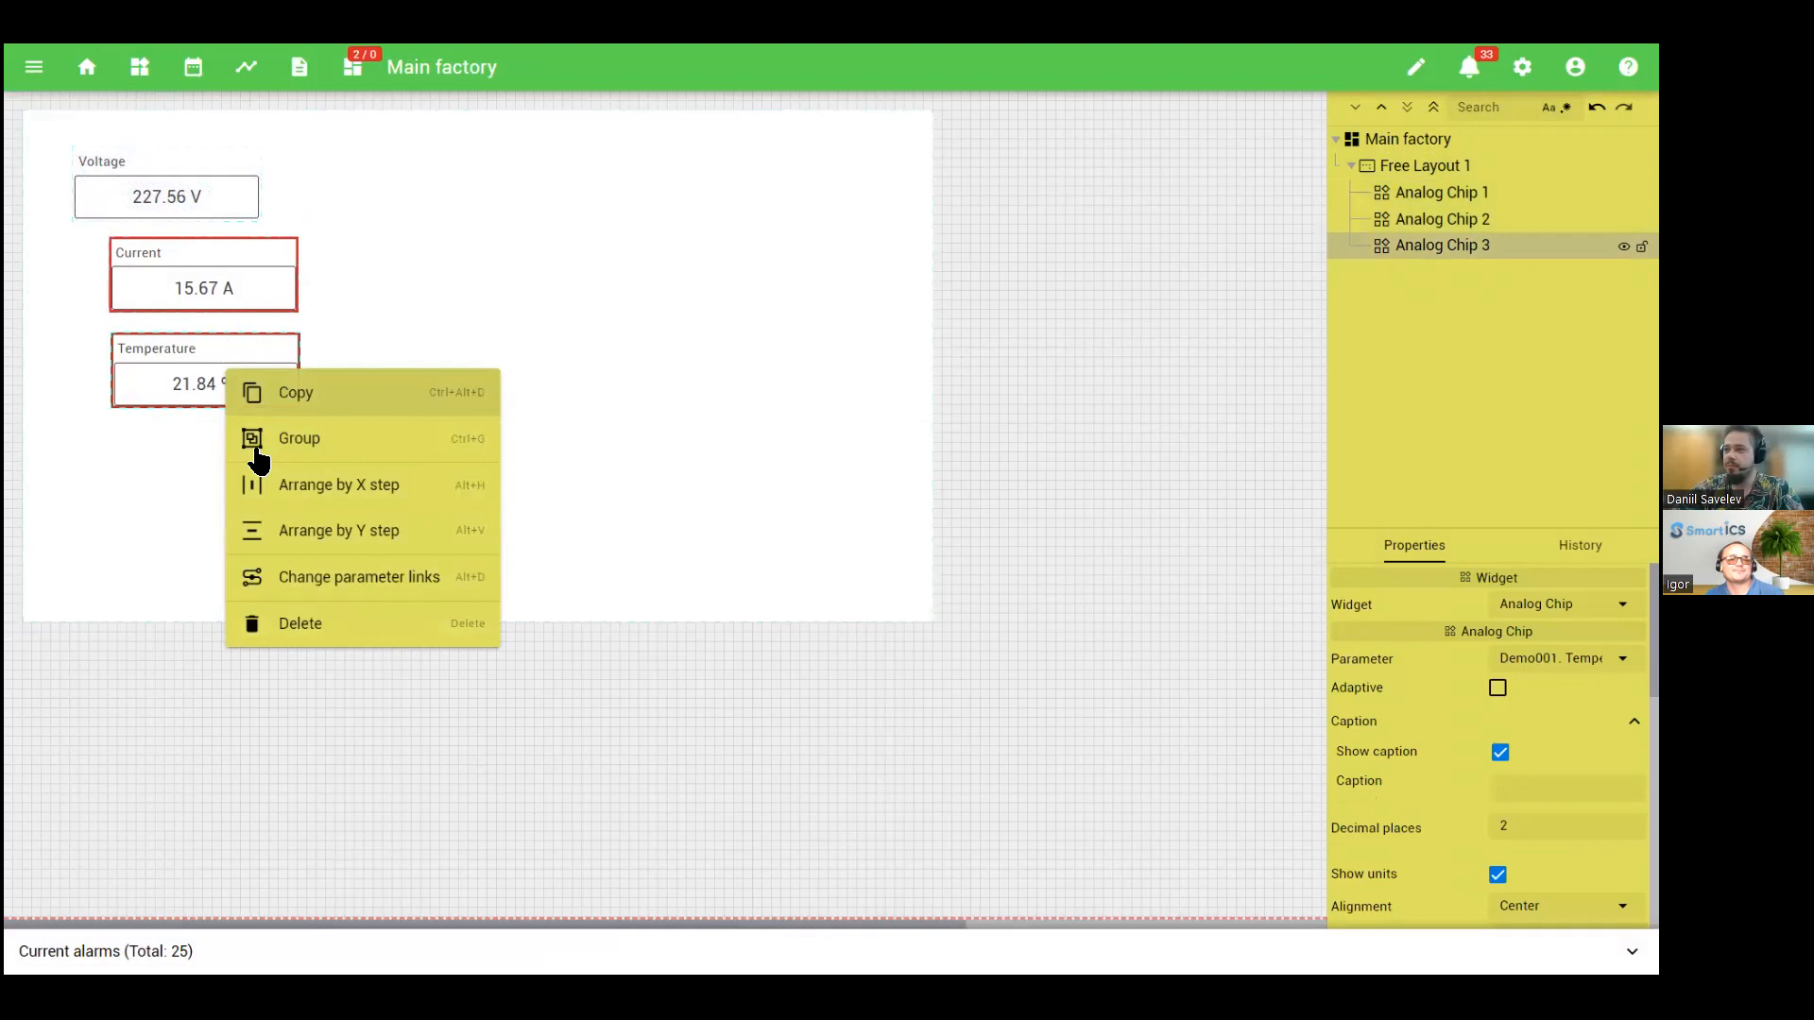
left_click(279, 388)
left_click_drag(190, 368, 199, 449)
Step: Change the parameter link of the copied Temperature chip to Demo001. Humidity
right_click(200, 450)
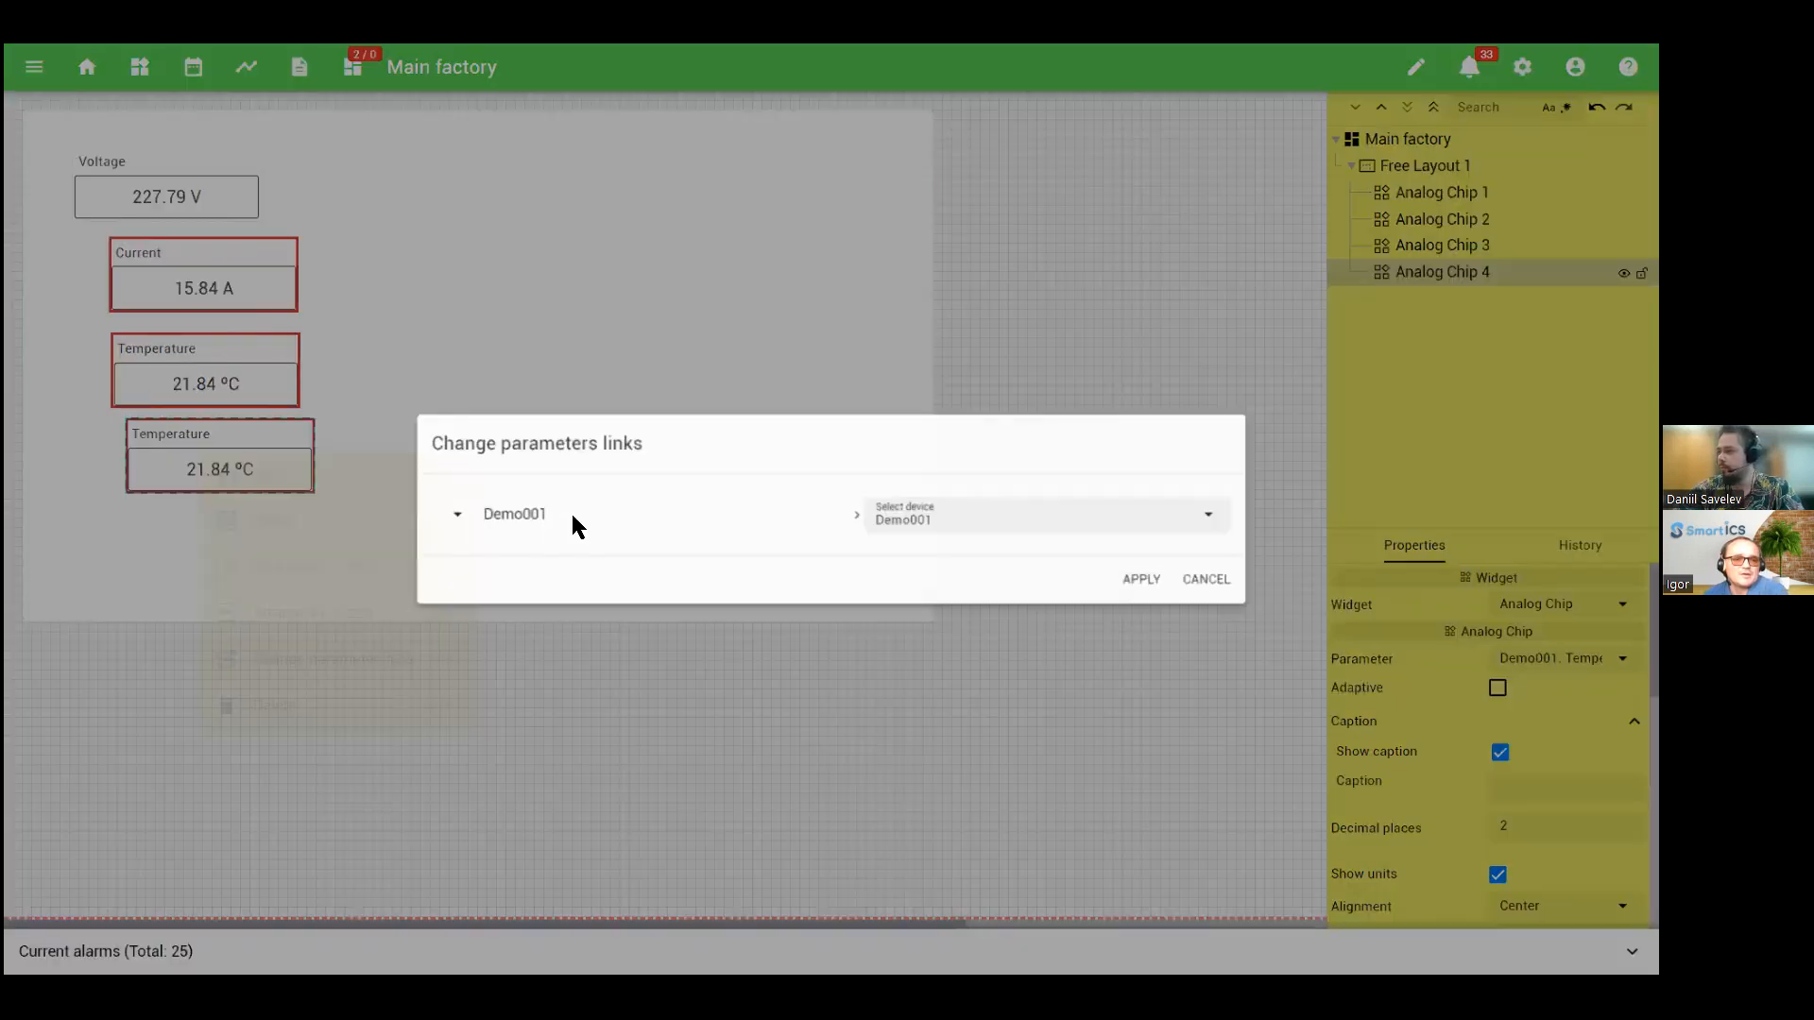
left_click(1004, 543)
left_click(1003, 544)
scroll(1004, 243, "up", 3)
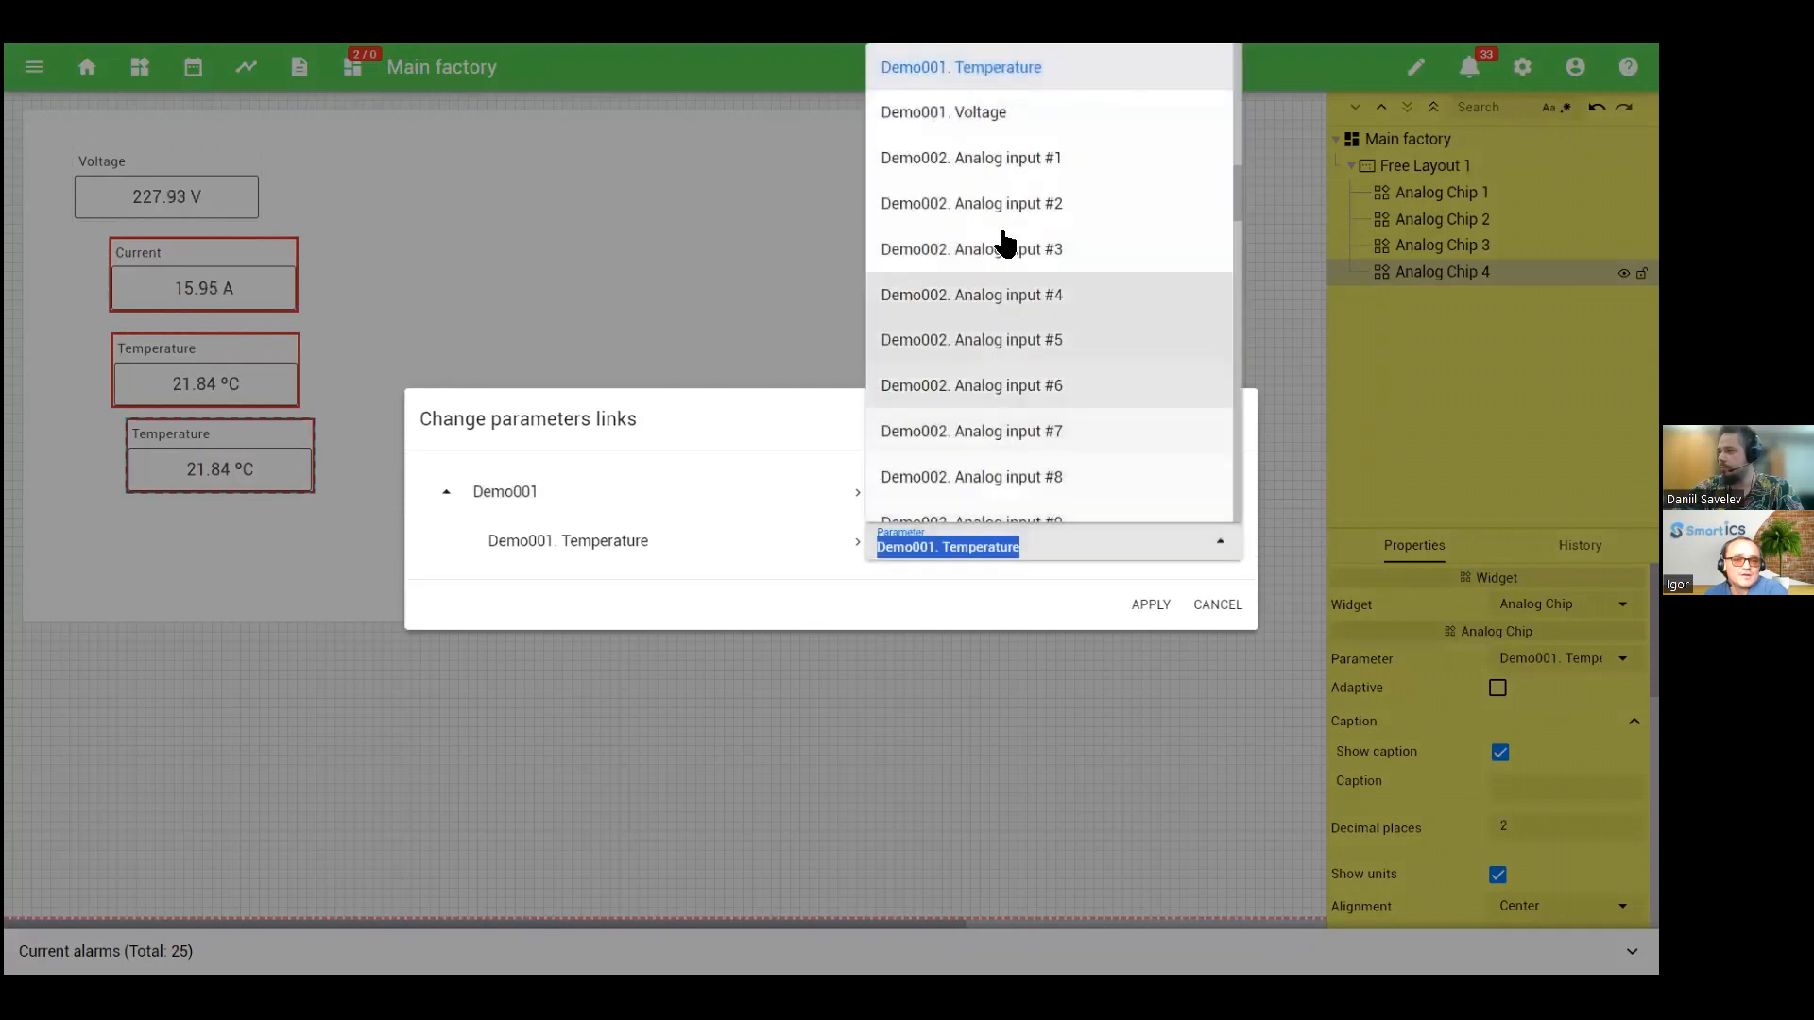
left_click(1181, 612)
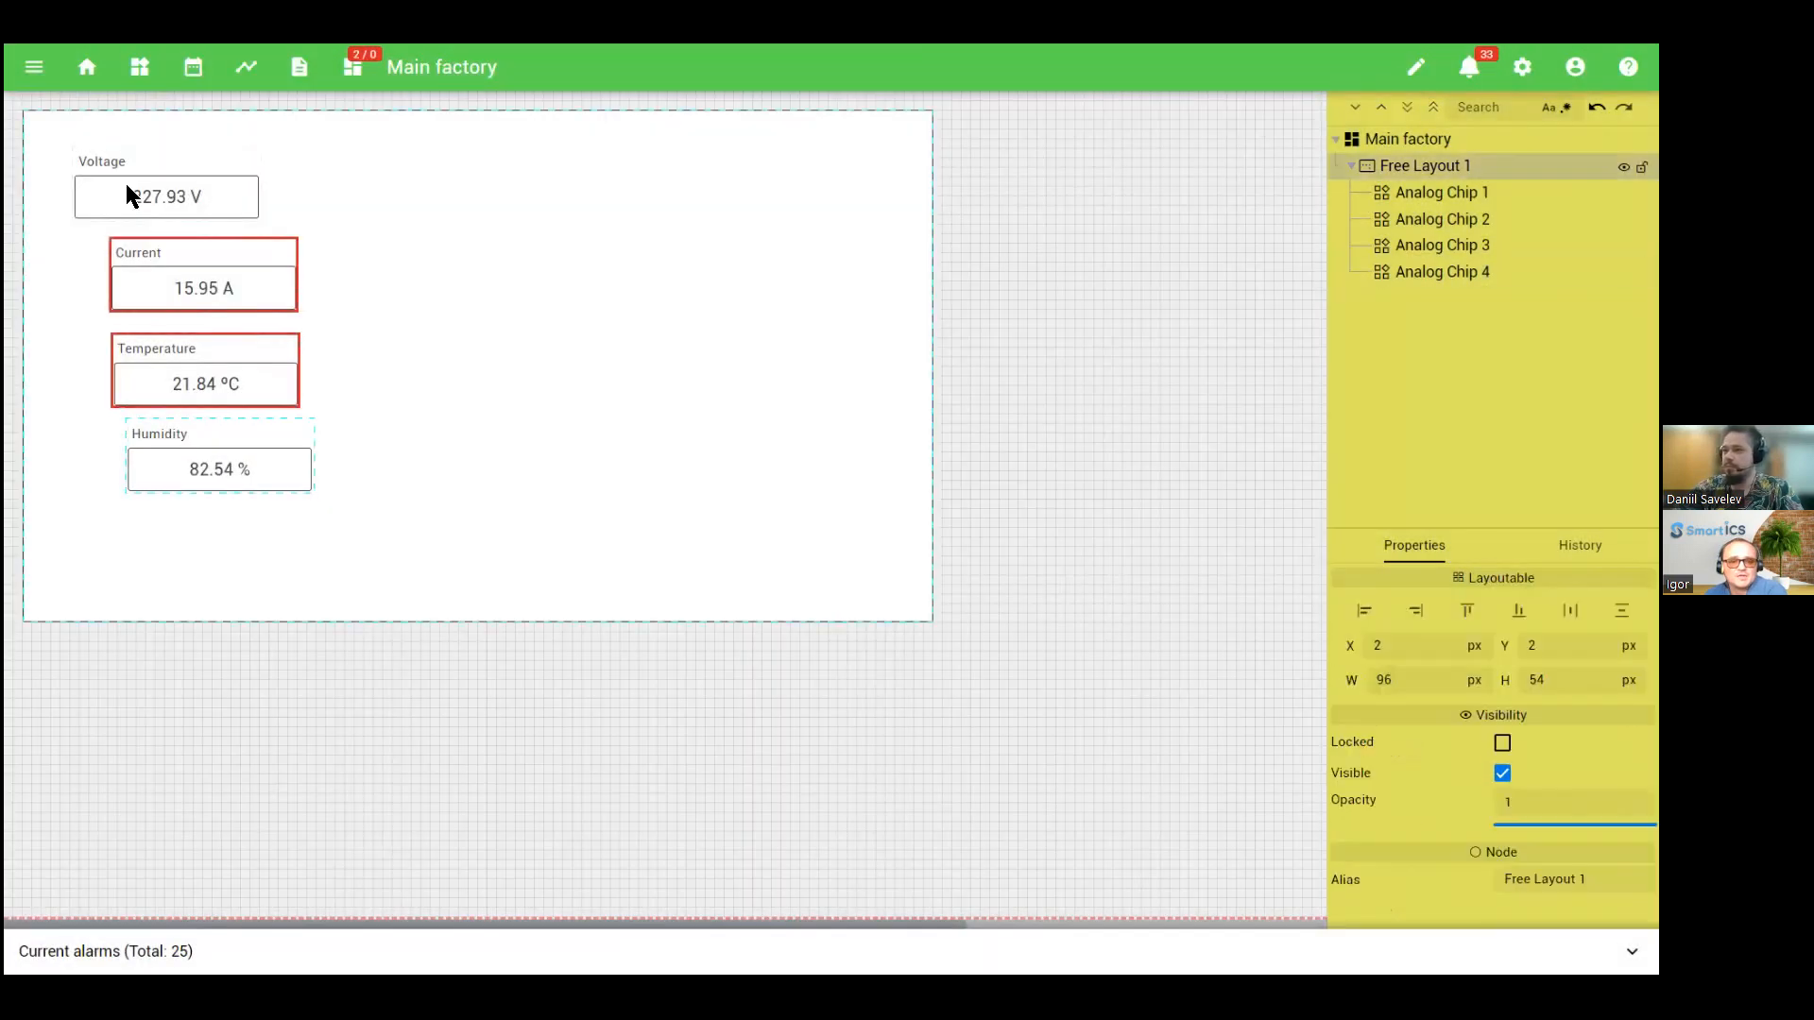
Step: Group the Voltage, Current, Temperature and Humidity chips and align them by their left edges
left_click(127, 188)
left_click(197, 270, "ctrl")
left_click(221, 364, "ctrl")
left_click(229, 459, "ctrl")
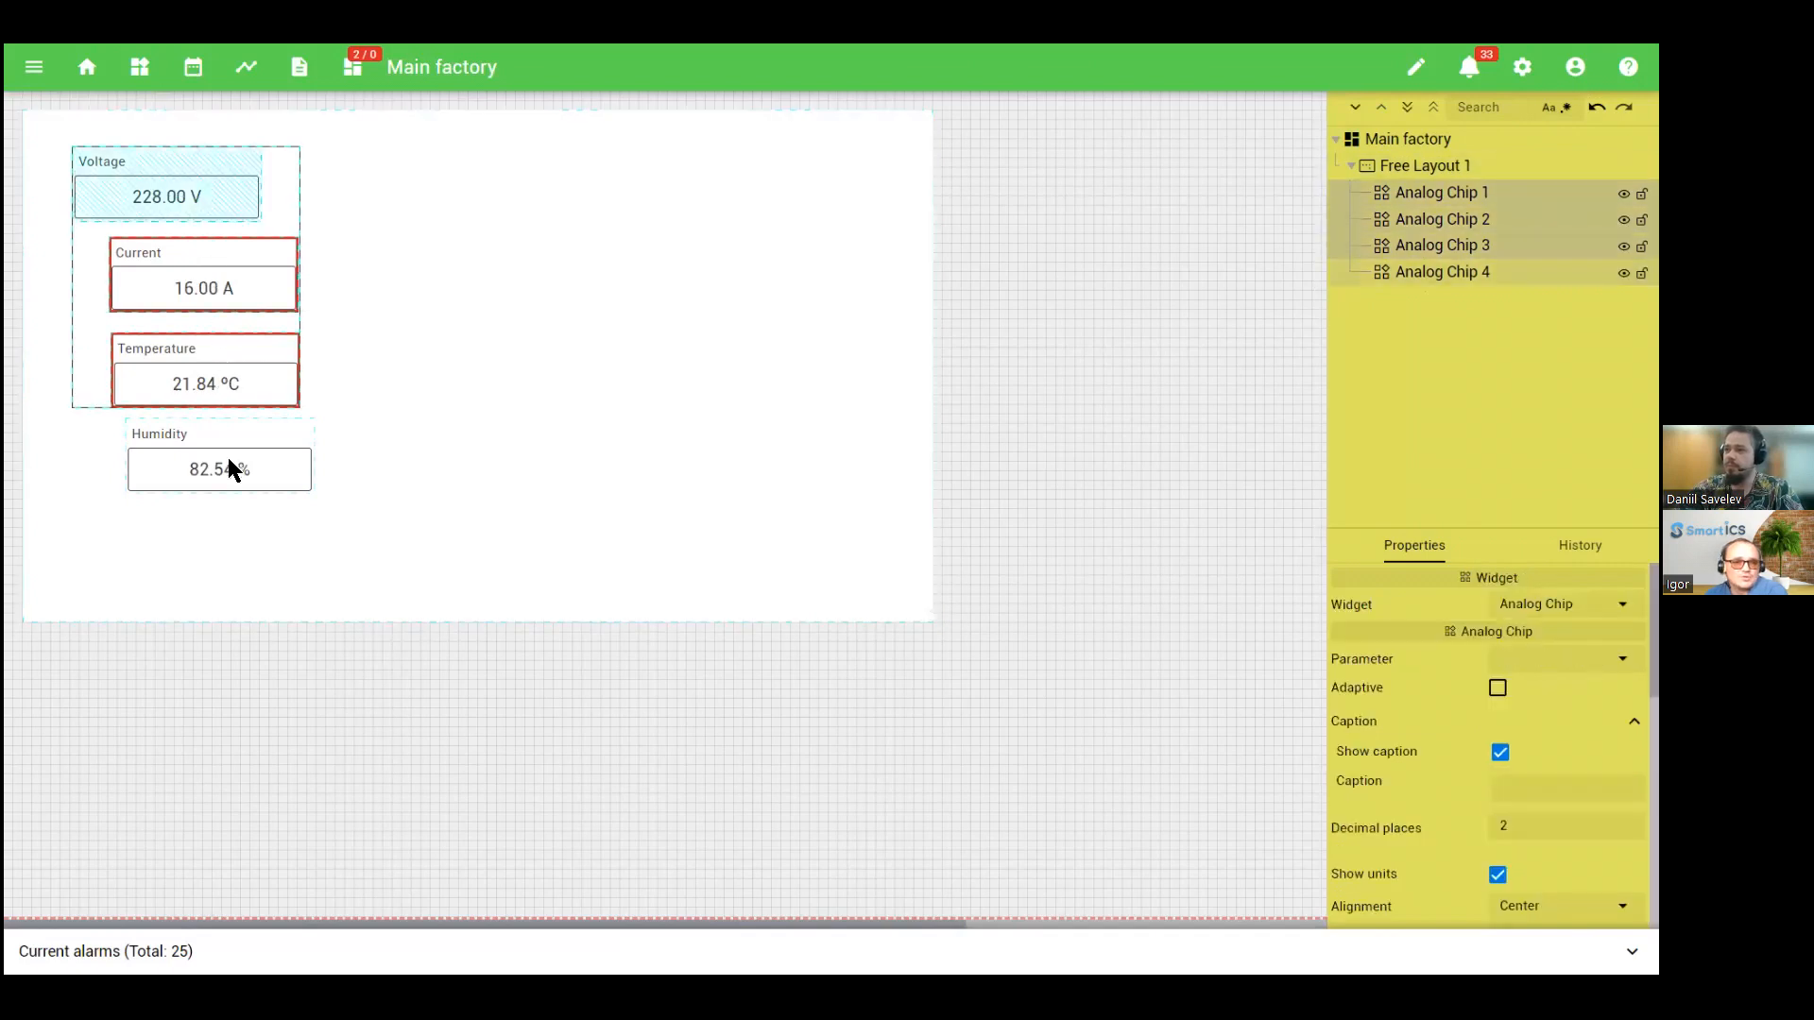
right_click(218, 459)
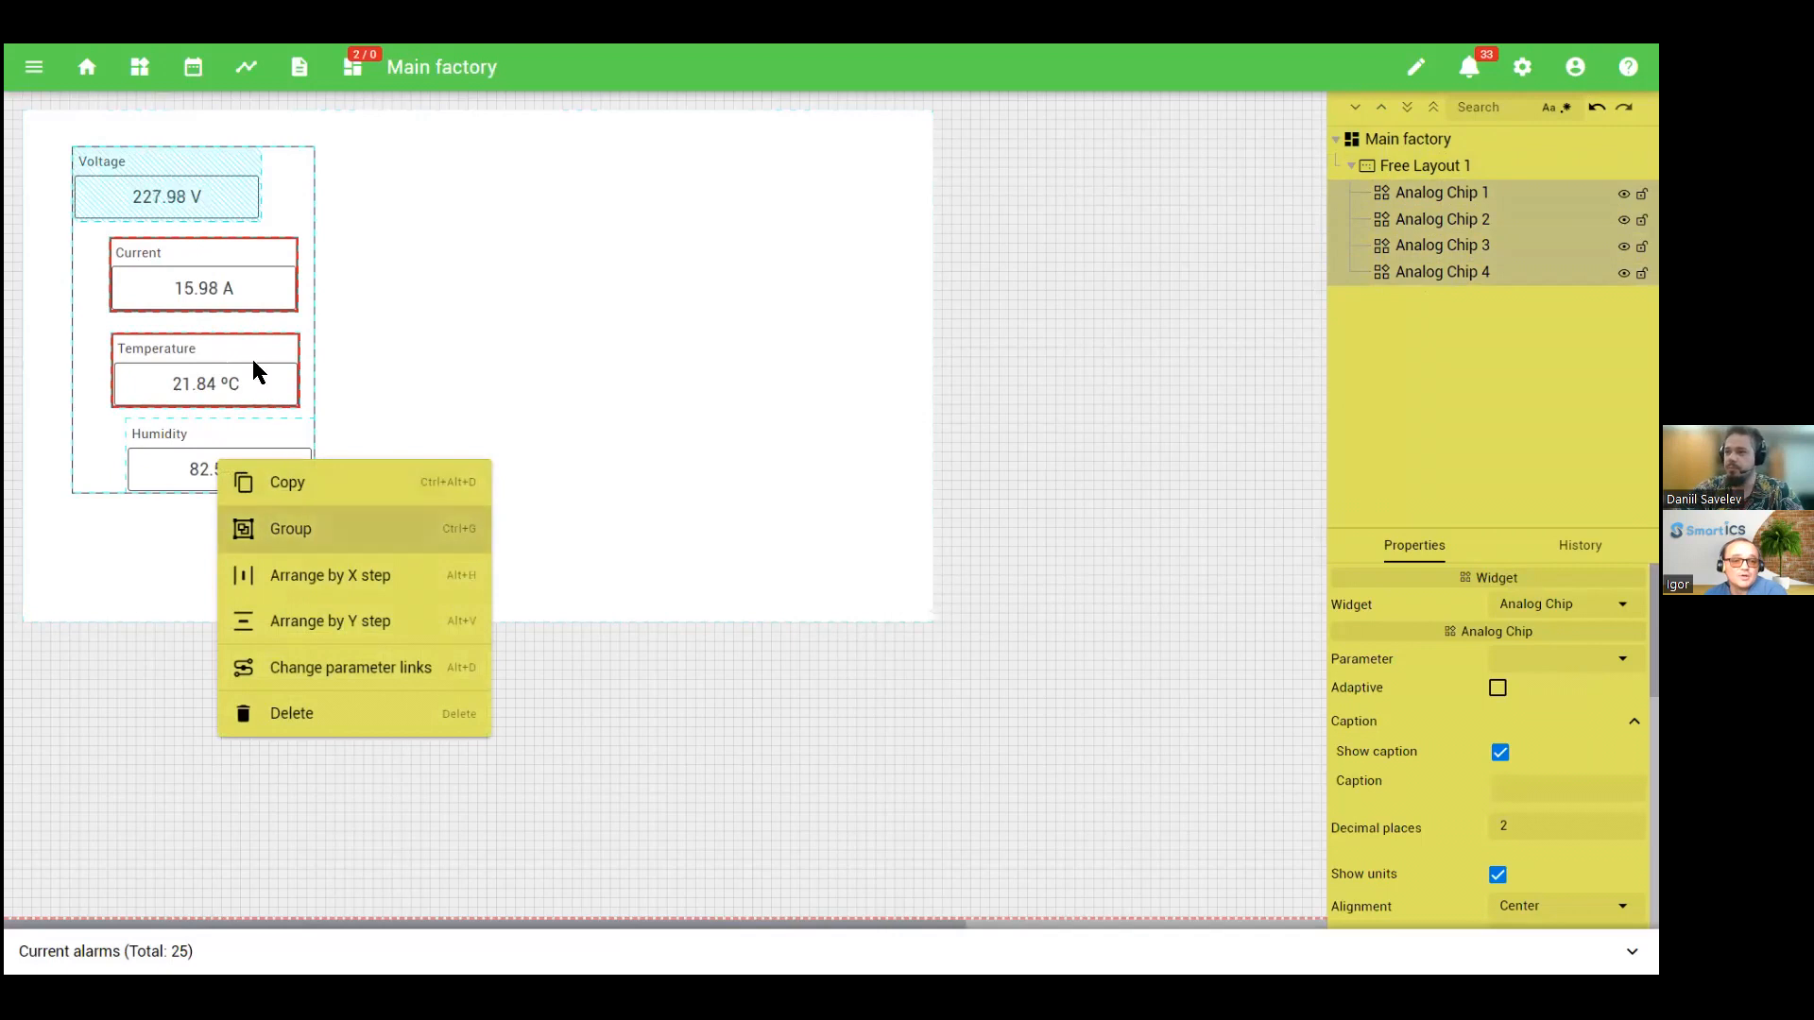
key("ctrl+g")
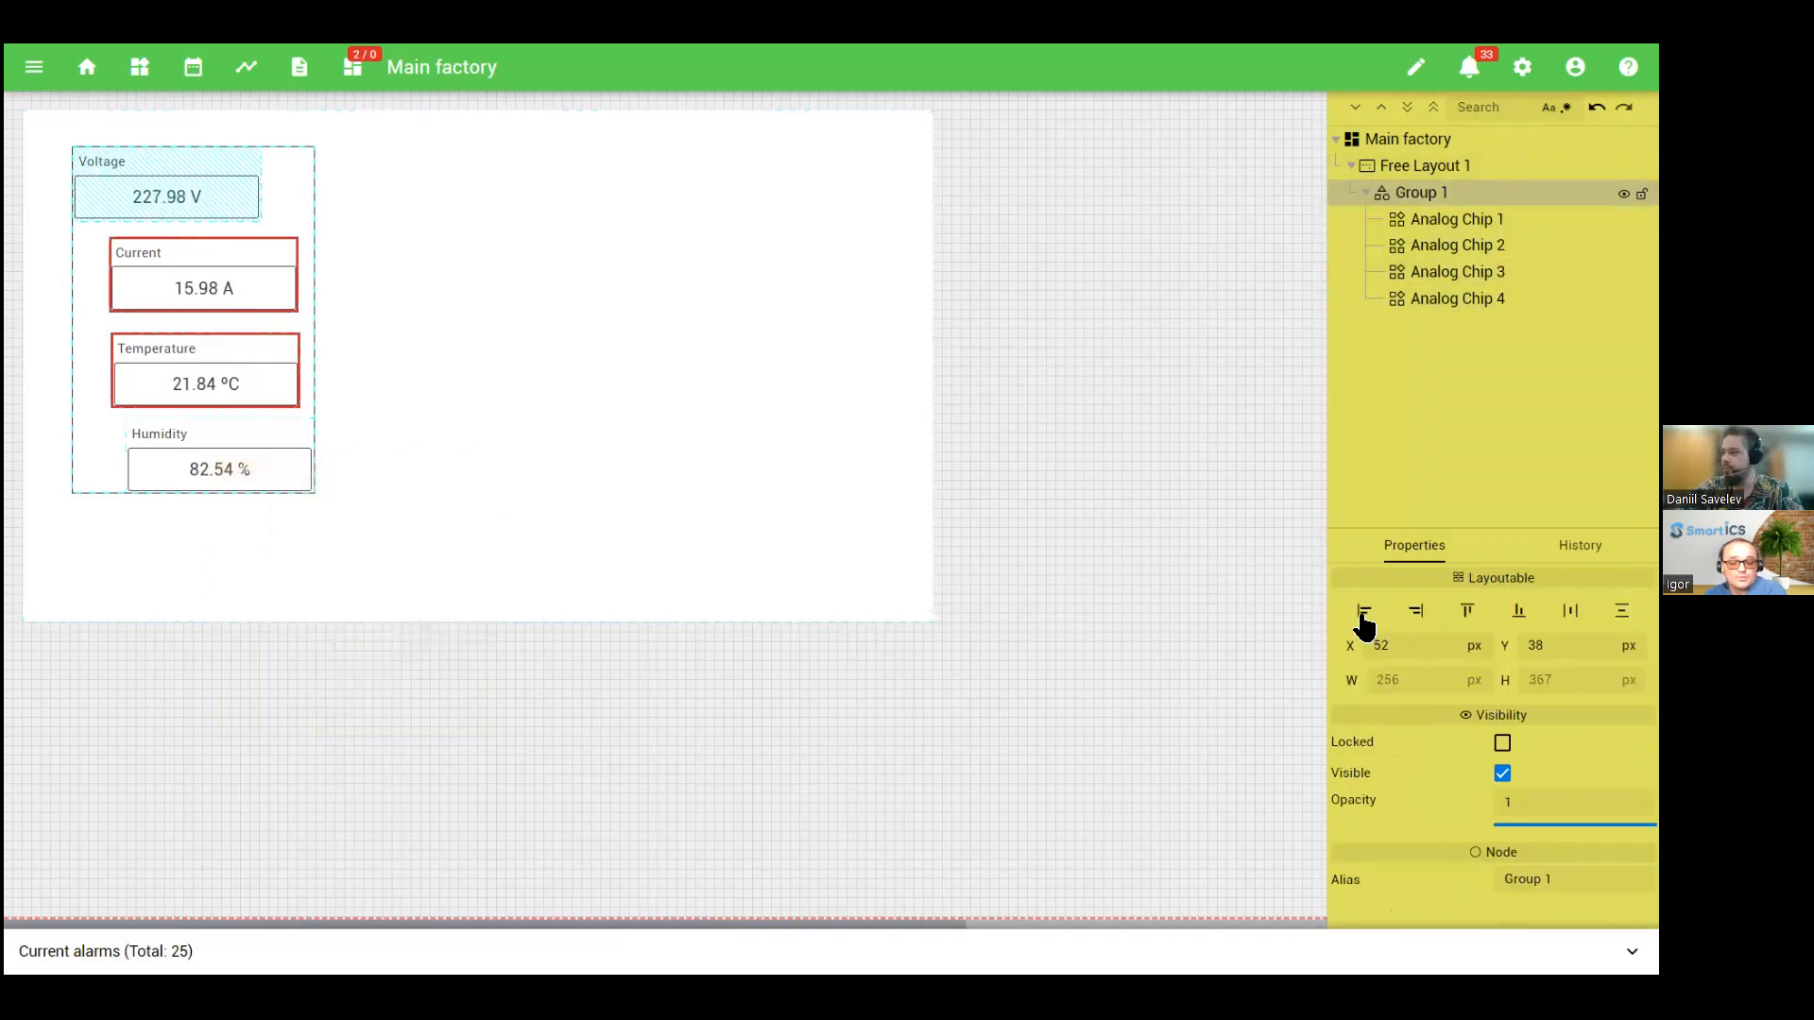
key("alt+j")
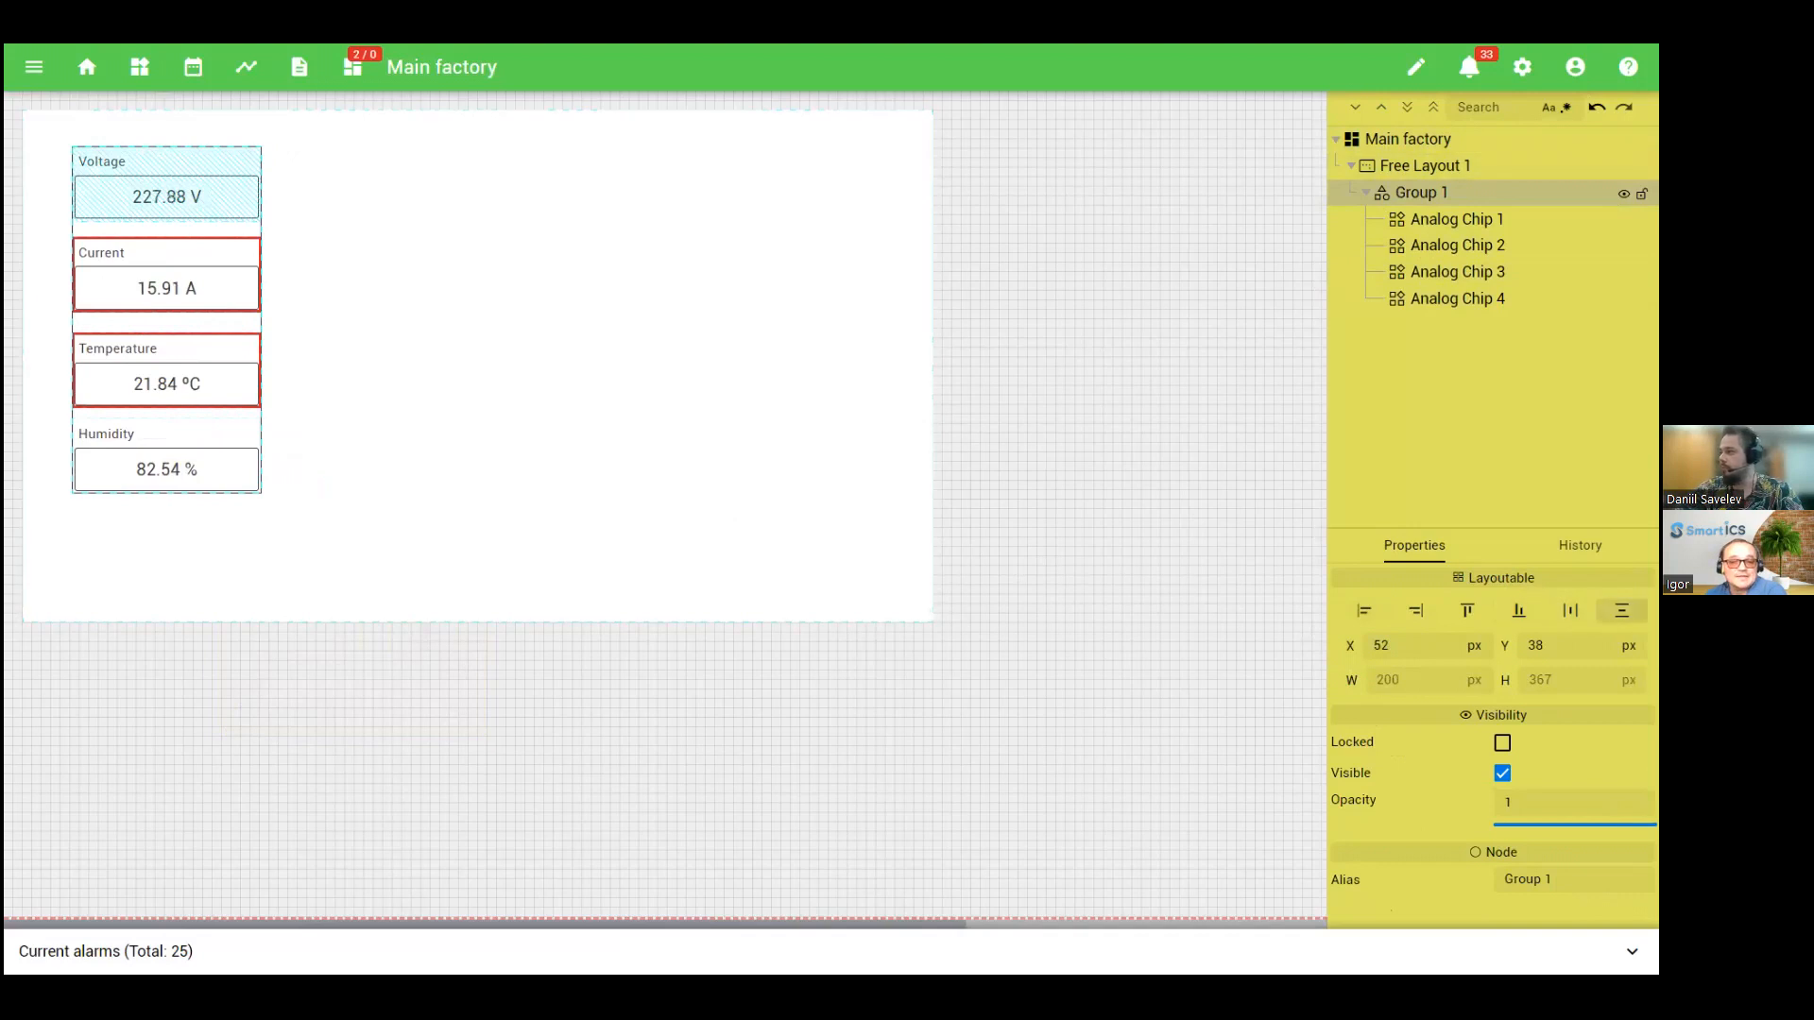
Step: Arrange the grouped analog chips vertically with a Y step of 110 px
type("110")
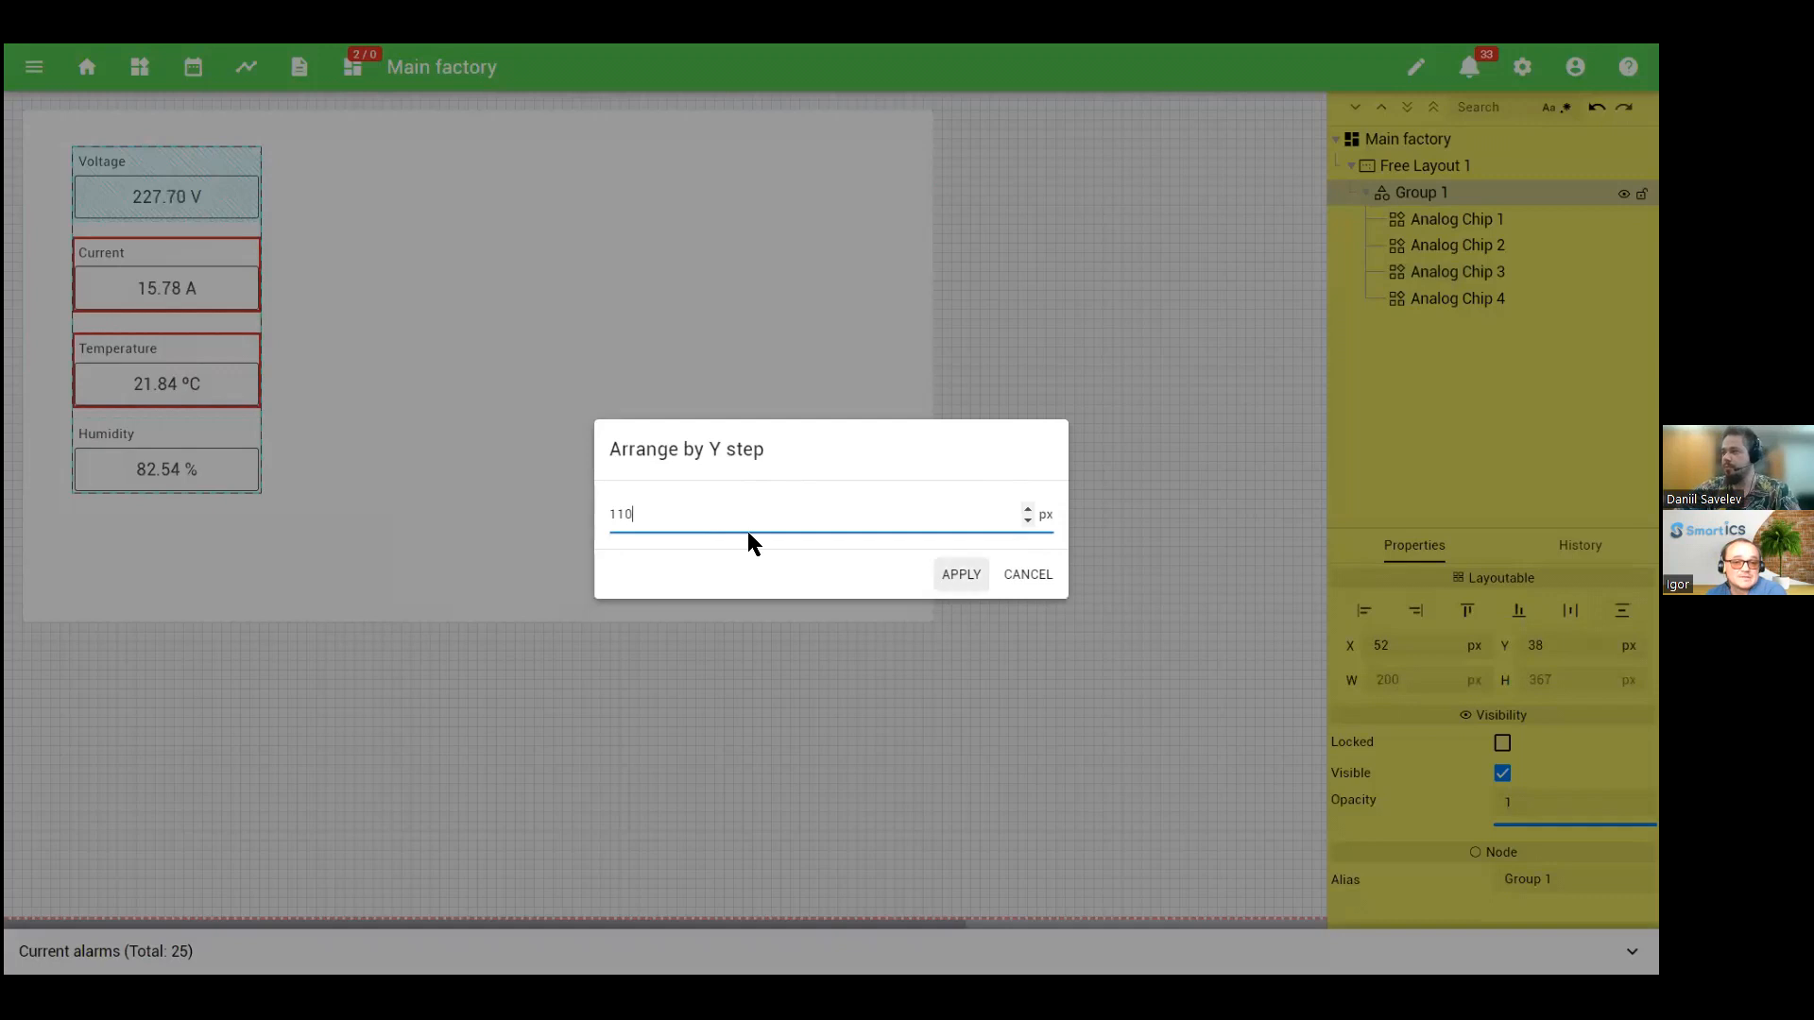
key("Return")
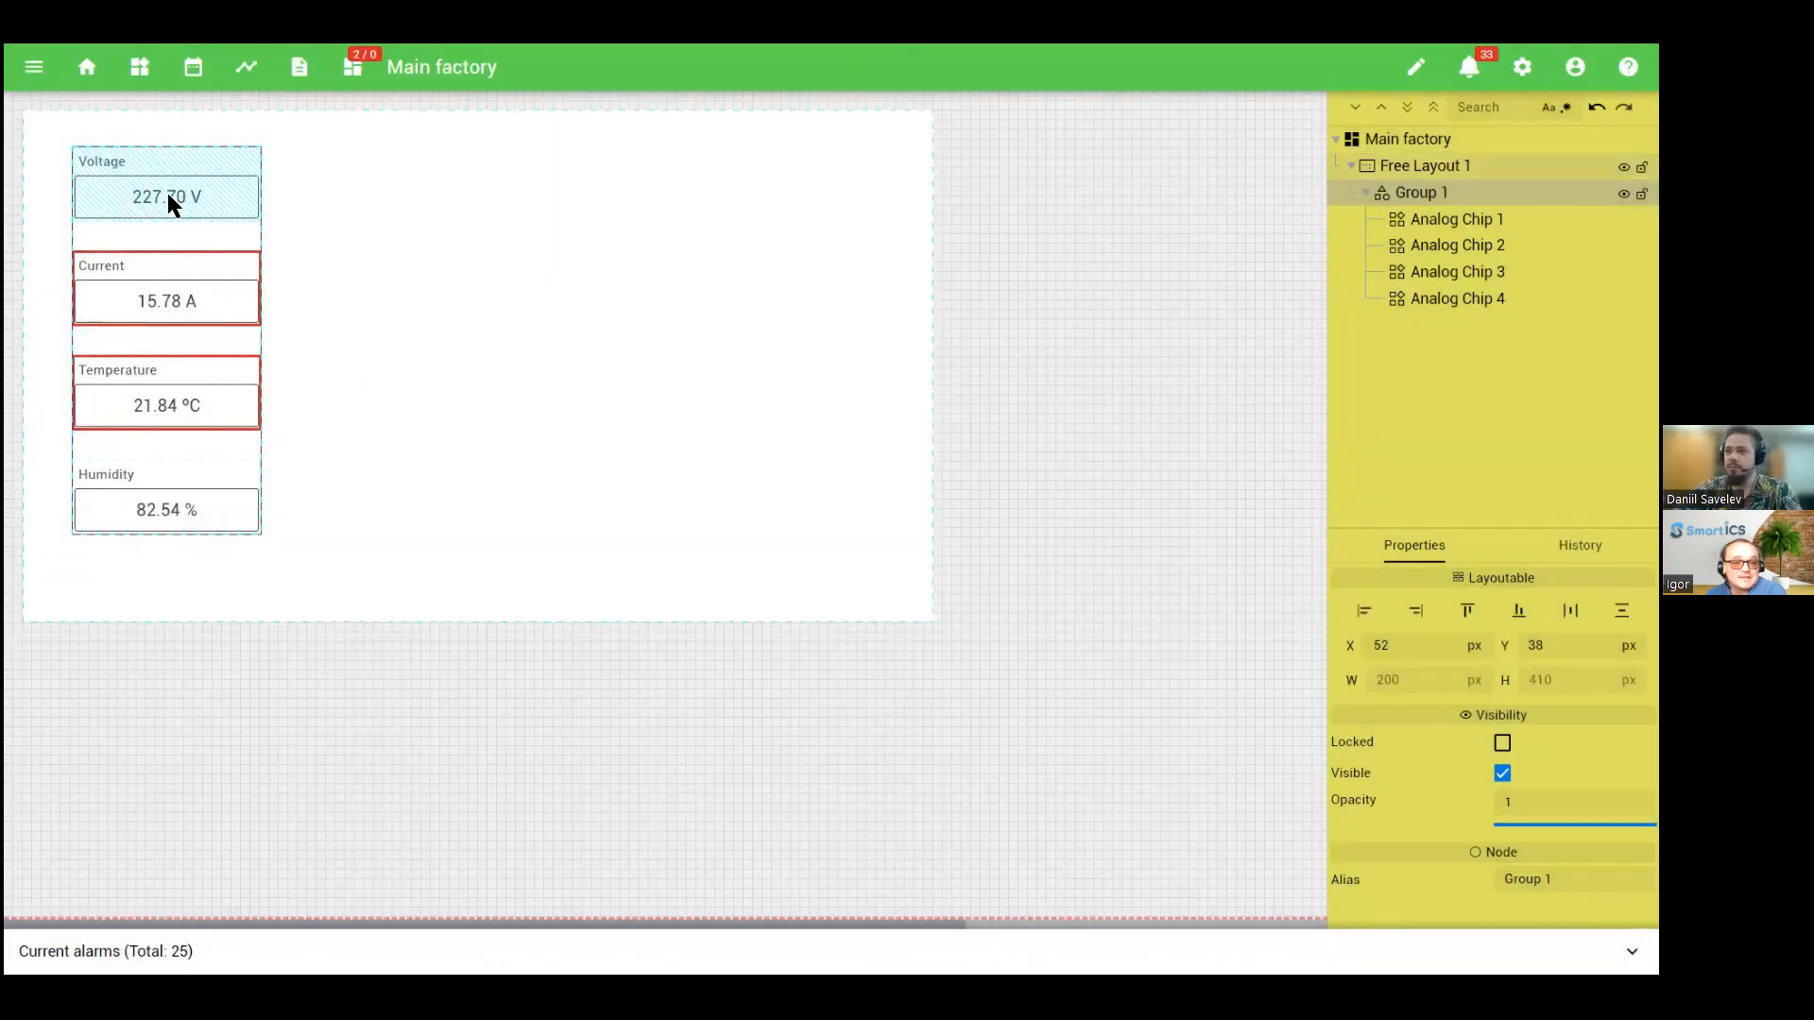
Step: Copy the group of four analog chips and place the copy beside the original at about X 289, Y 37 px
left_click(201, 198)
left_click(201, 199)
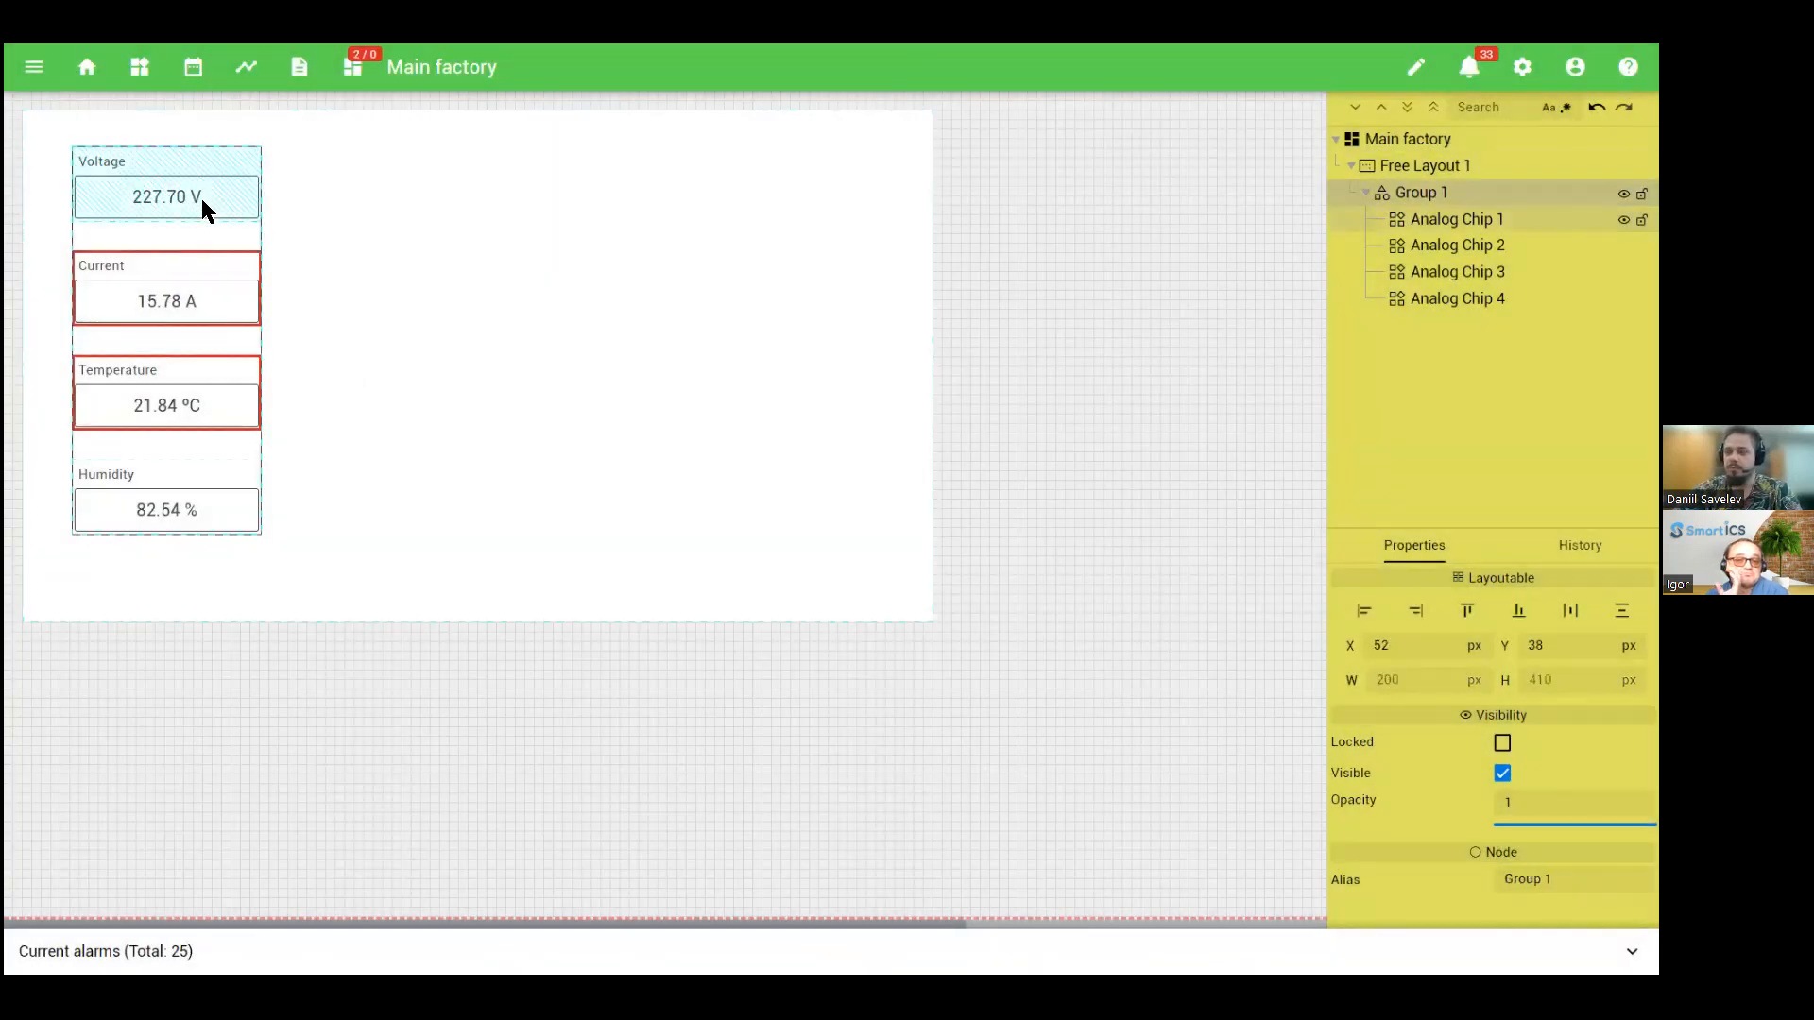
right_click(201, 198)
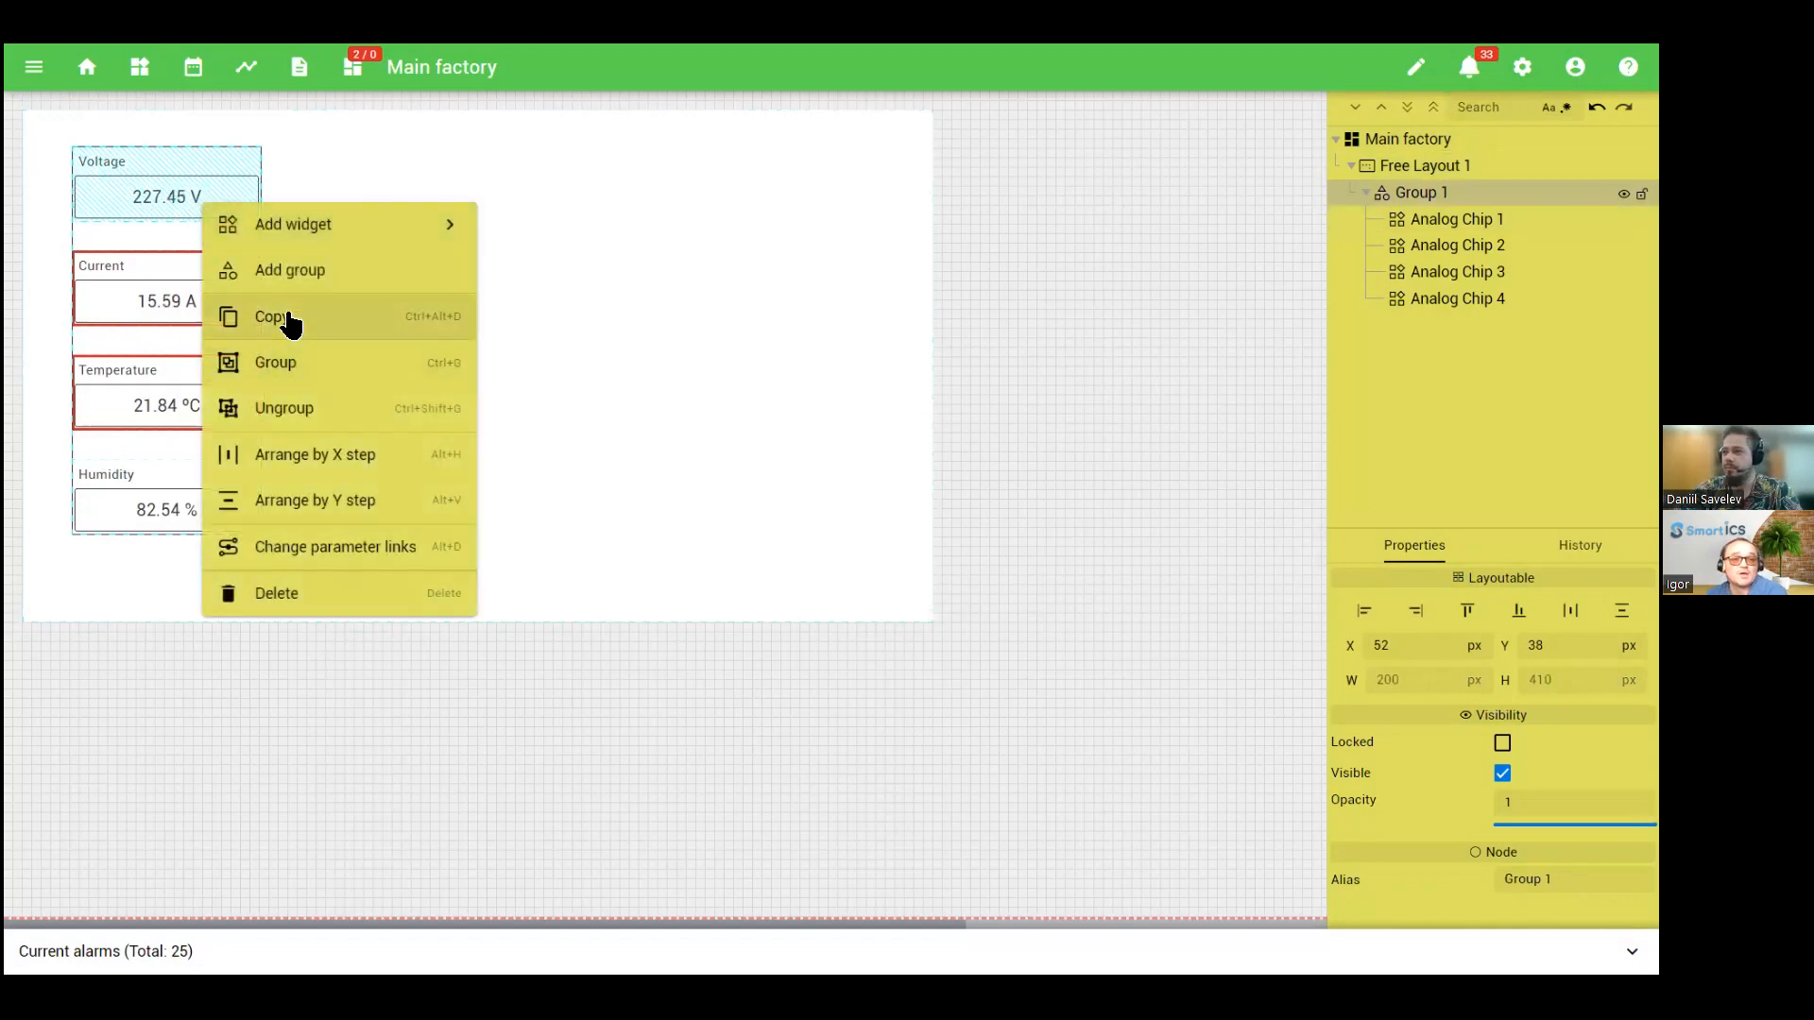
left_click(272, 317)
left_click_drag(167, 198, 383, 197)
Step: Change the parameter links of the copied chip group from device Demo001 to Demo002
right_click(384, 194)
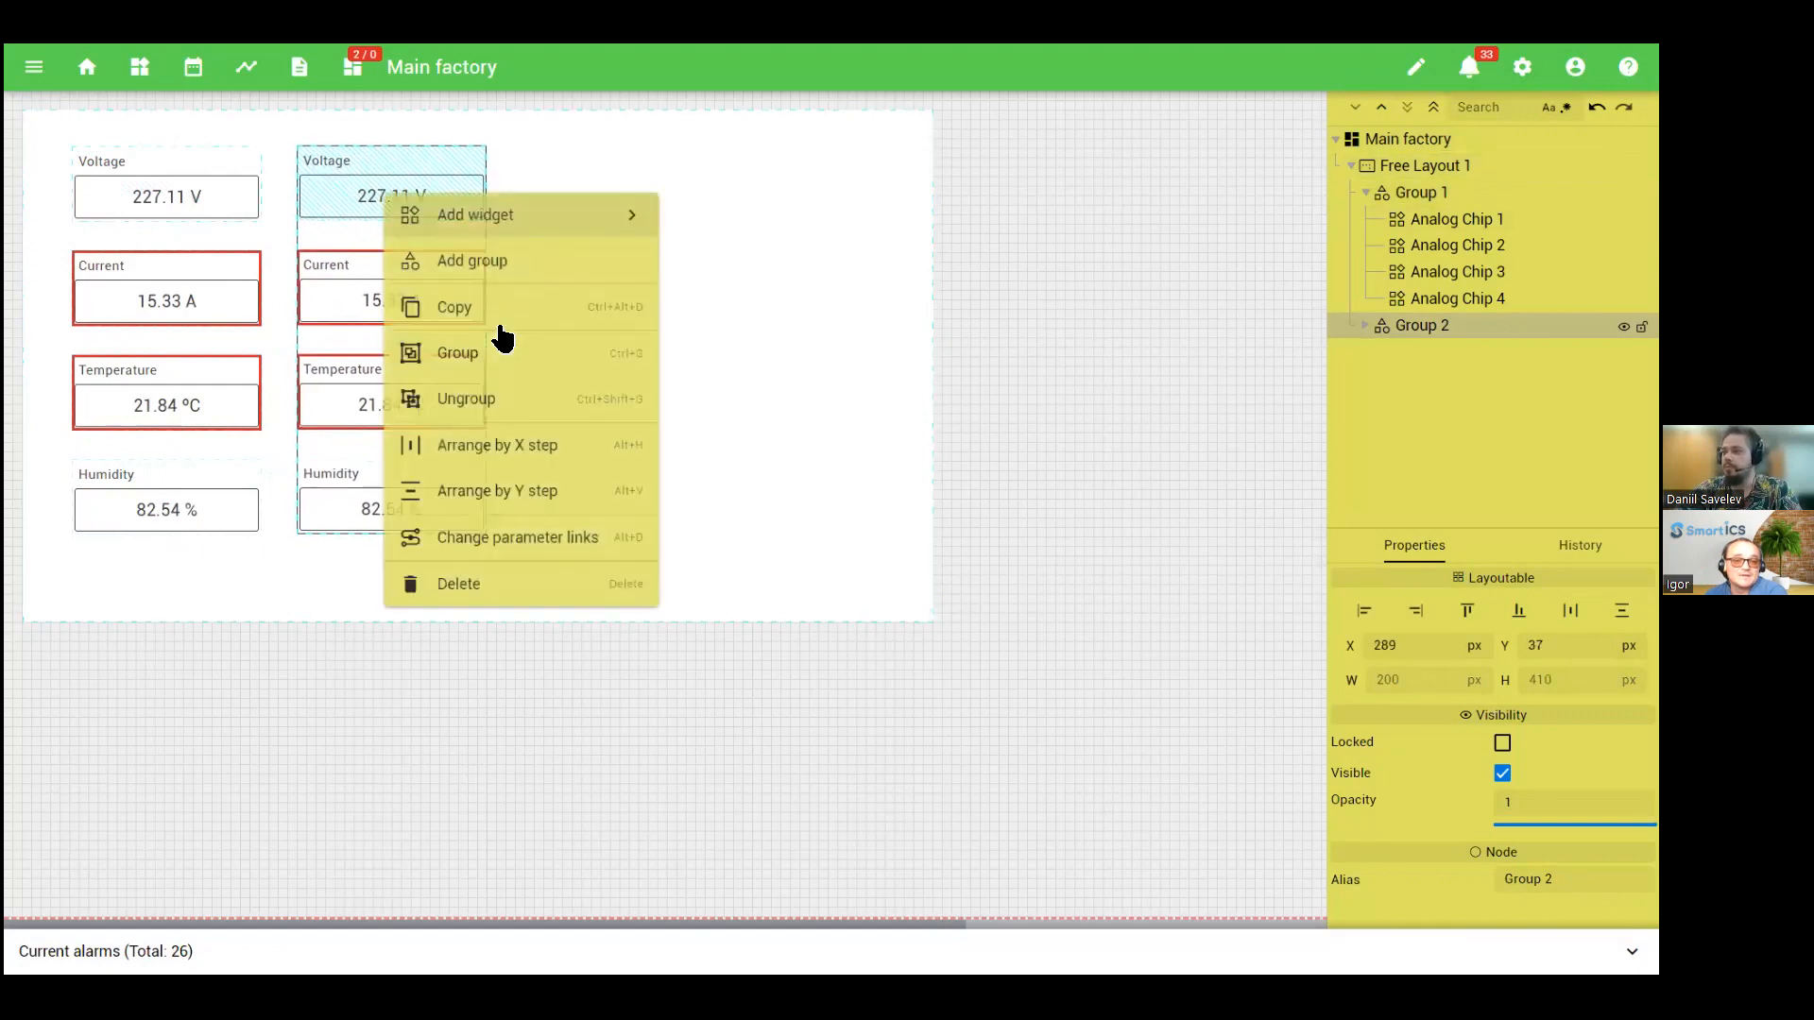
left_click(512, 541)
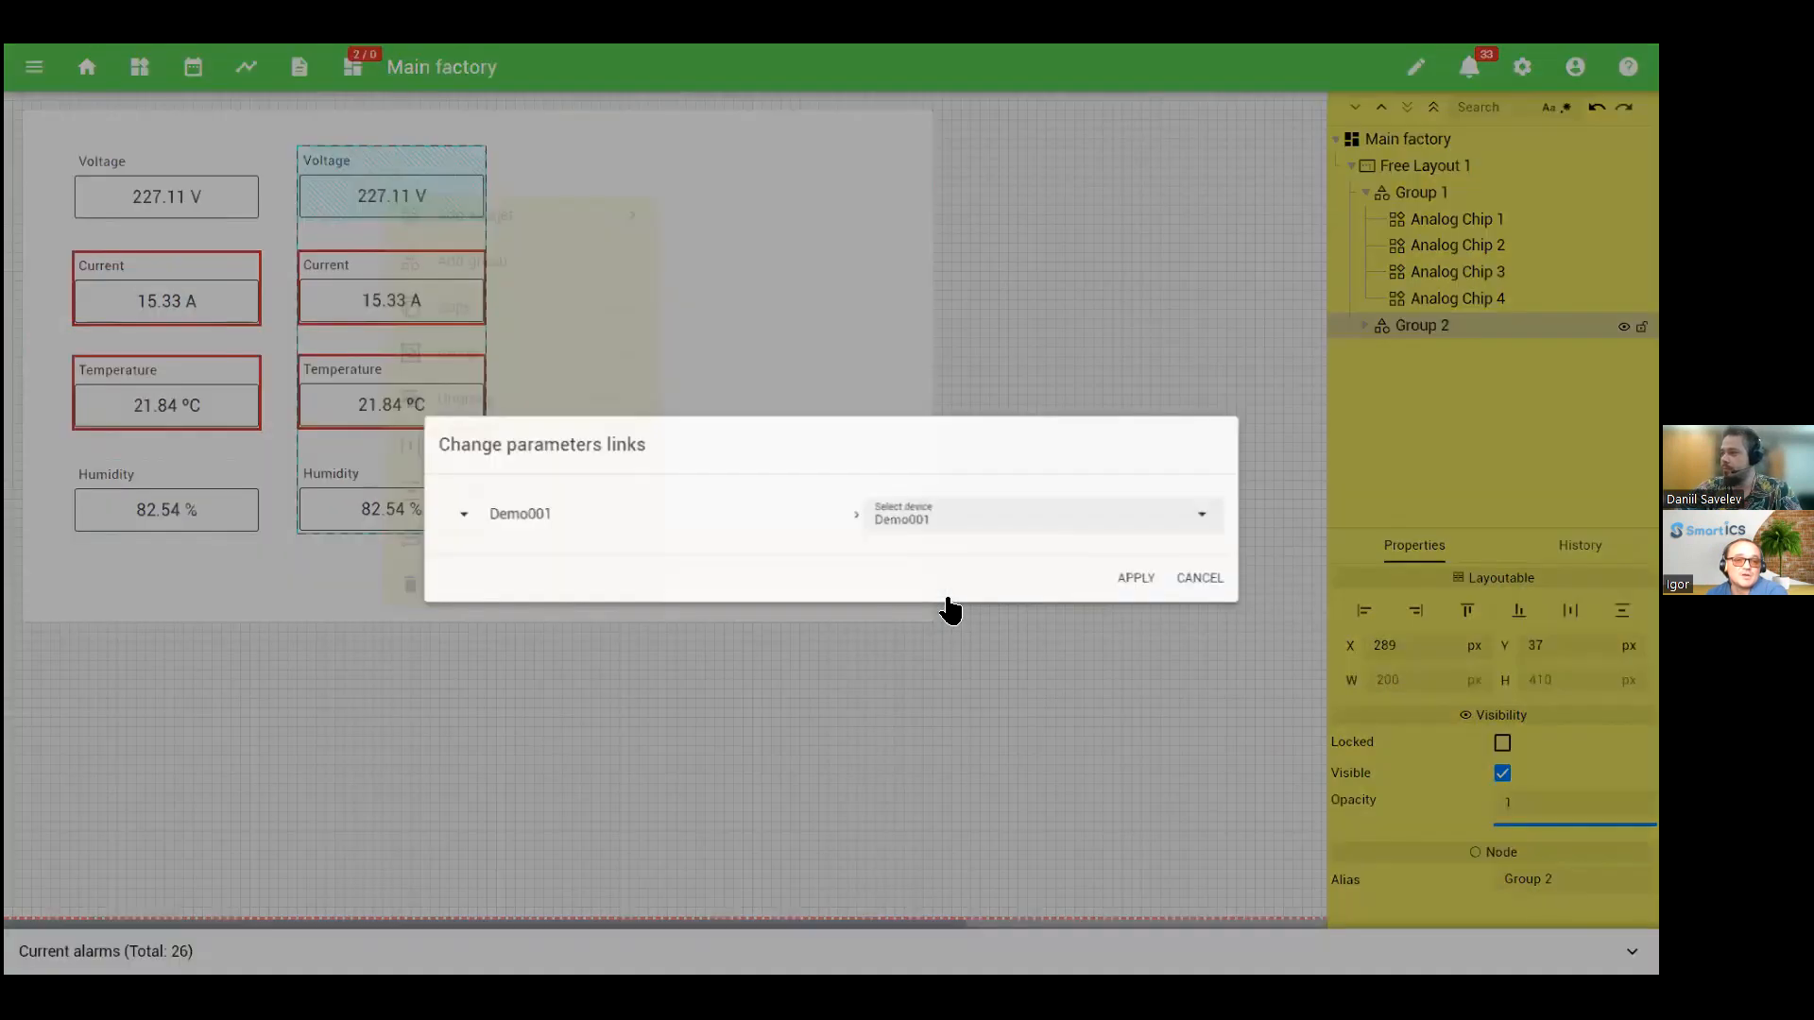
left_click(935, 518)
left_click(931, 604)
left_click(1153, 595)
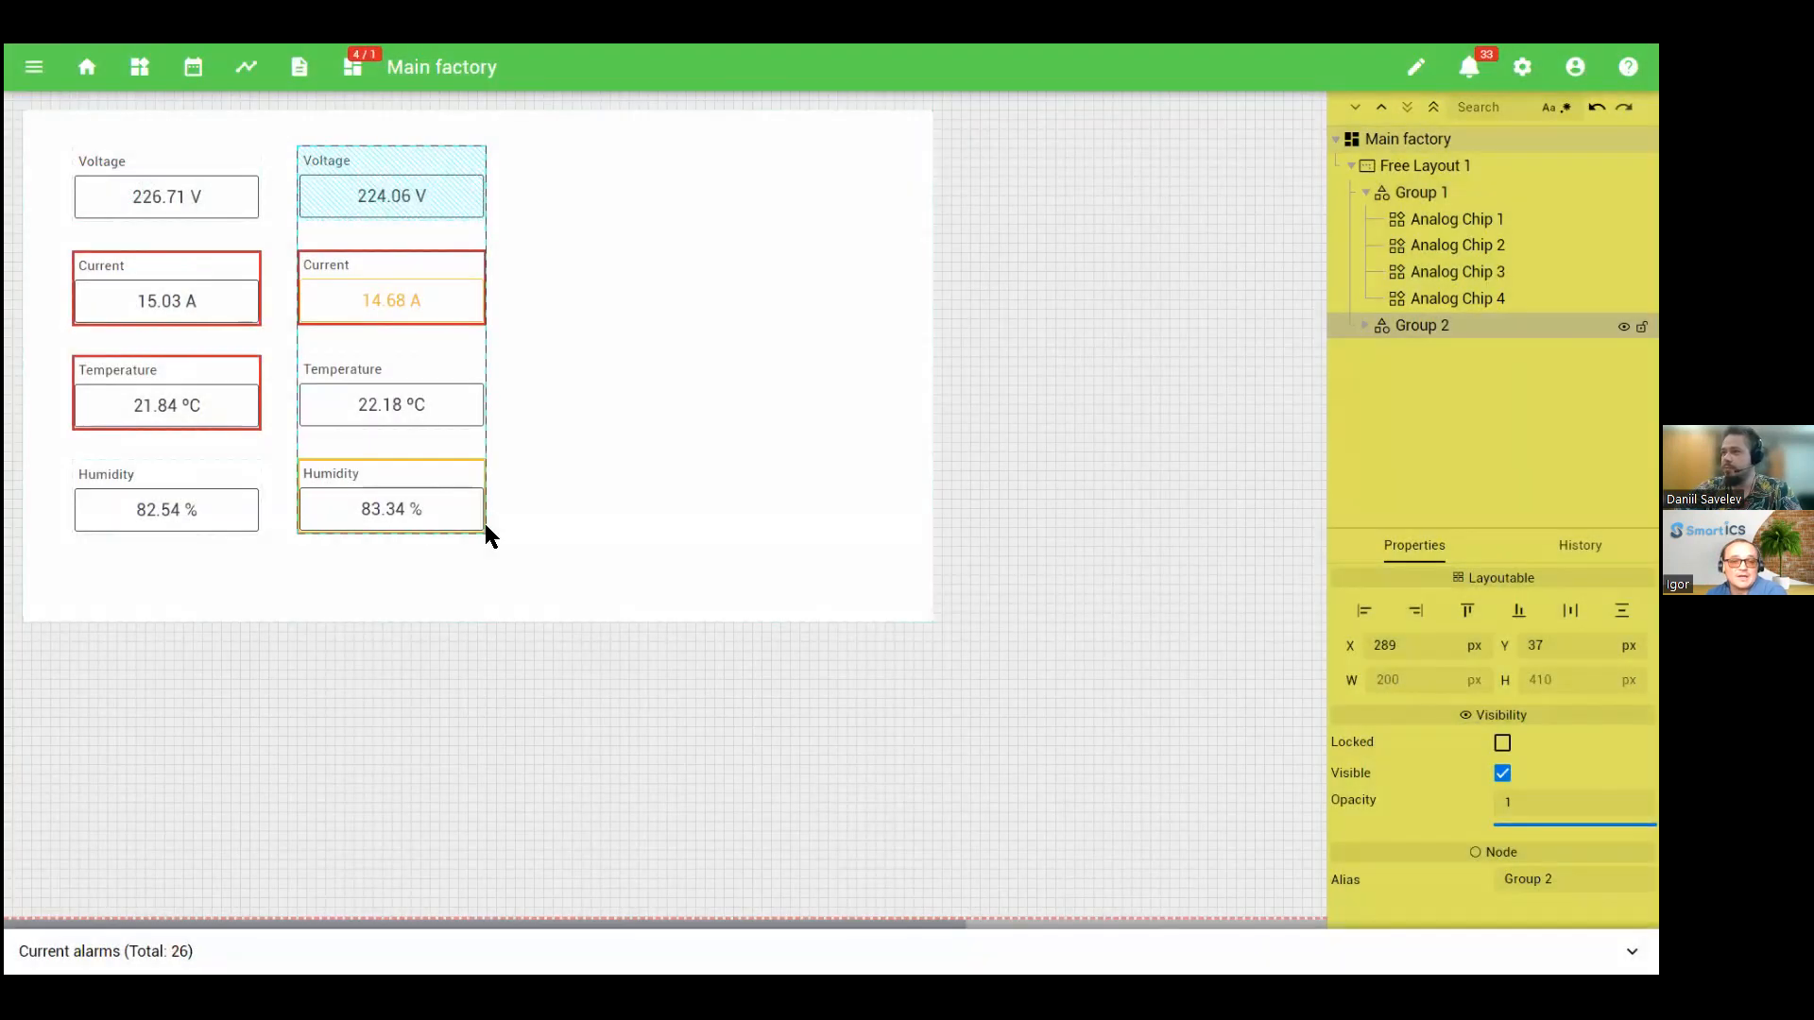
left_click(535, 549)
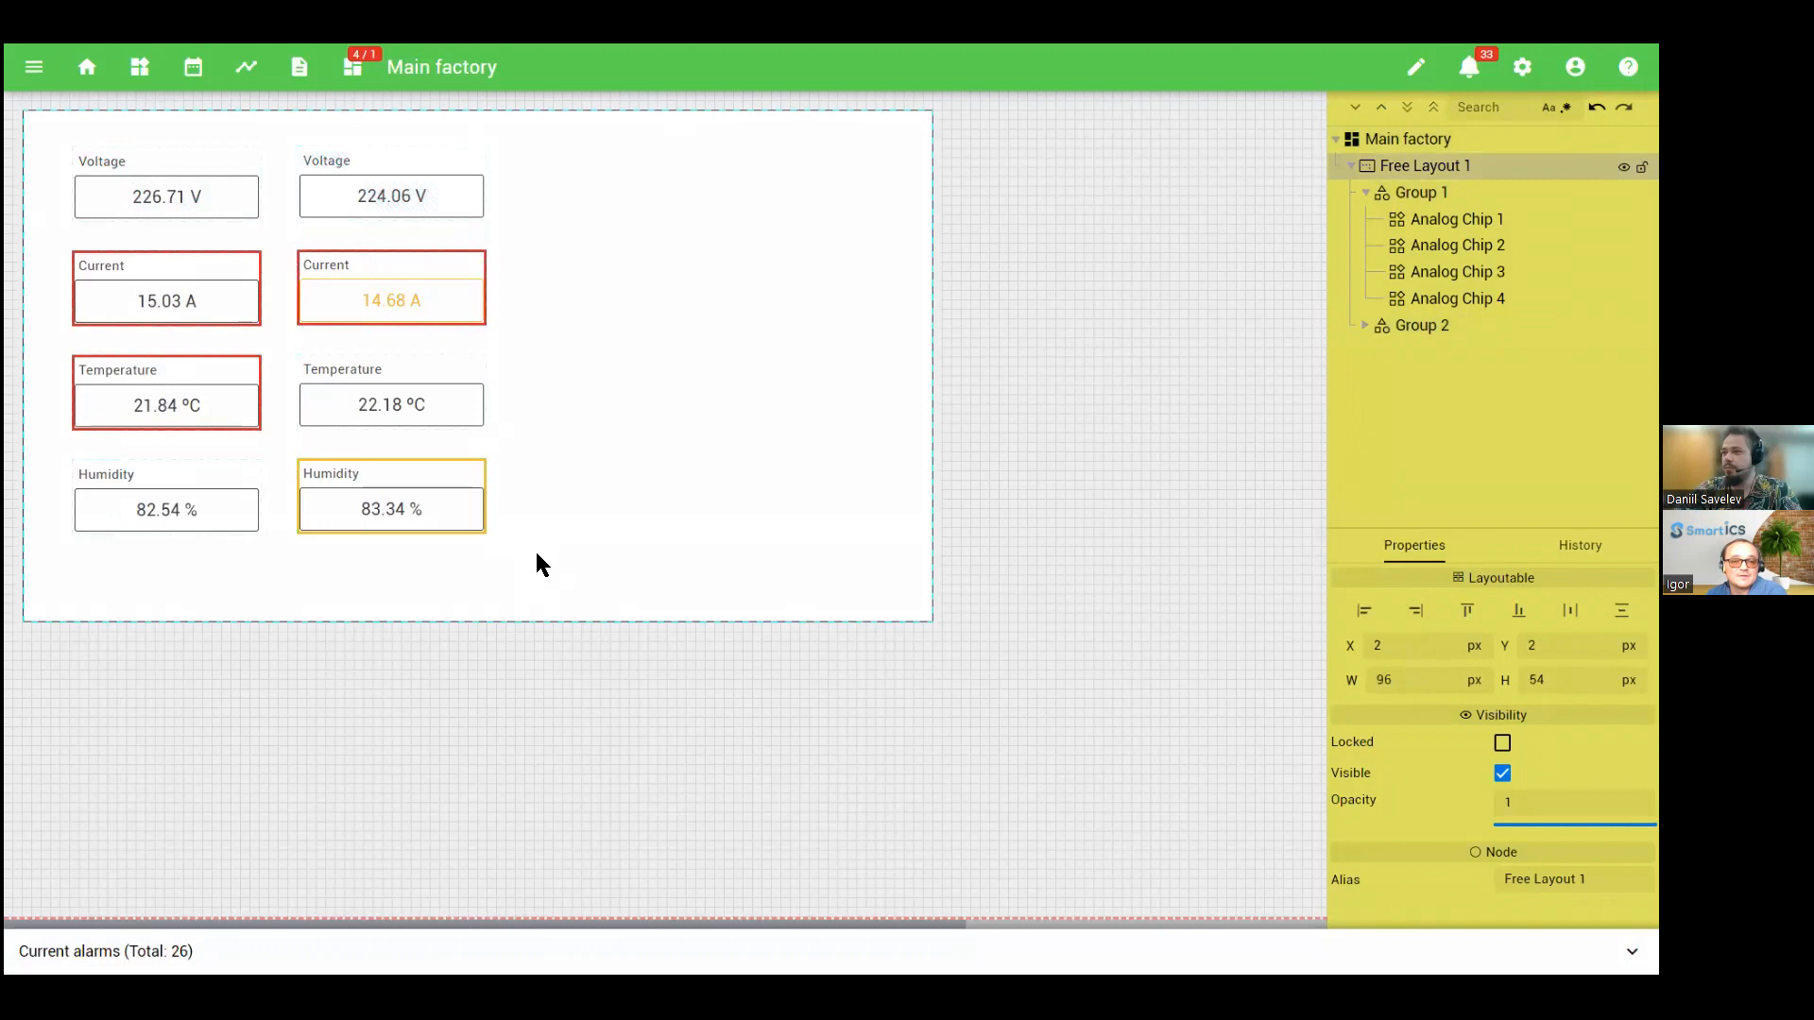
Step: In the copied group's parameter links, replace Demo002. Voltage with Demo002. Setpoint and Demo002. Current with Demo002. Analog output #7
left_click(367, 176)
right_click(367, 176)
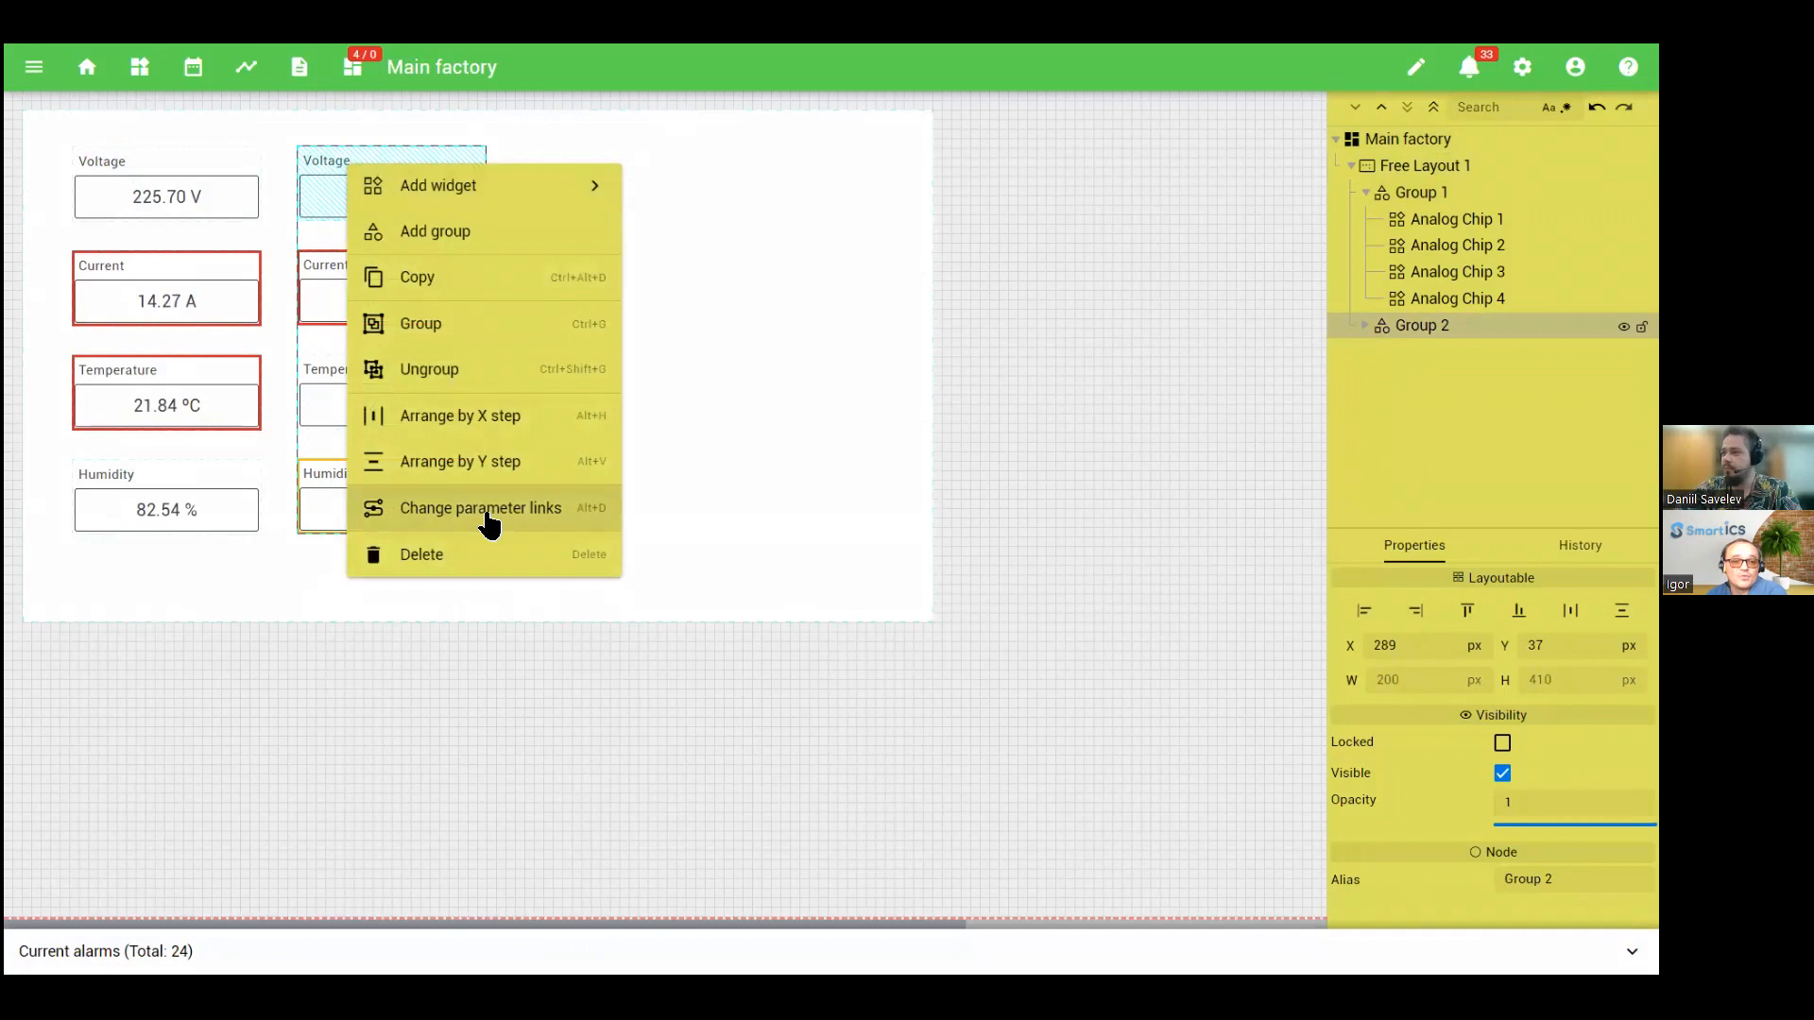
left_click(537, 509)
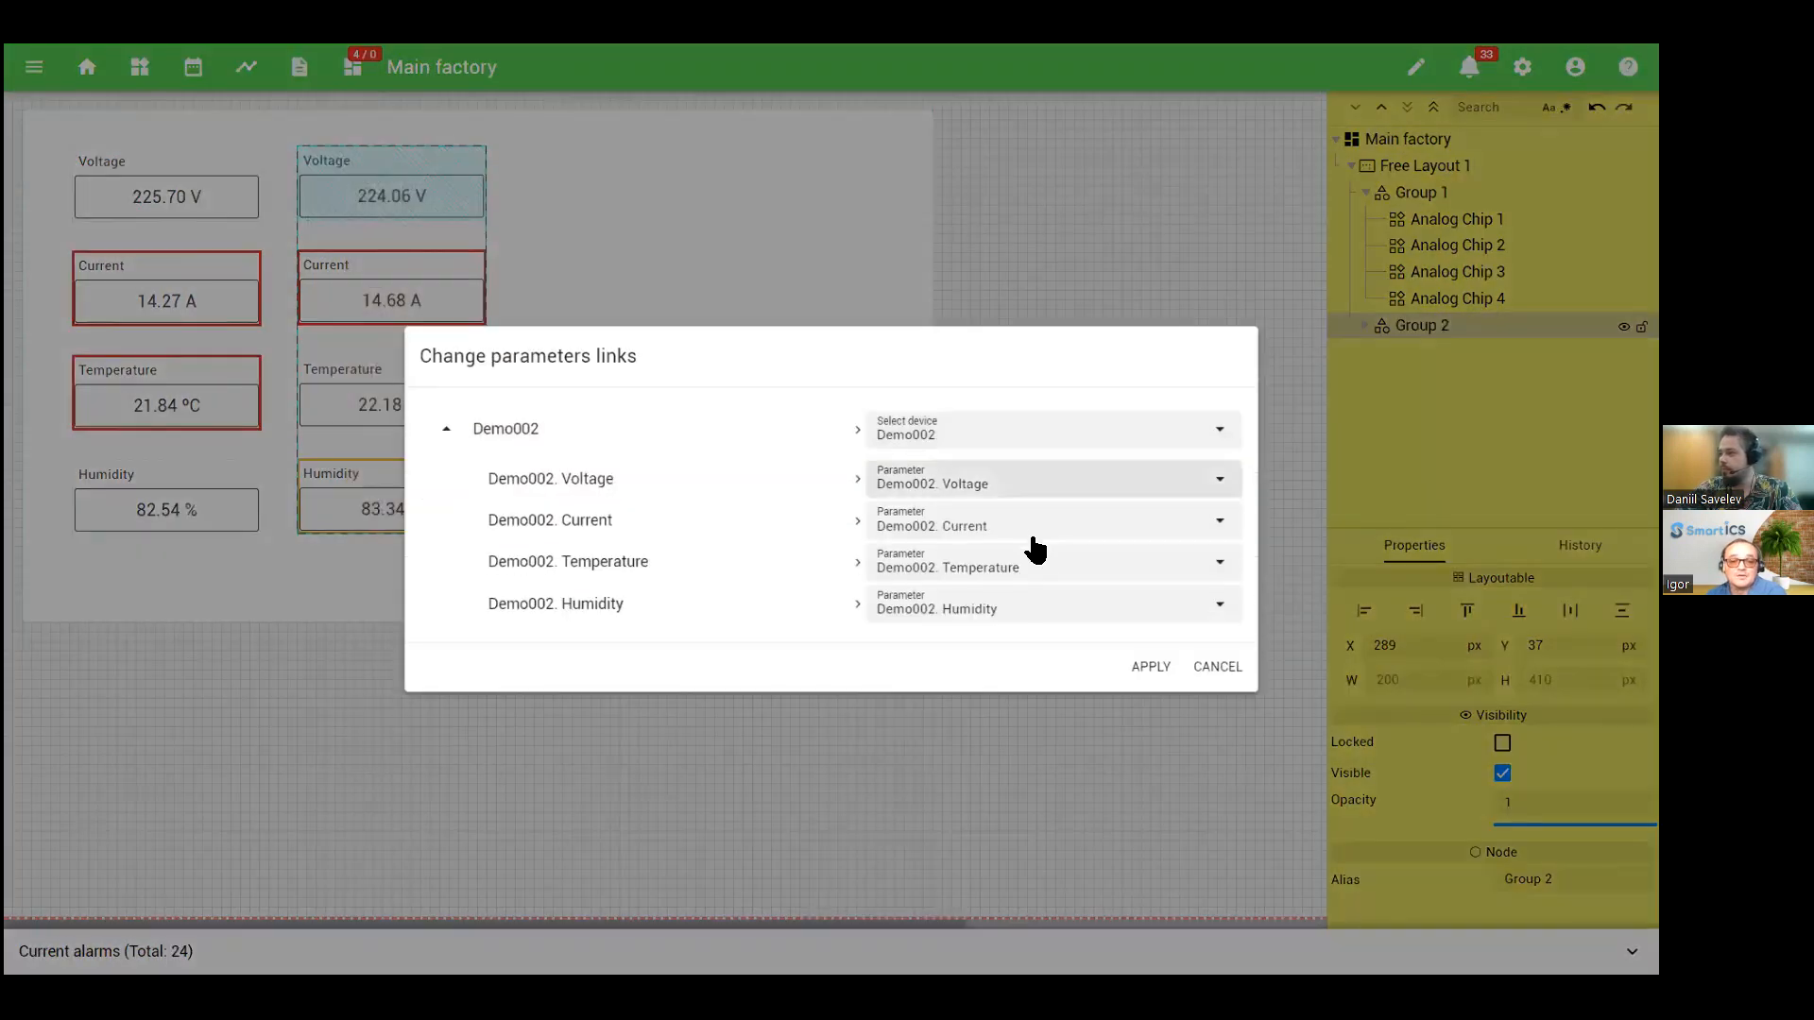
left_click(1033, 482)
scroll(1016, 615, "up", 5)
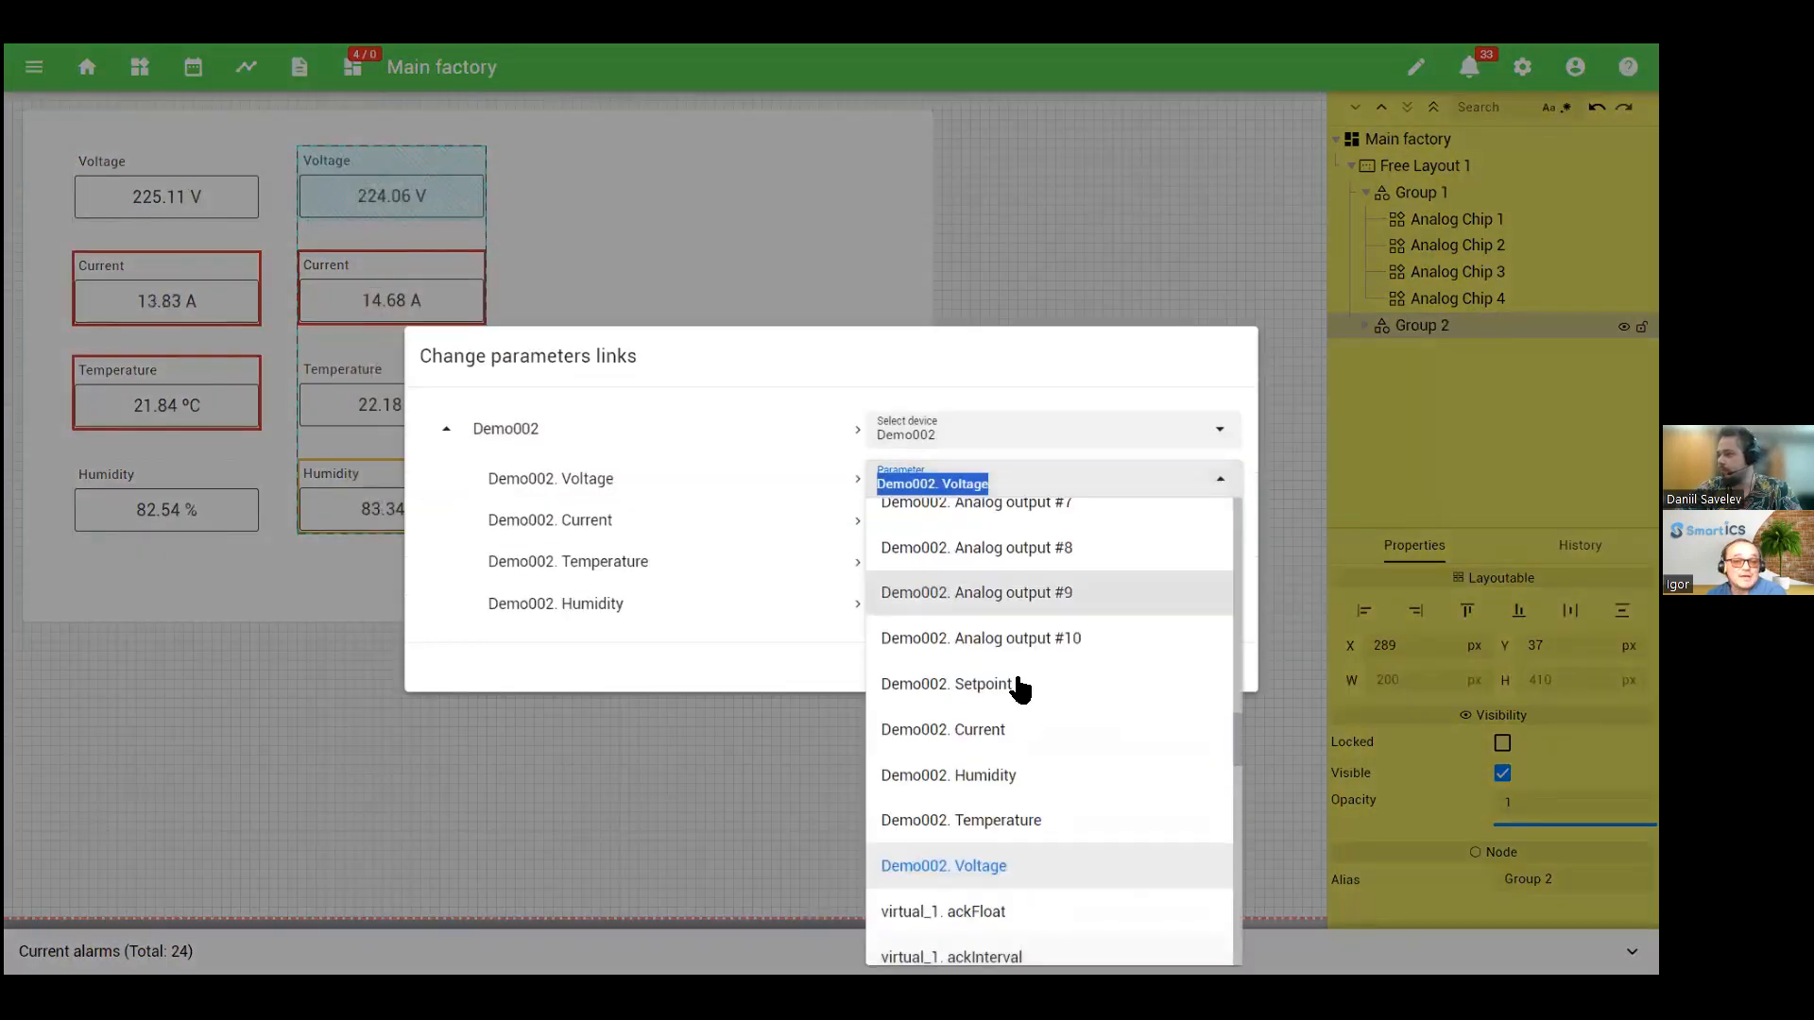
left_click(1020, 685)
left_click(1020, 526)
scroll(1011, 378, "up", 5)
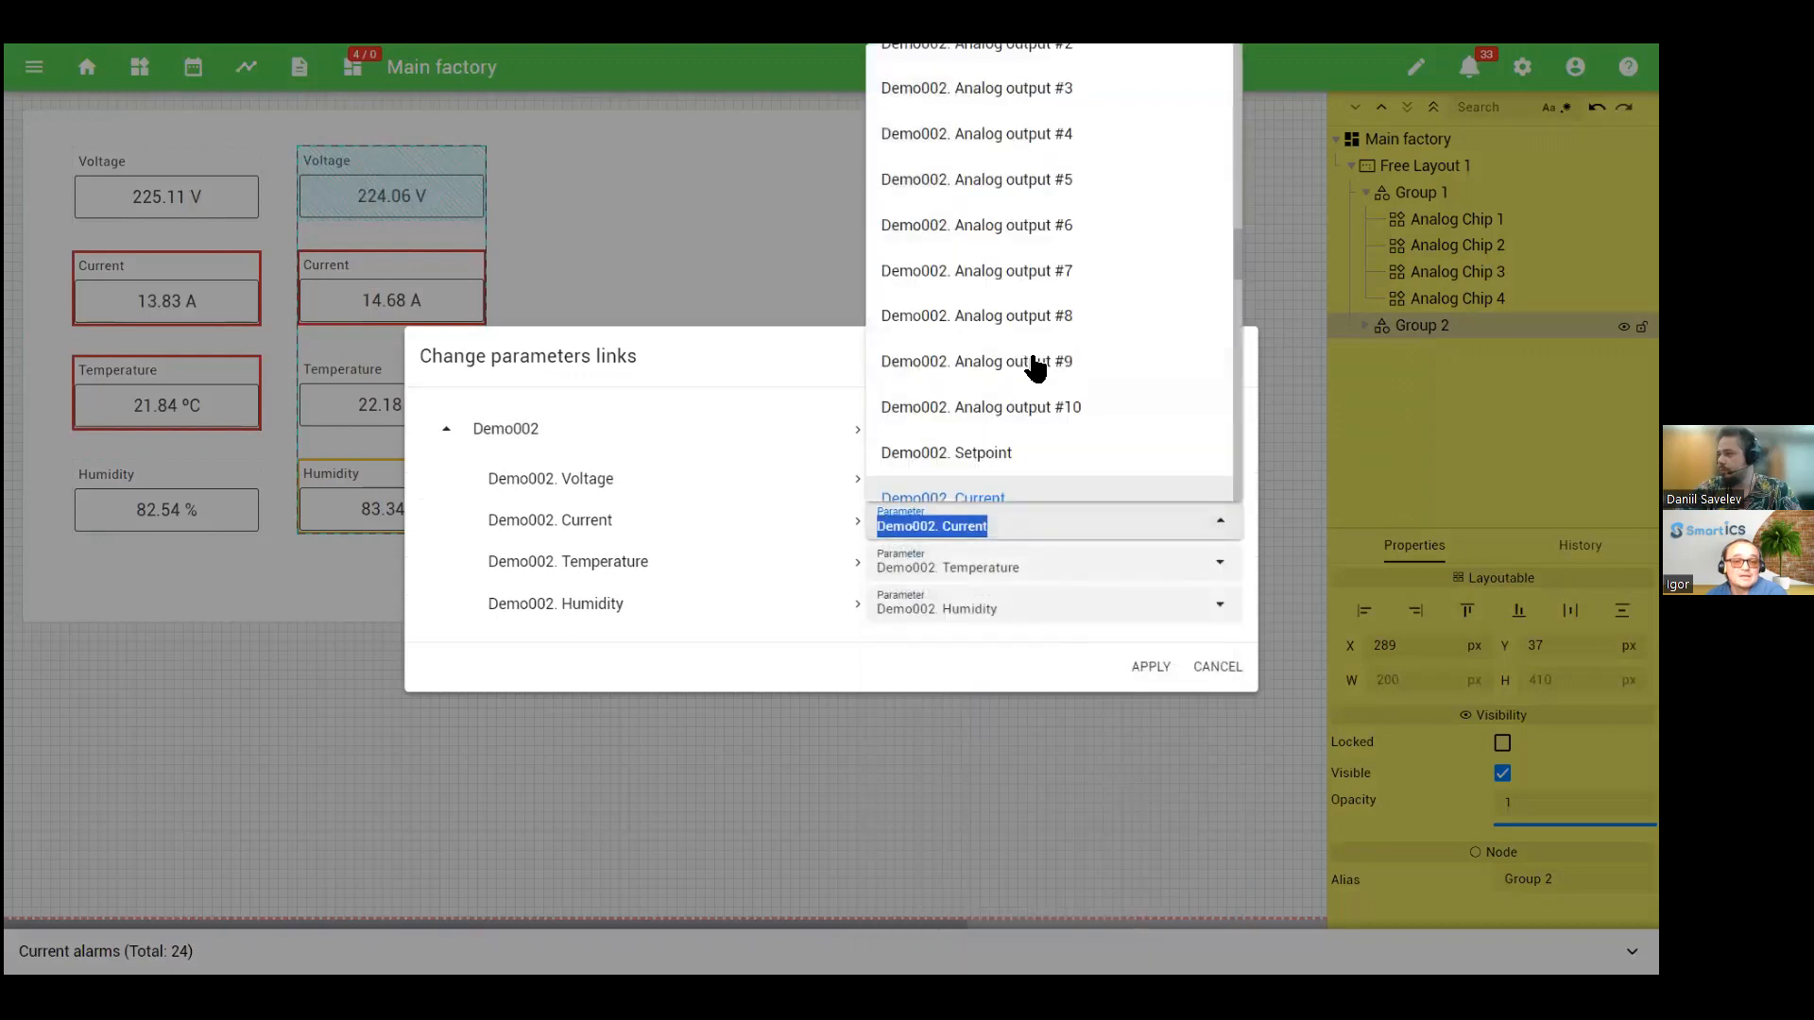
left_click(1001, 276)
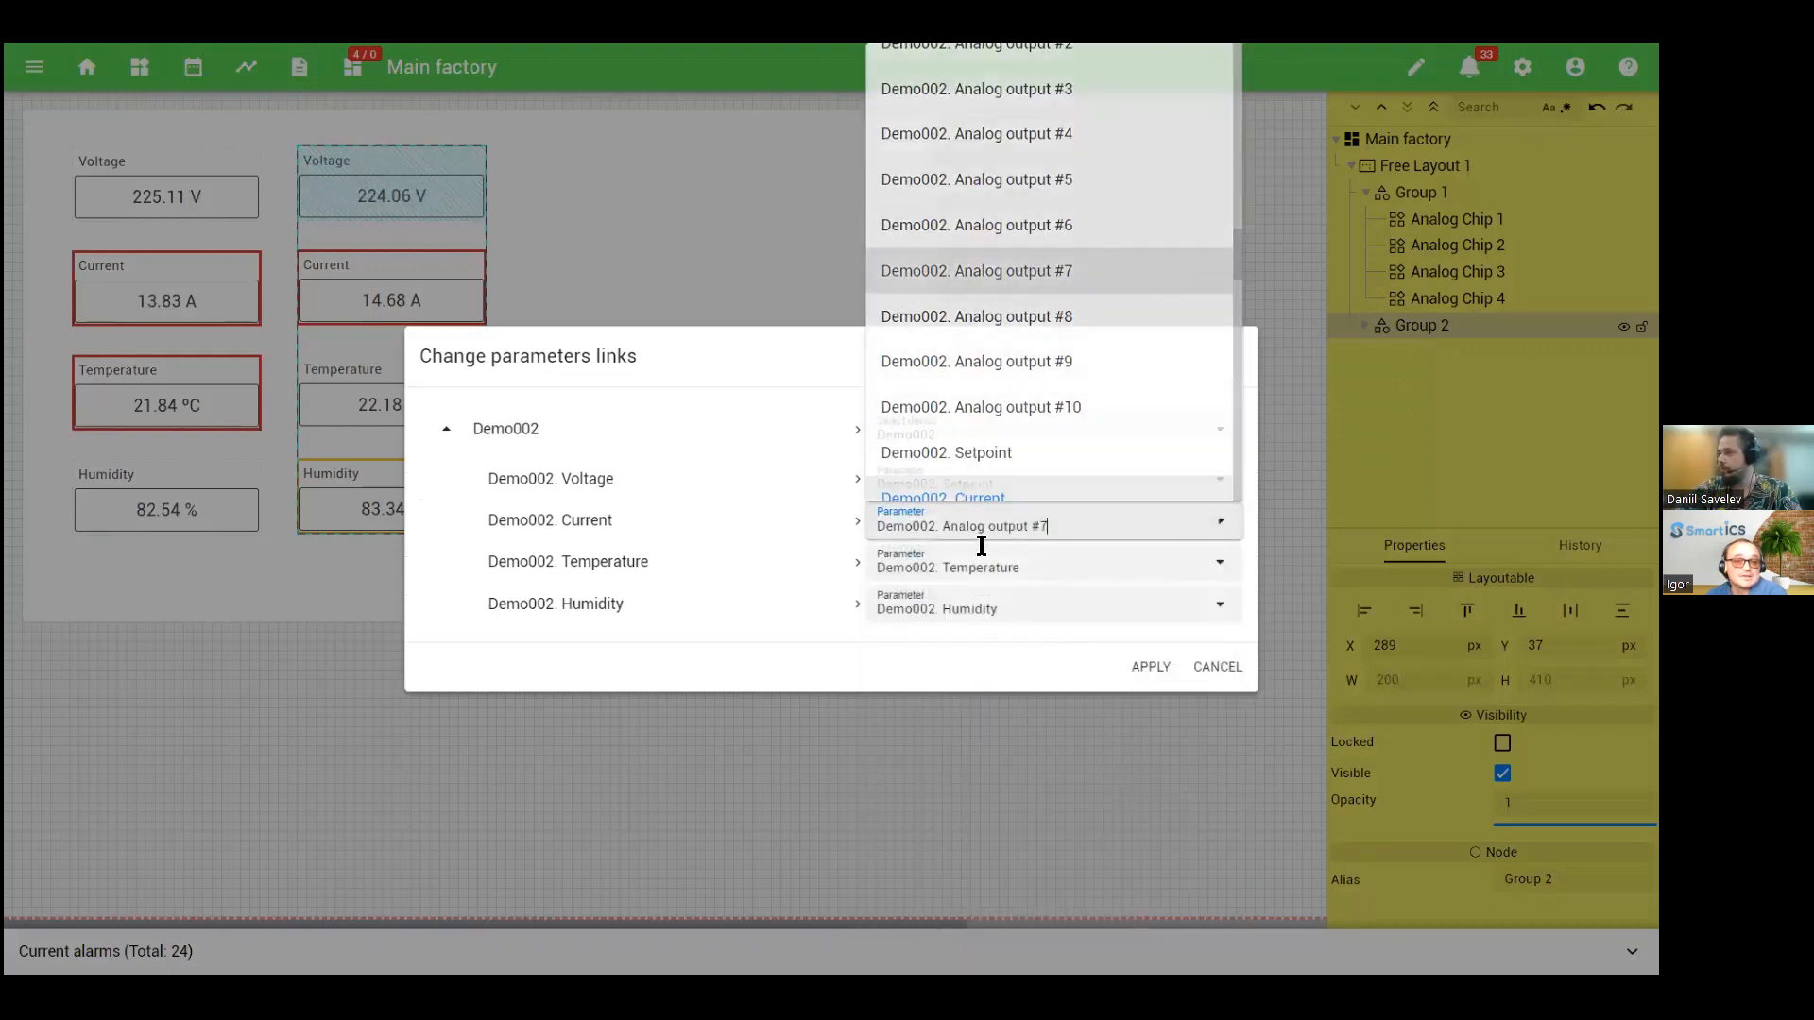
Step: Relink the copied group's Temperature parameter to Analog output #5 and its Humidity parameter to Current, and apply the link changes
left_click(992, 562)
scroll(983, 127, "up", 5)
left_click(985, 95)
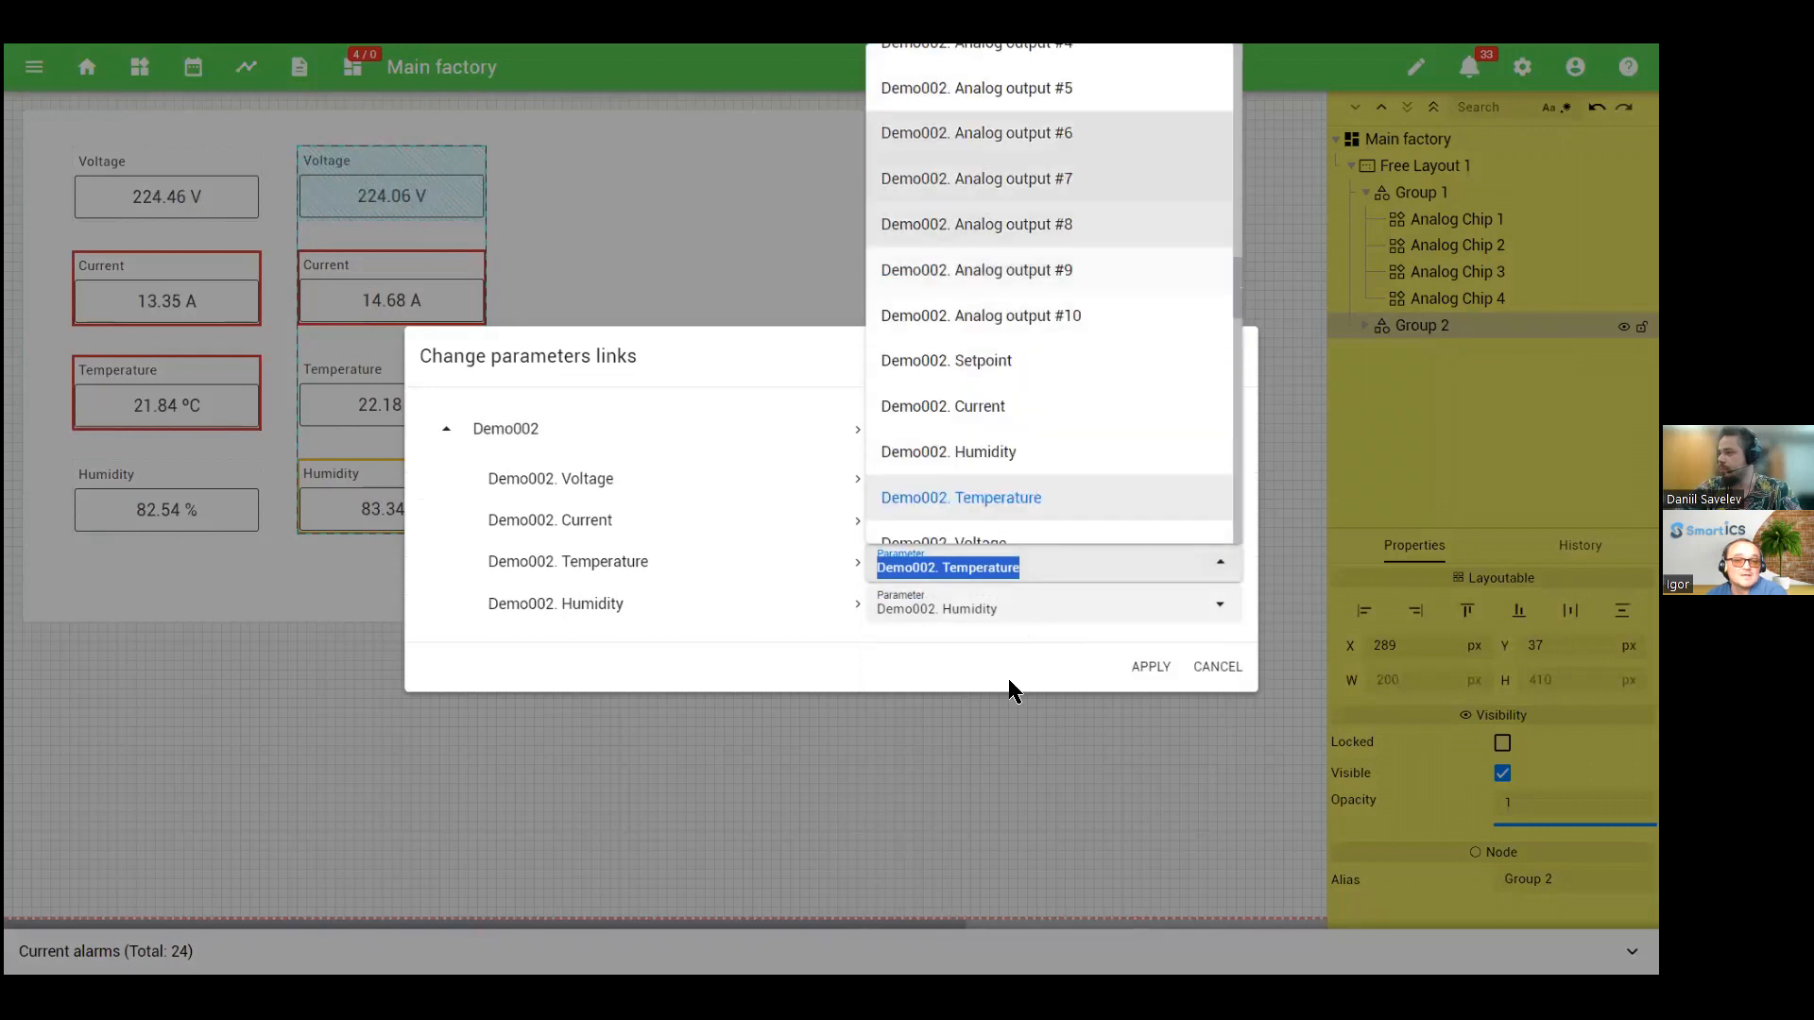
left_click(989, 609)
scroll(1001, 365, "up", 10)
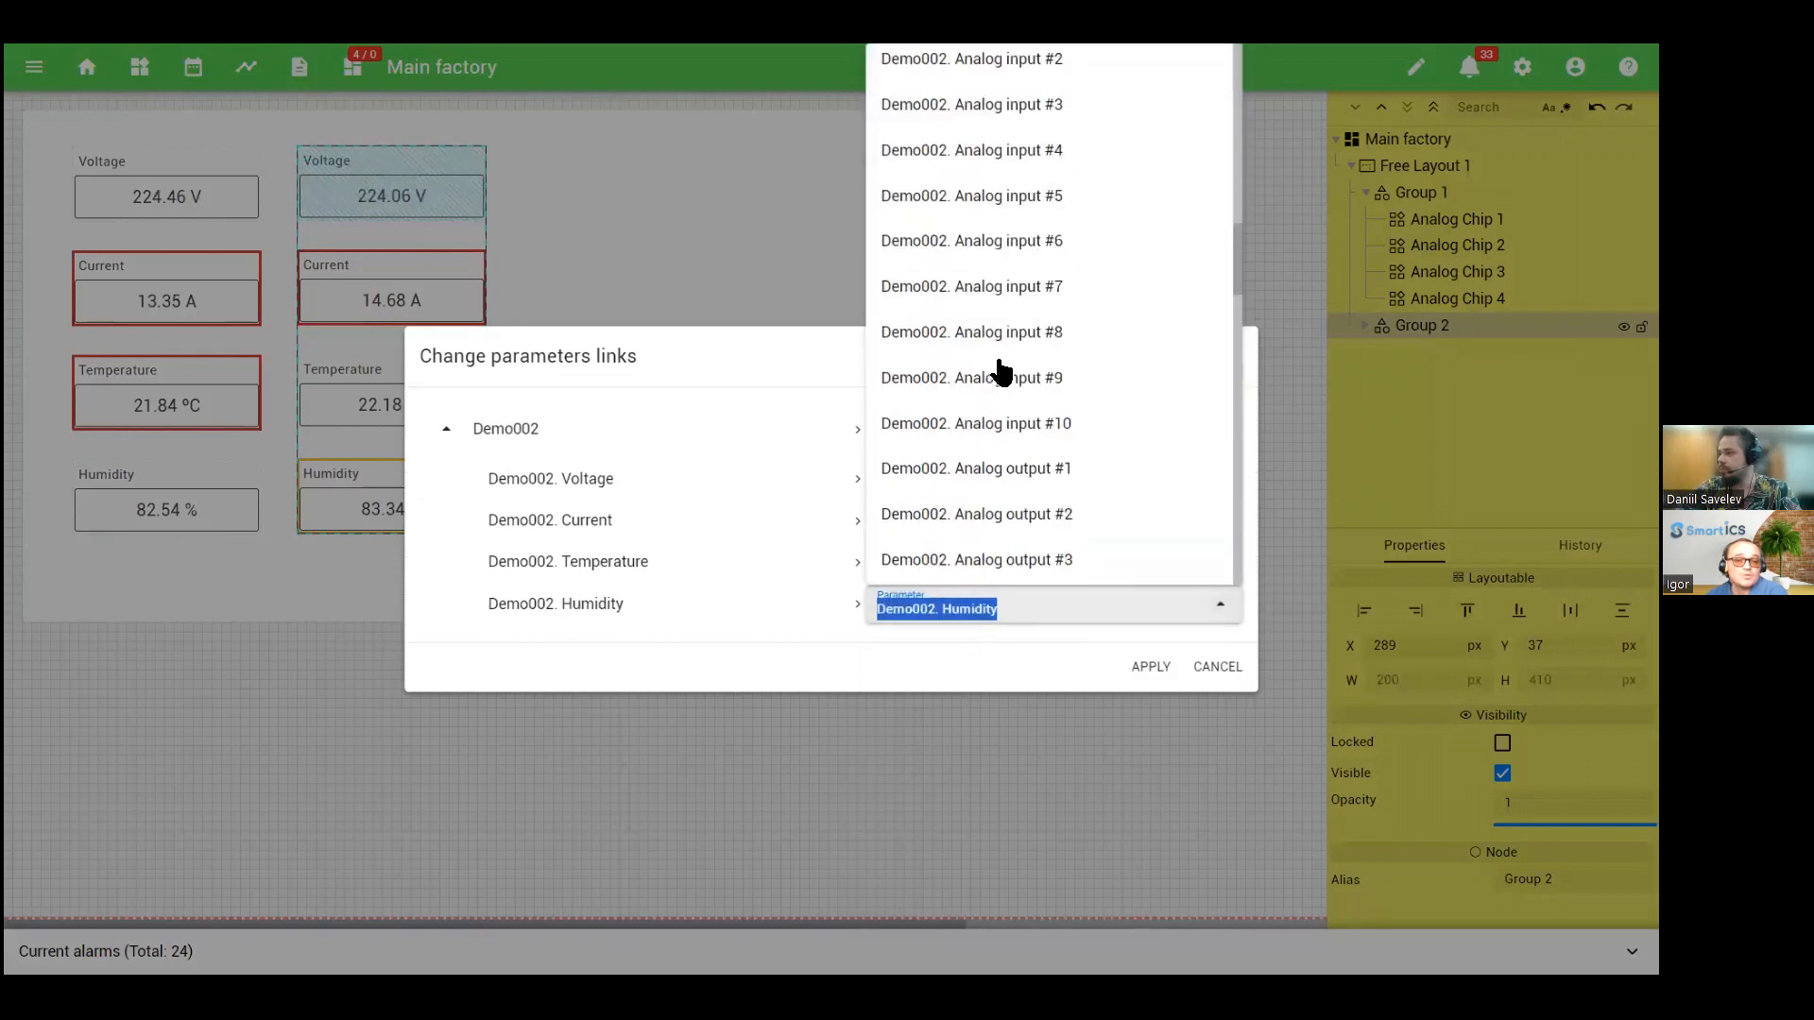
left_click(991, 272)
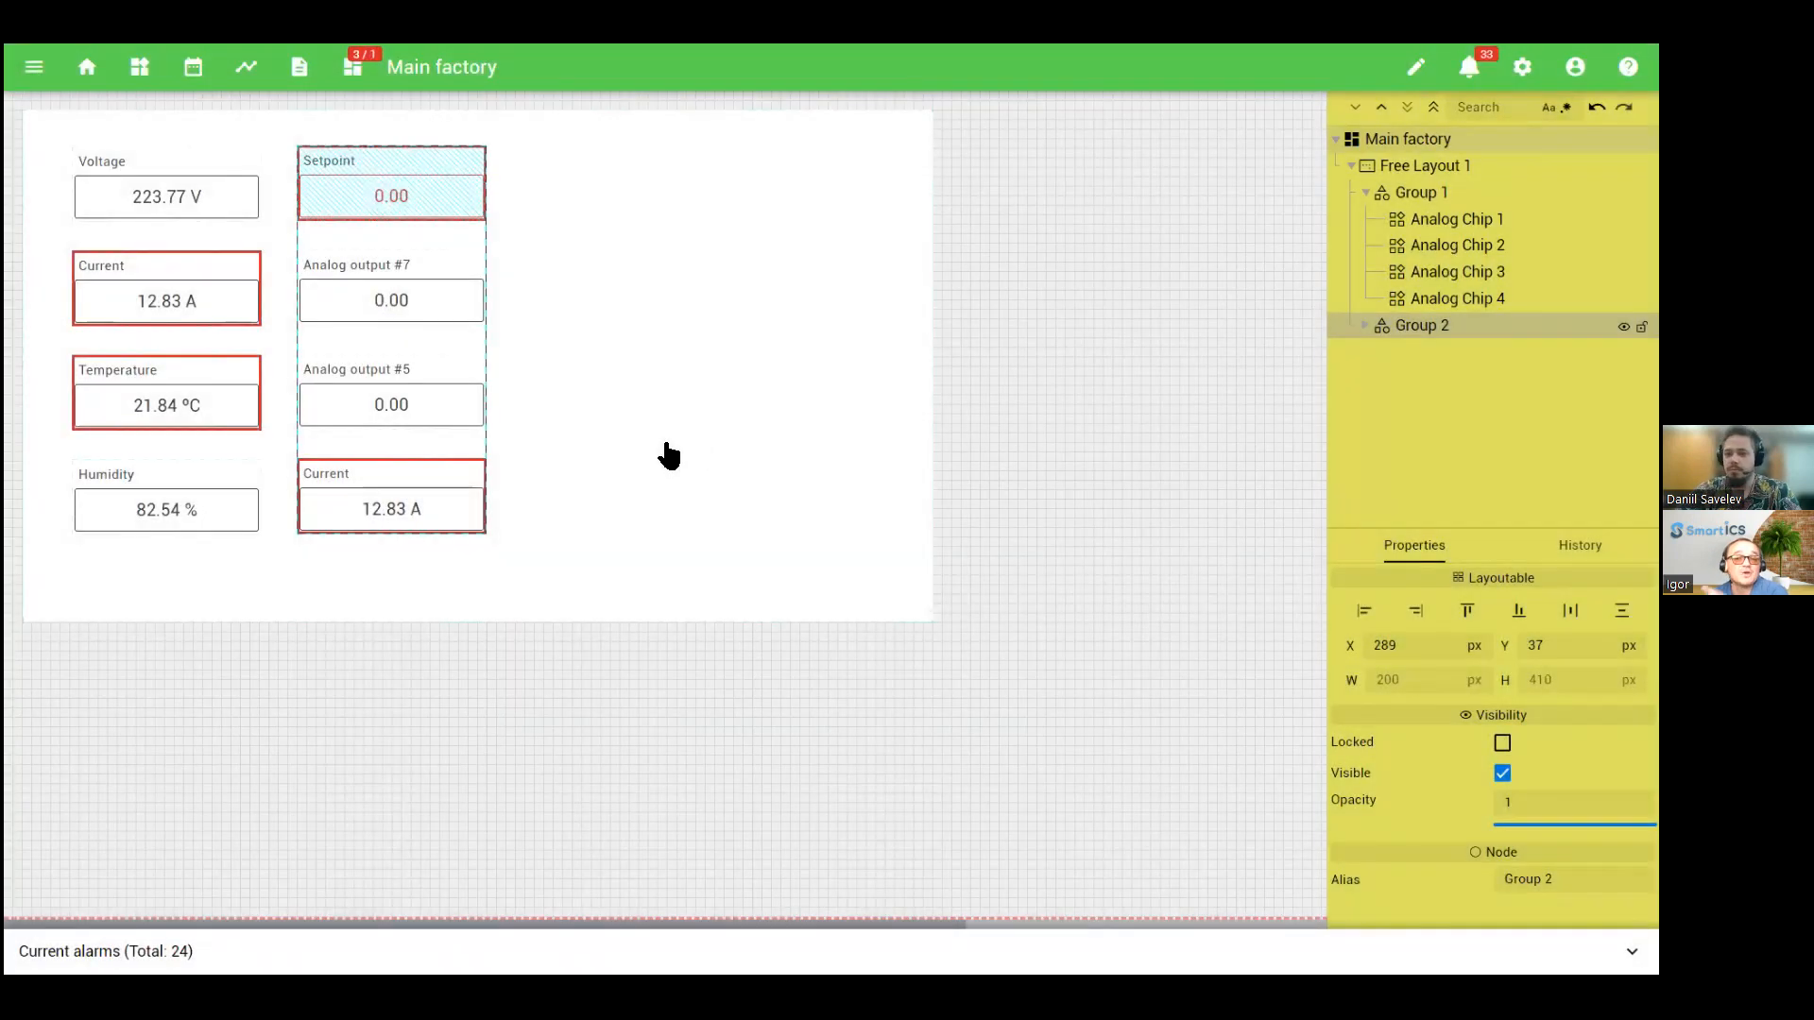
left_click(668, 453)
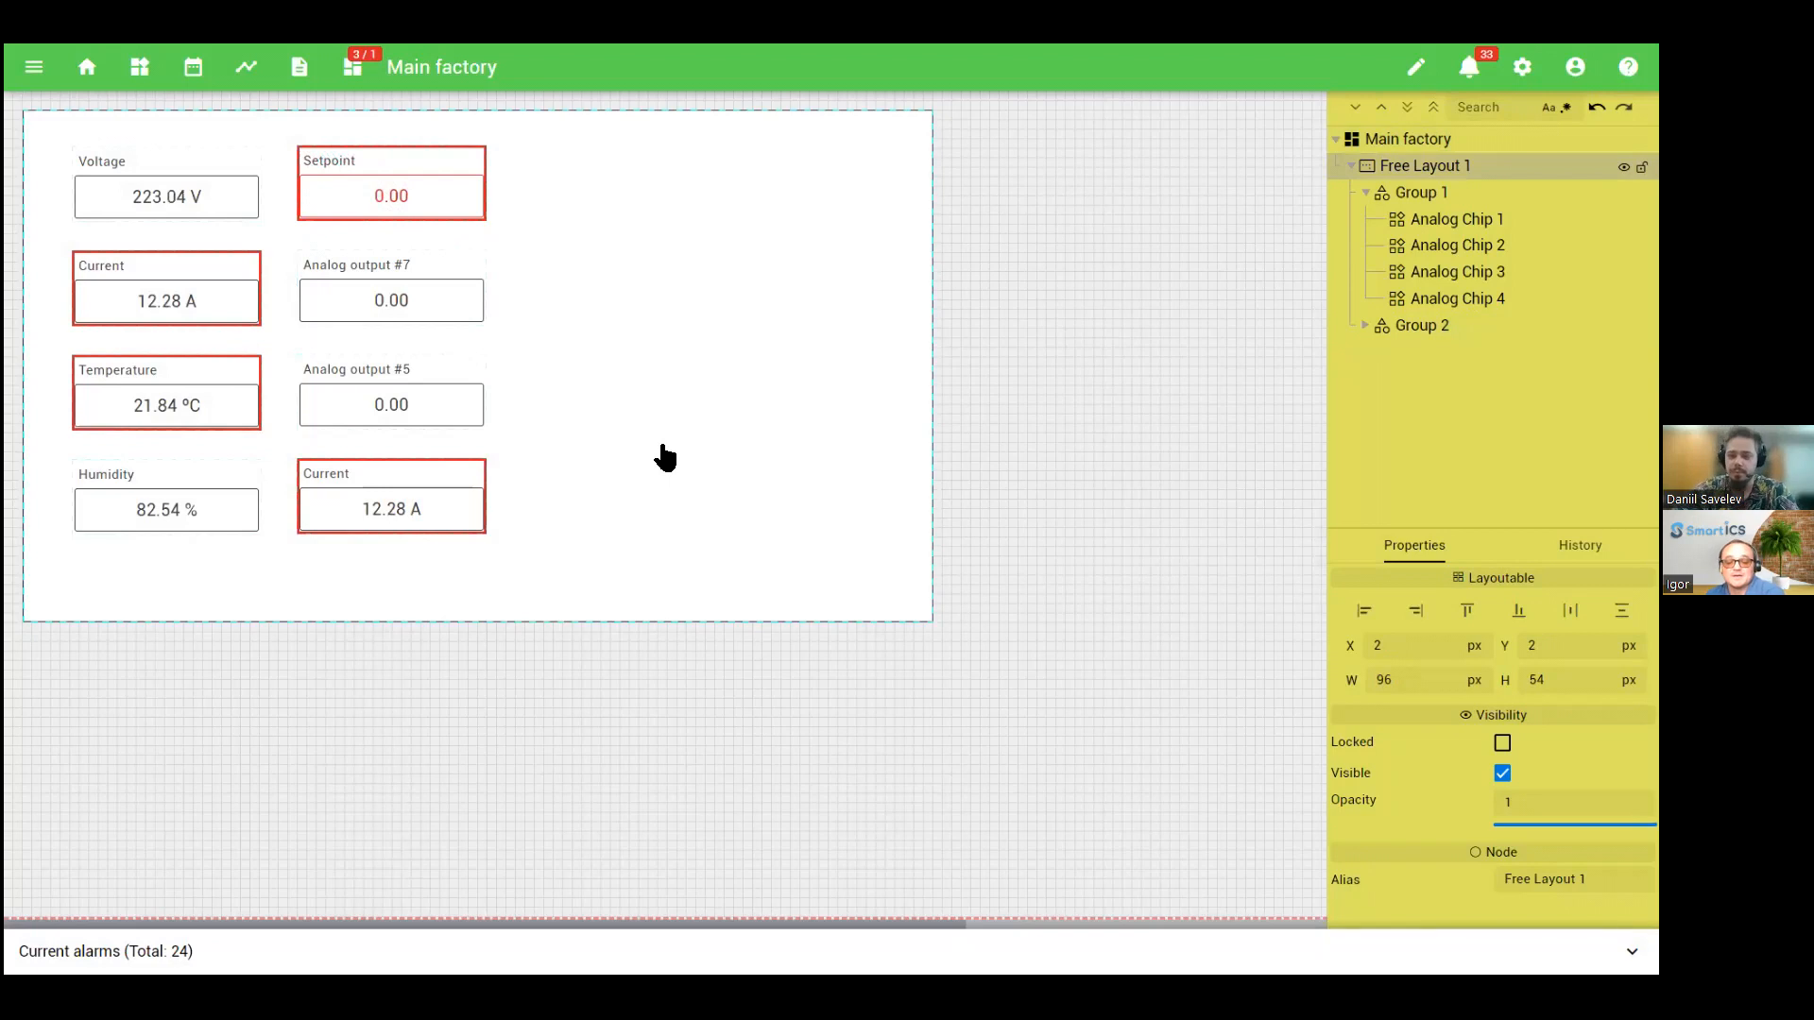
left_click(1418, 68)
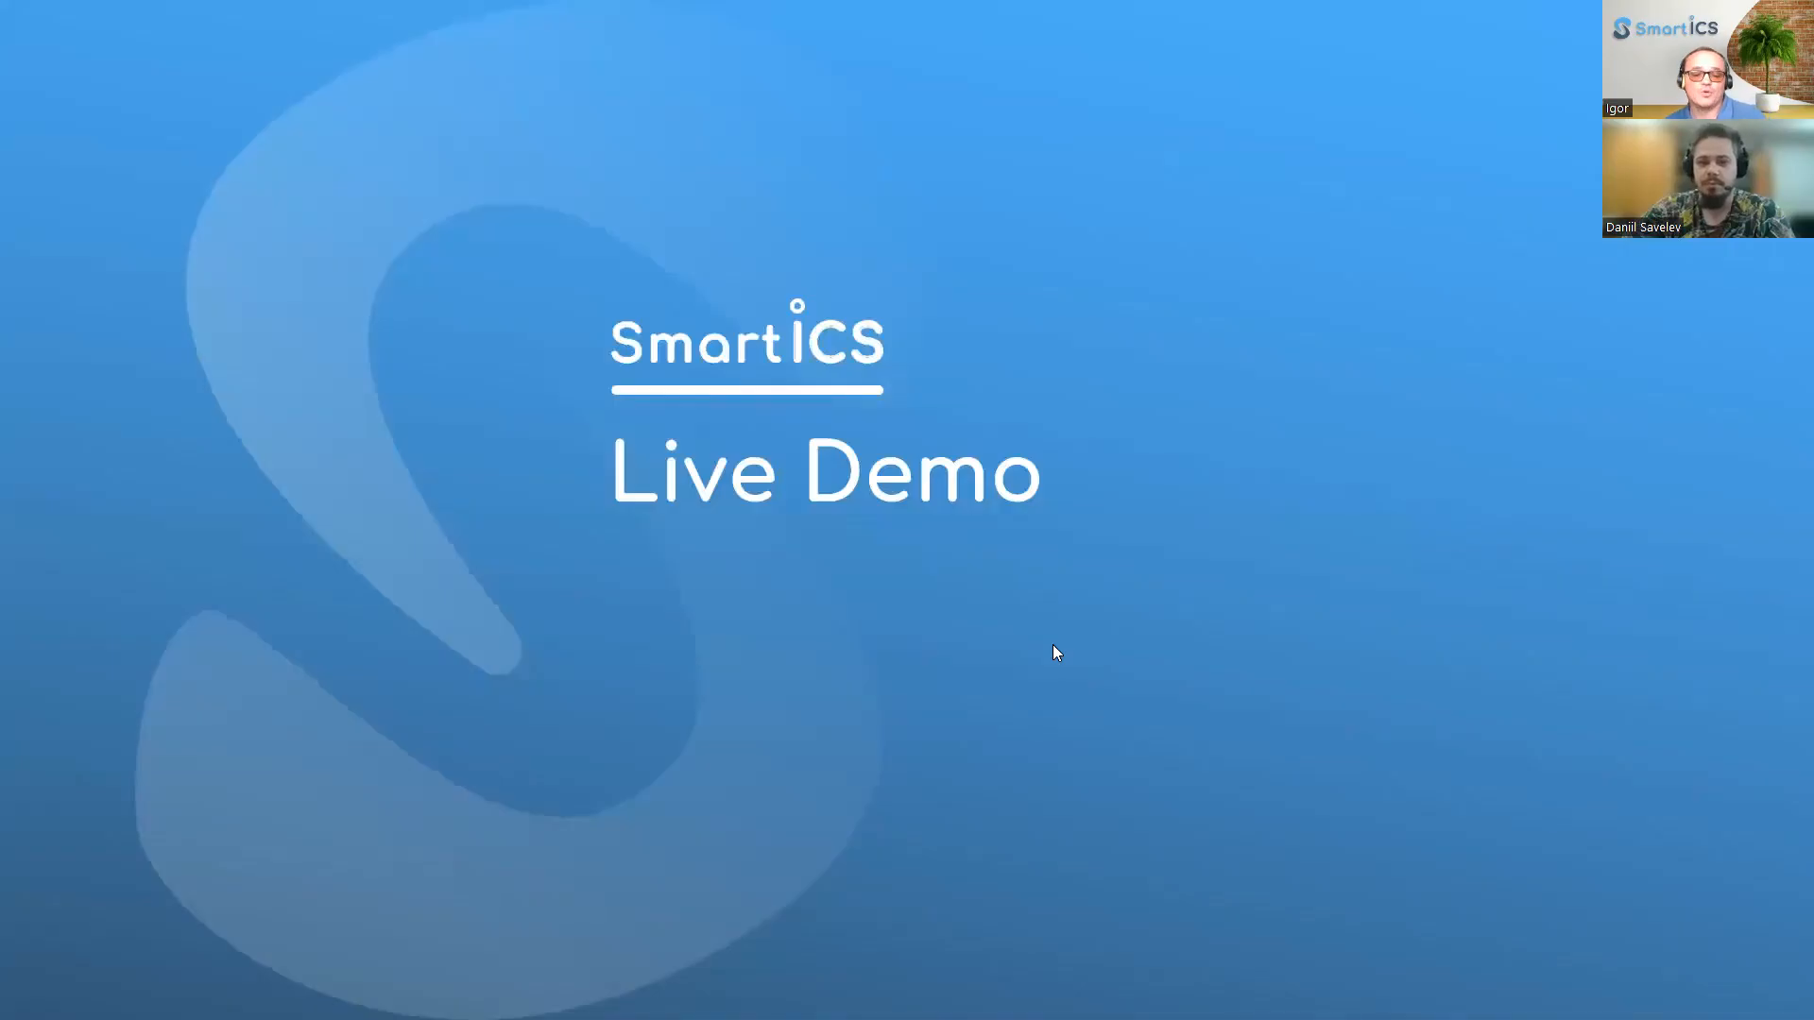
key("Right")
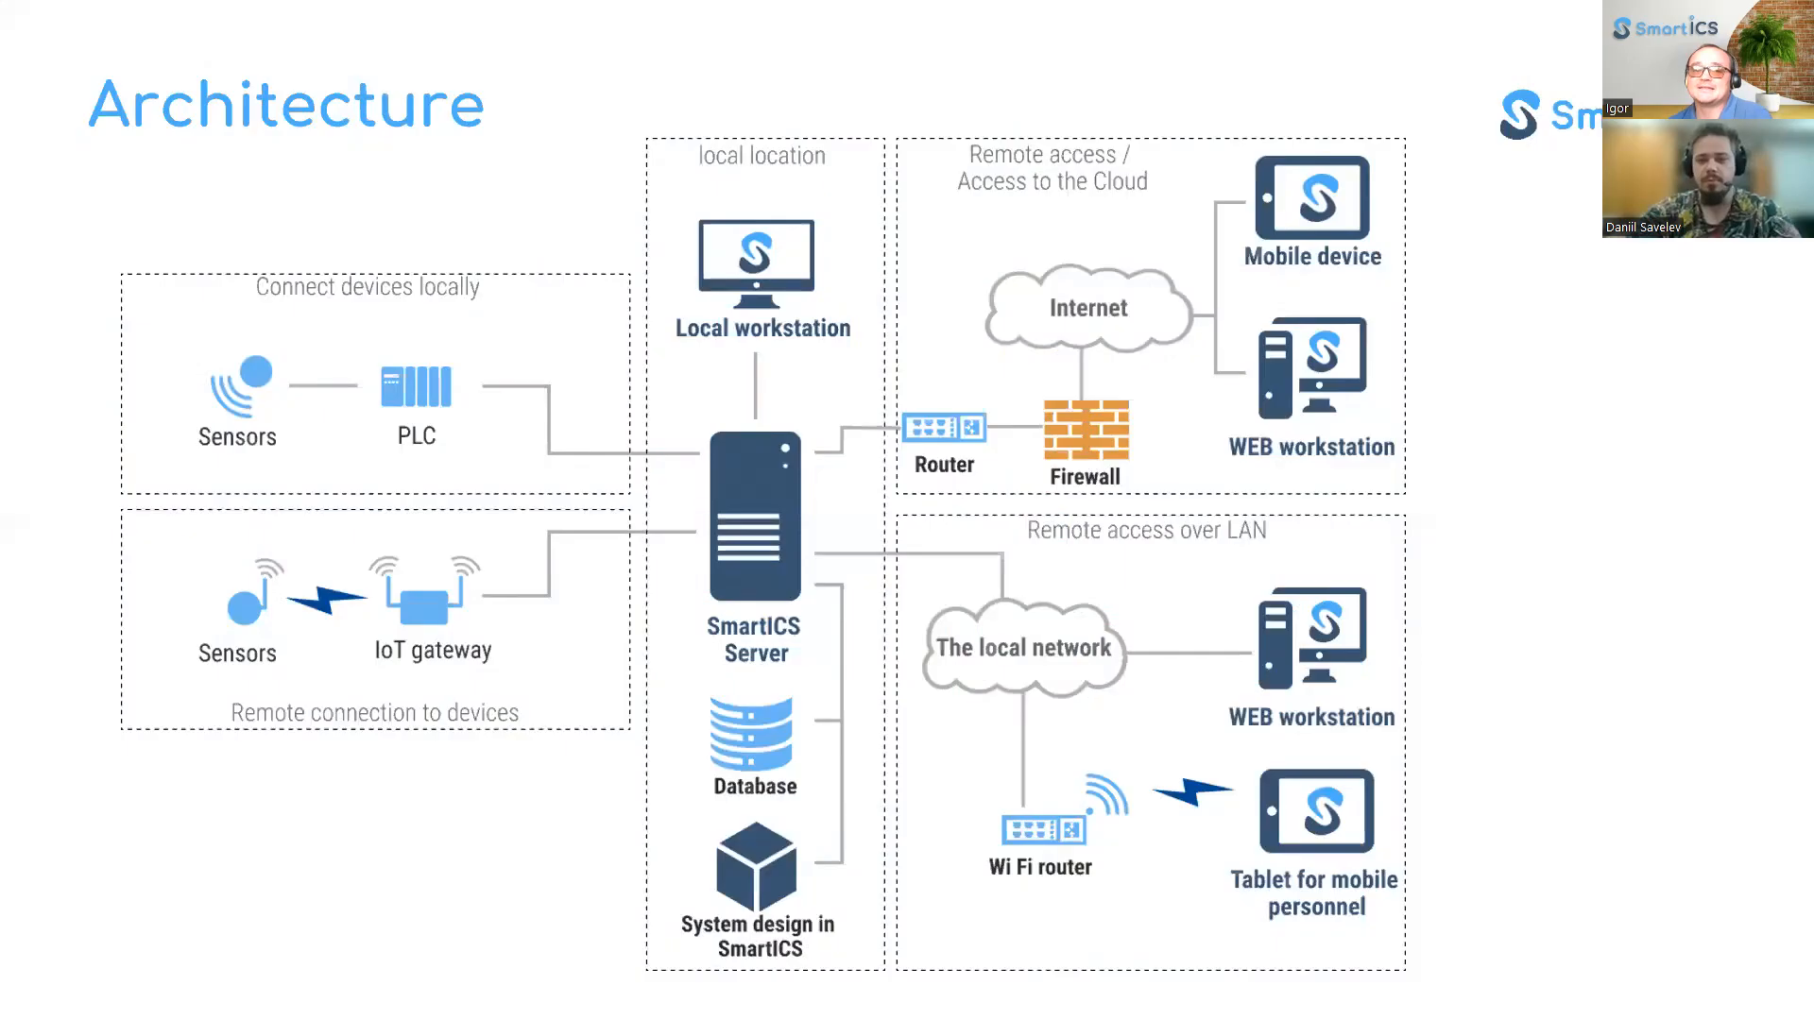